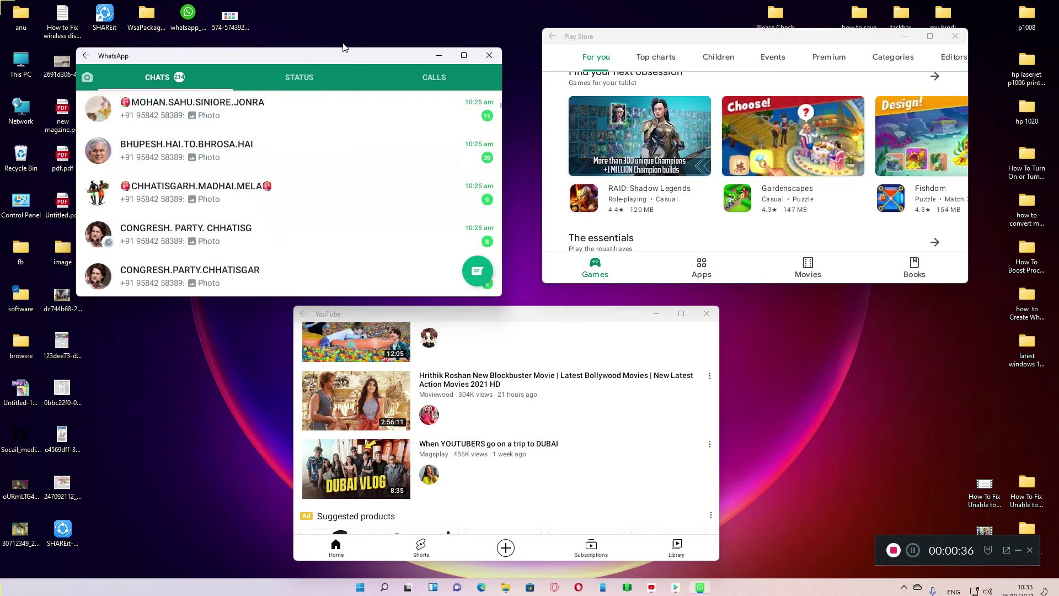
Scroll down through the YouTube feed and return it to the top.
scroll(334, 156, "down", 10)
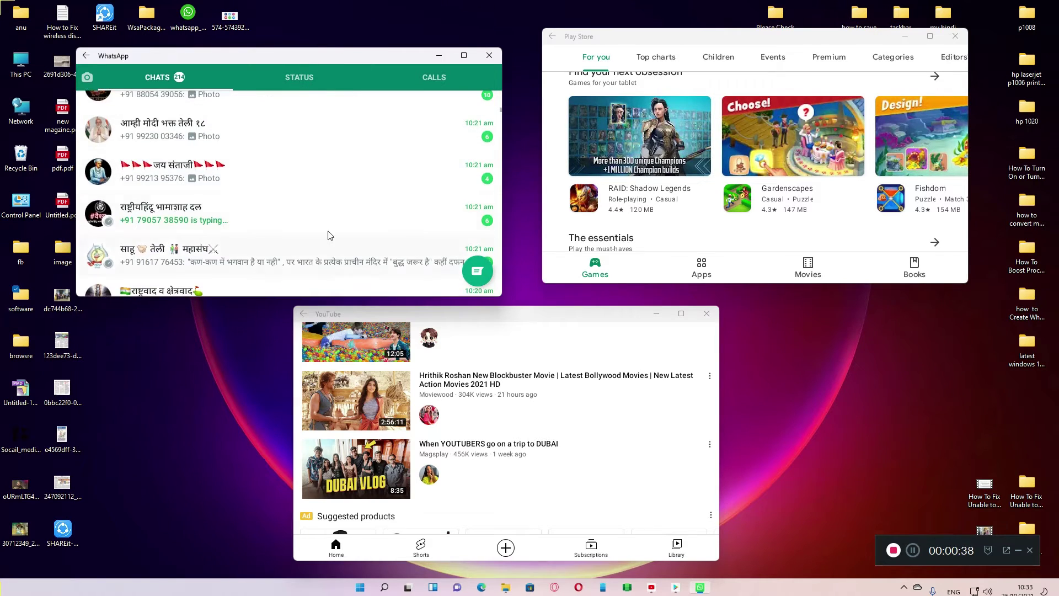
scroll(365, 166, "down", 10)
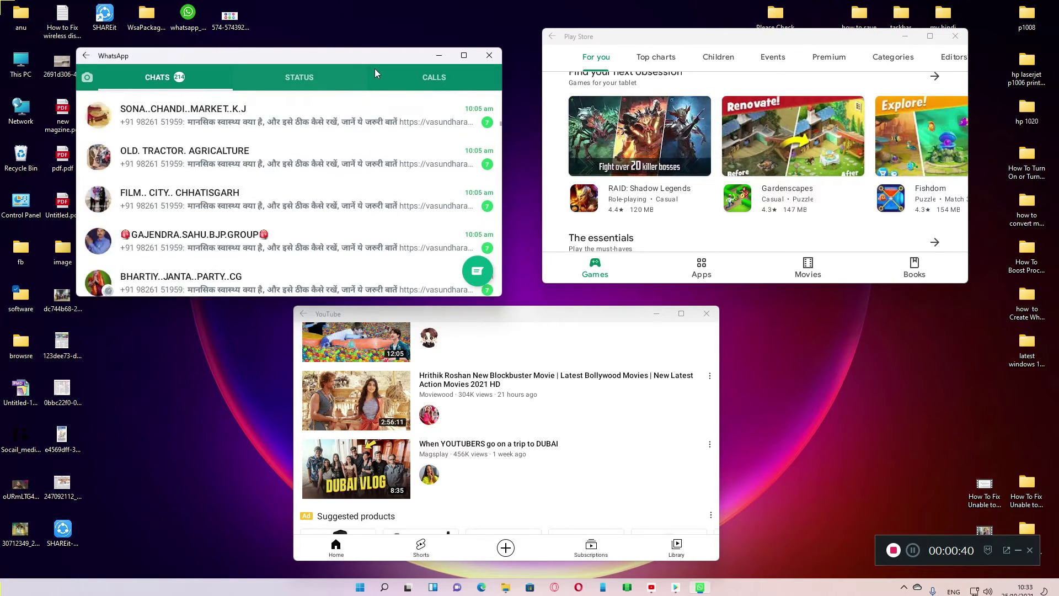
scroll(463, 127, "down", 5)
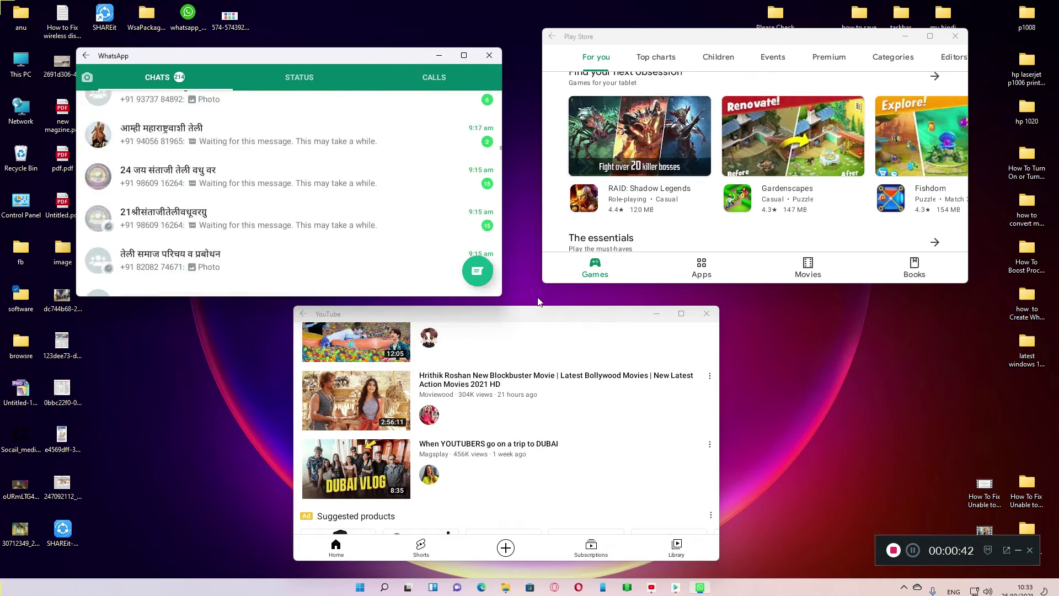
scroll(552, 436, "down", 2)
scroll(540, 484, "down", 10)
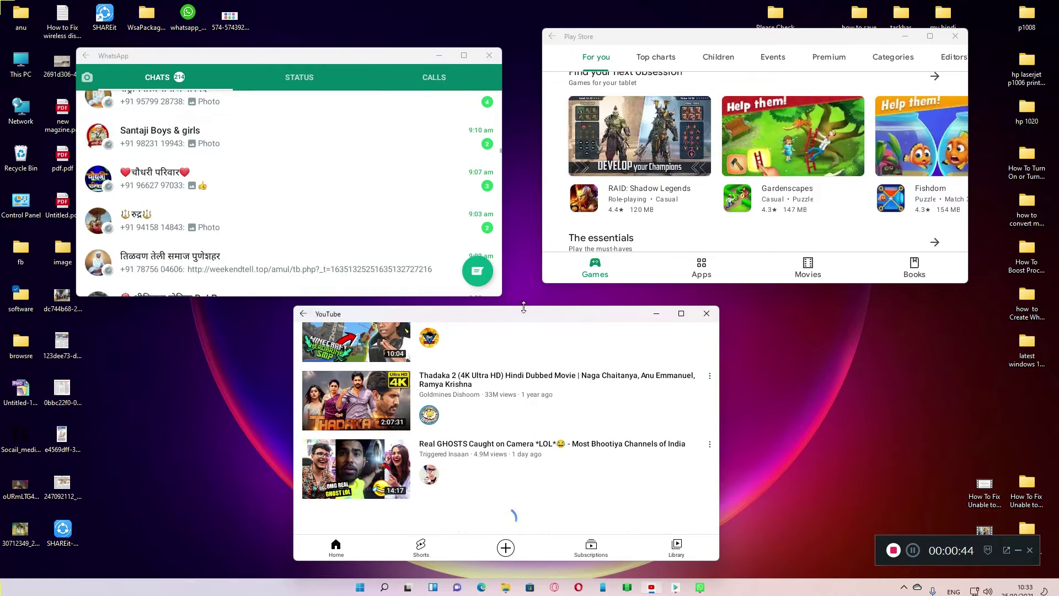
left_click(336, 548)
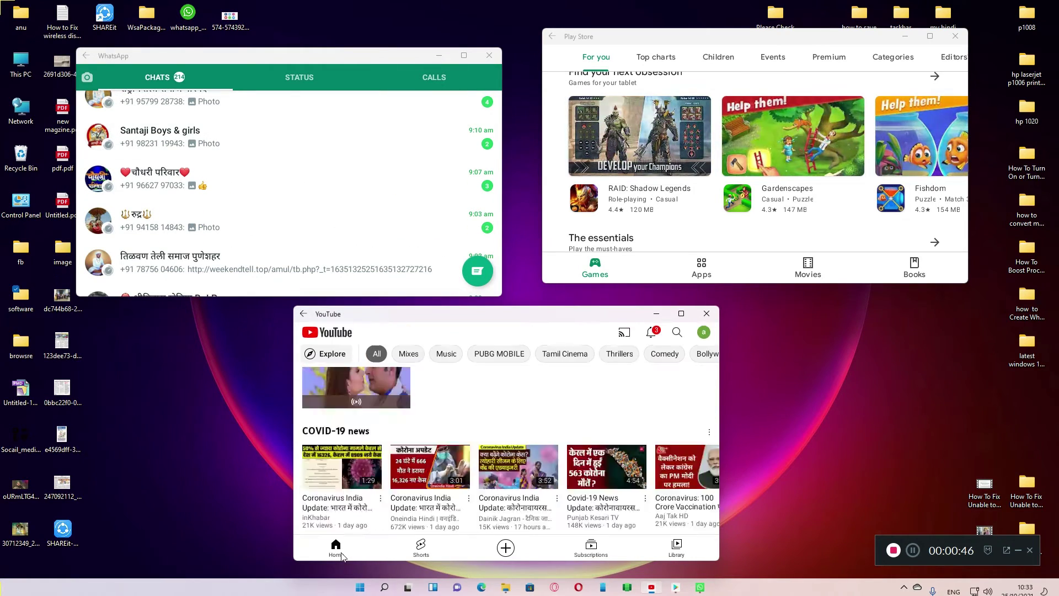
scroll(524, 486, "down", 10)
scroll(522, 481, "down", 10)
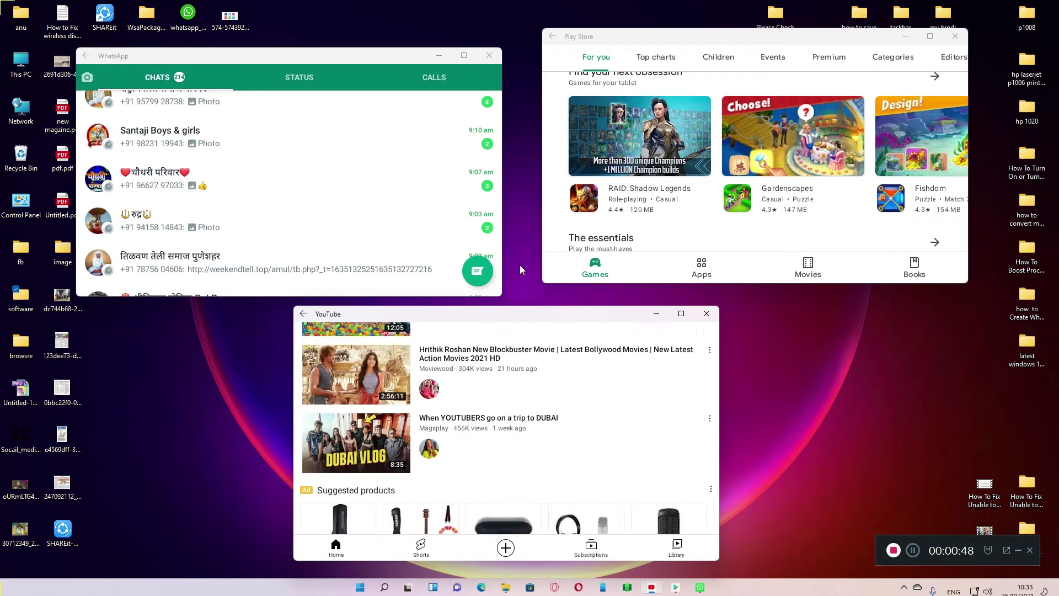
scroll(549, 388, "down", 10)
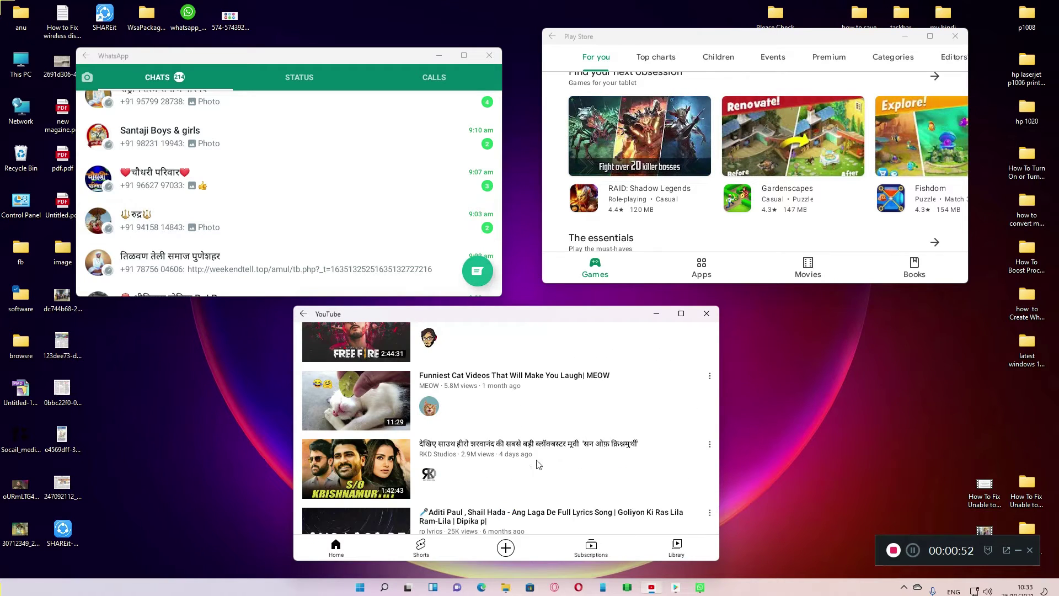
scroll(538, 465, "down", 10)
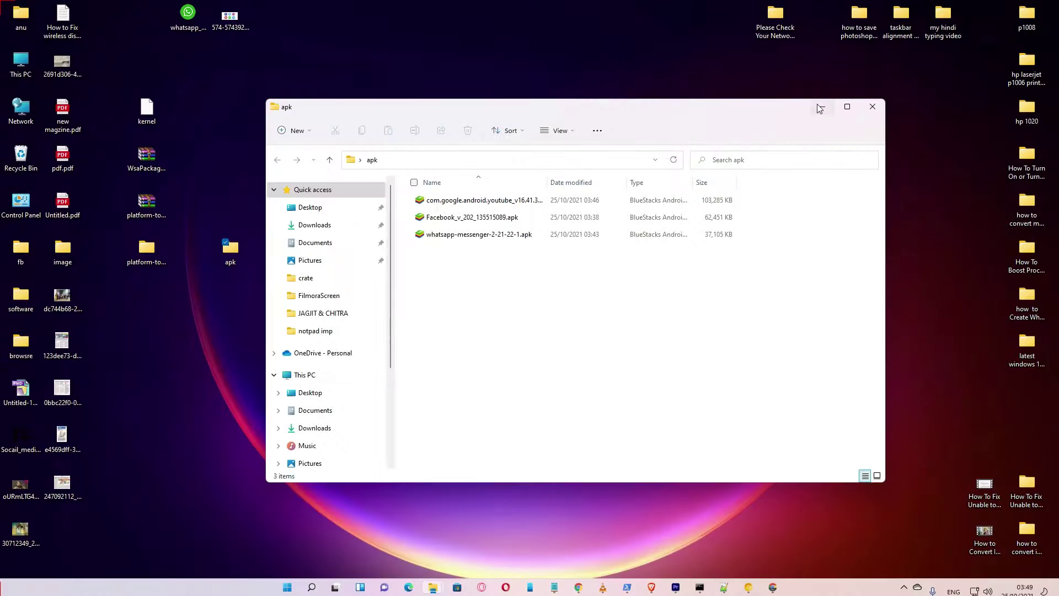
Switch Developer Mode off and back on in For developers settings, confirming with Yes.
left_click(820, 107)
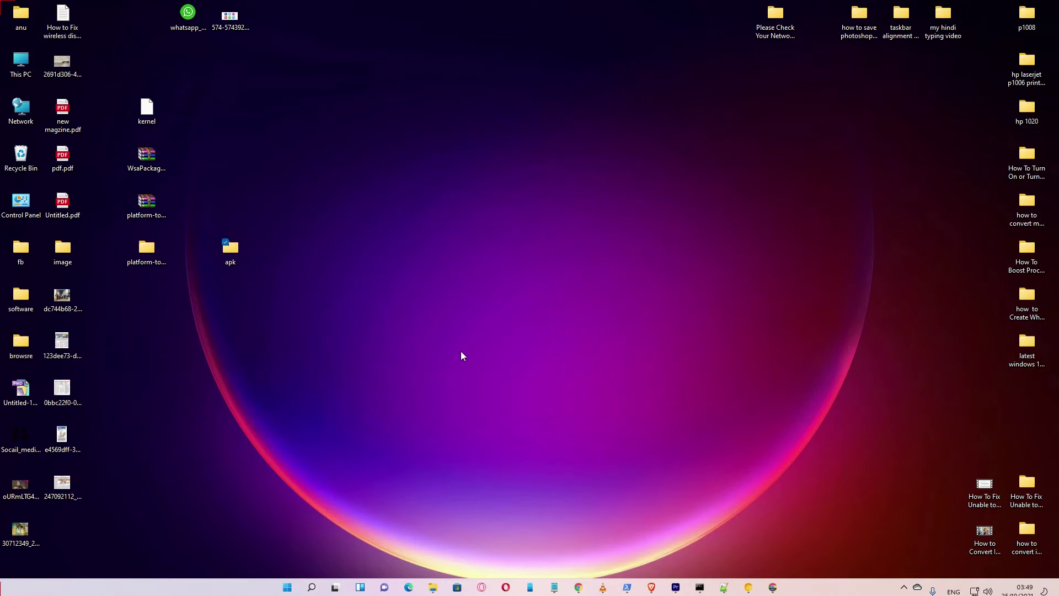
left_click(287, 587)
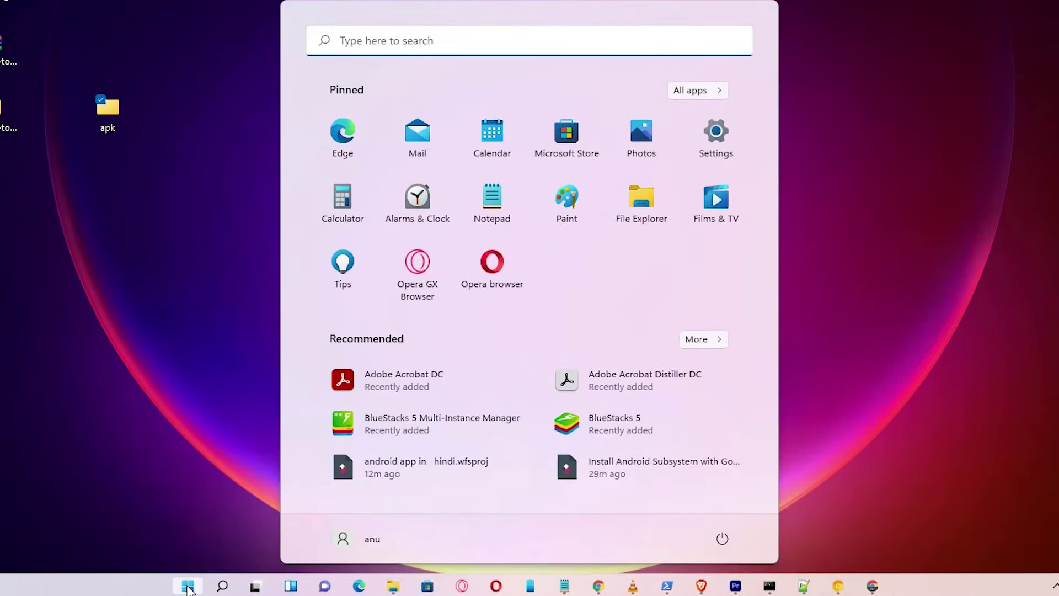
type("de")
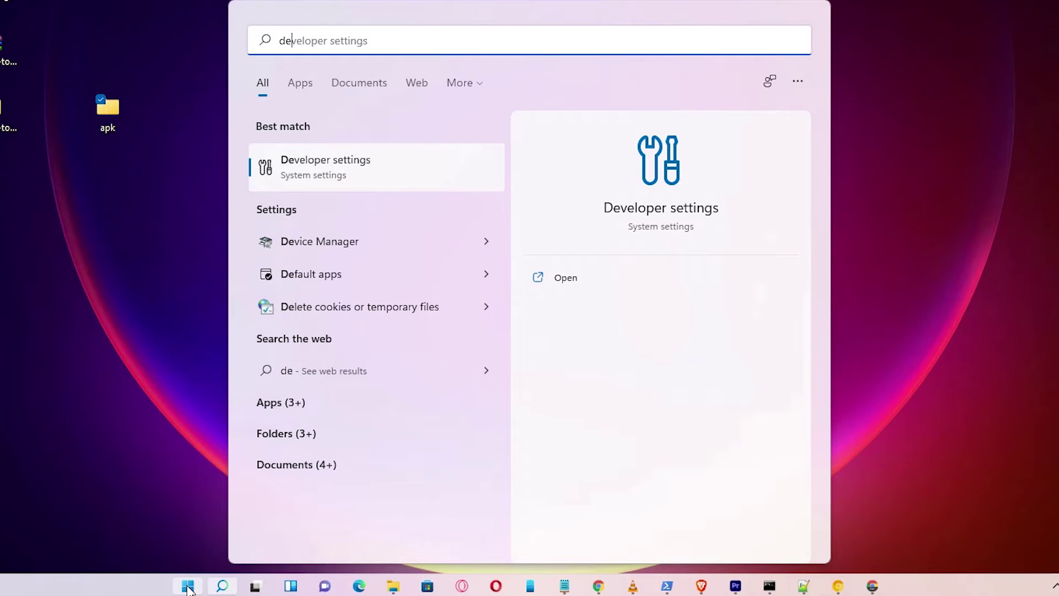
left_click(370, 178)
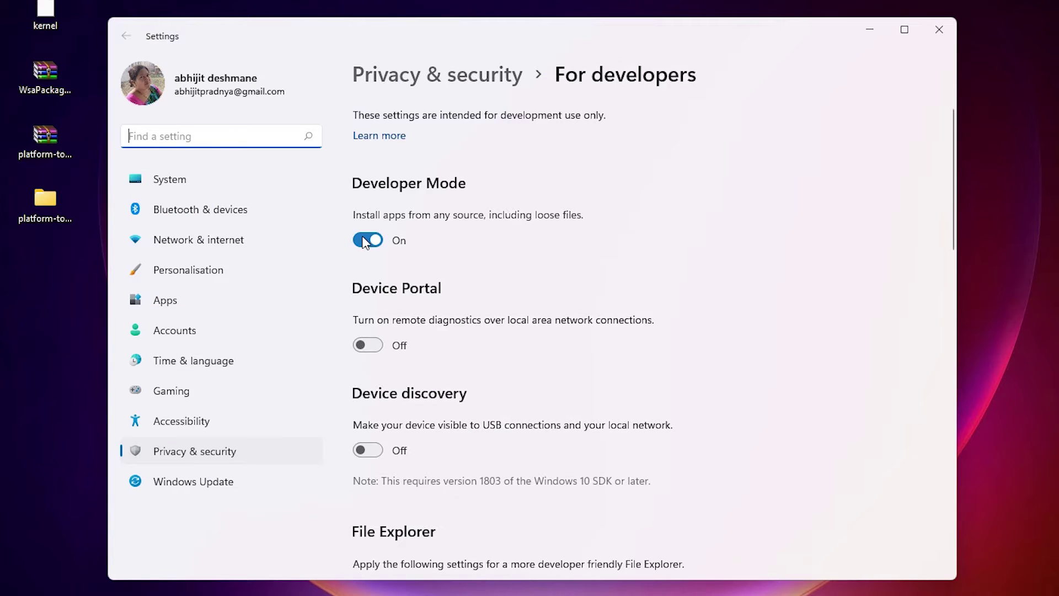
left_click(375, 240)
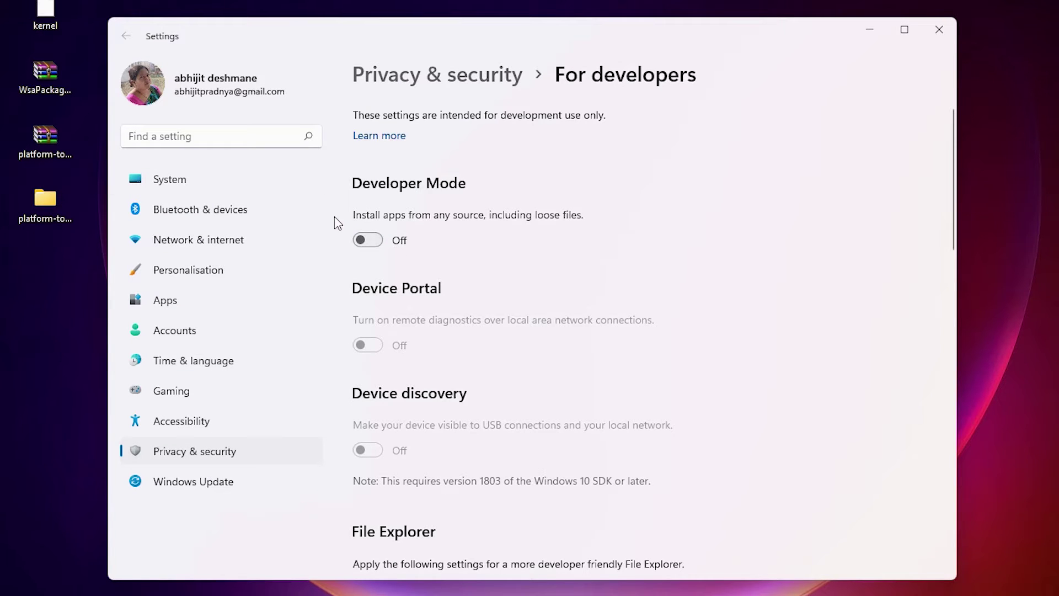
left_click(377, 240)
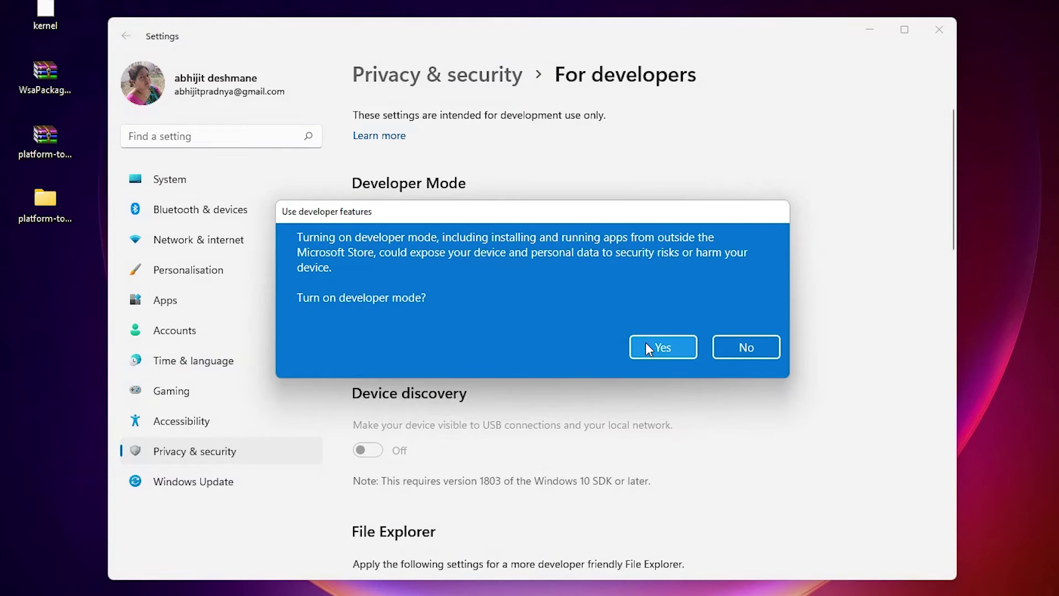
left_click(646, 343)
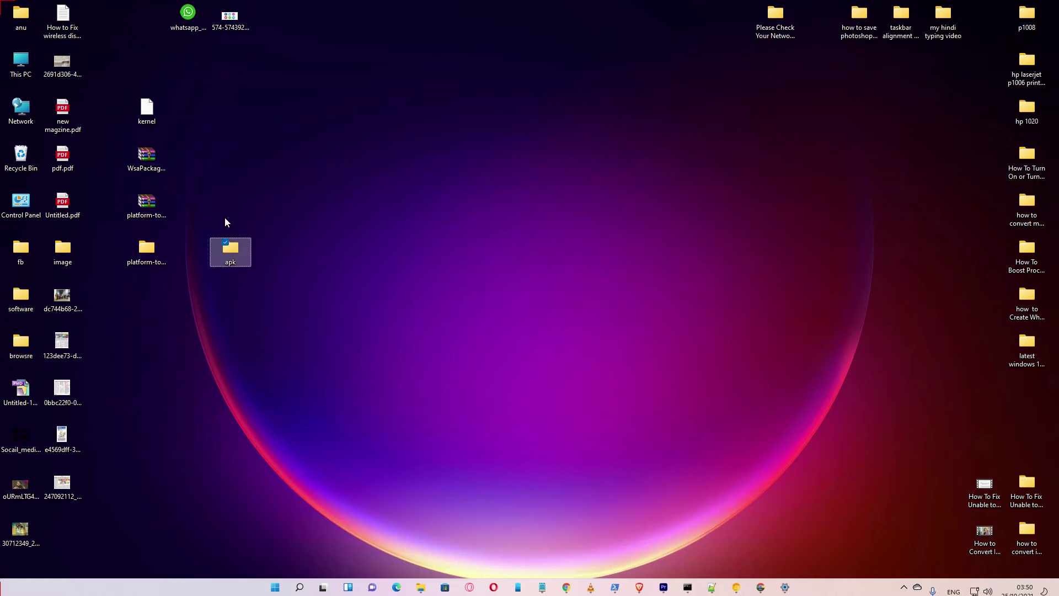
Extract WsaPackage_1.7.32815.0_x64_Release-Nightly.zip with WinRAR into the default Desktop destination.
left_click_drag(224, 217, 229, 246)
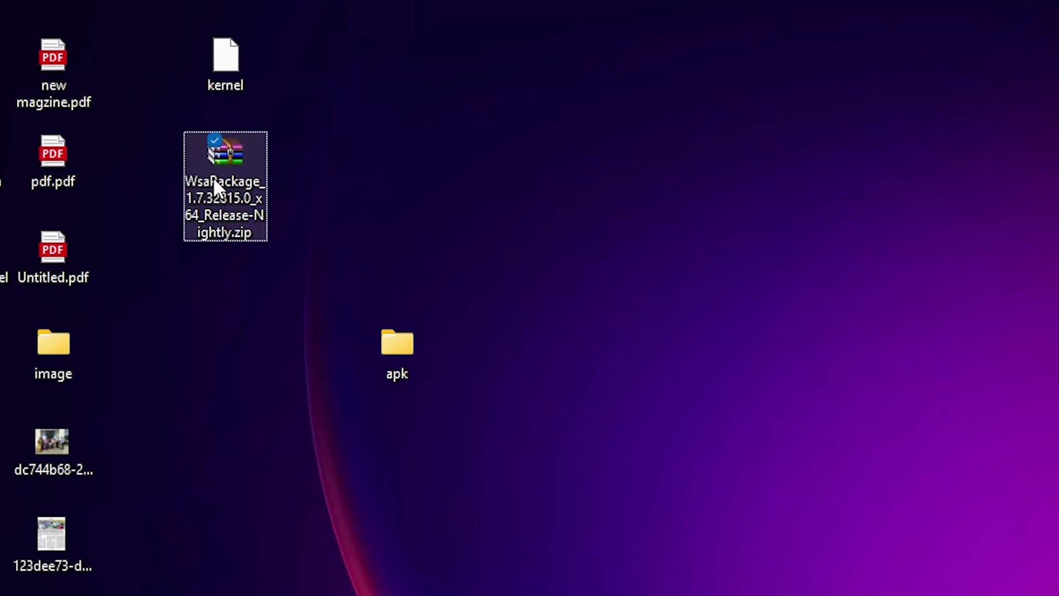
right_click(213, 182)
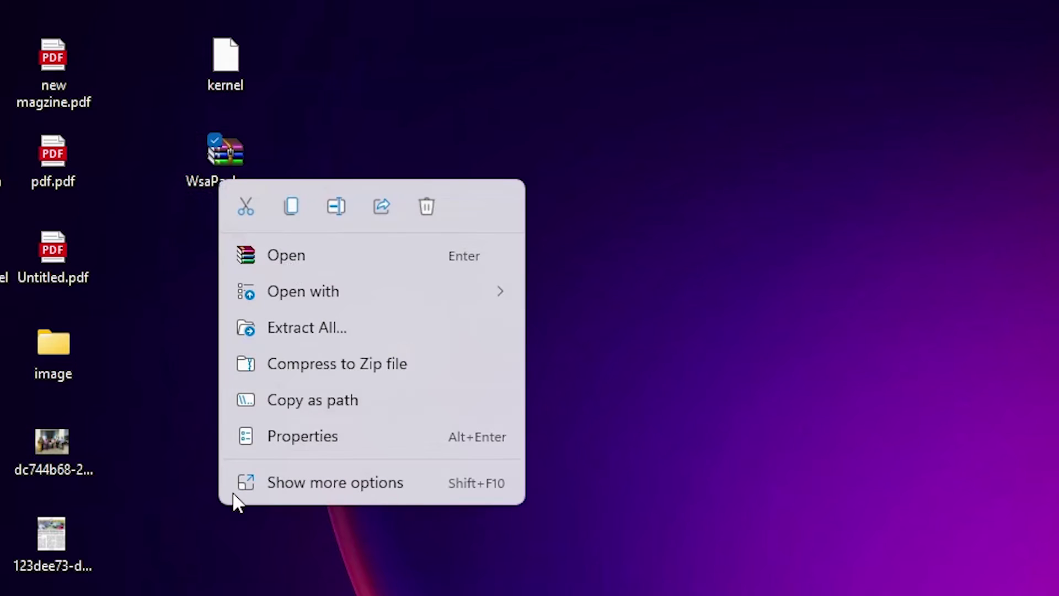
left_click(354, 496)
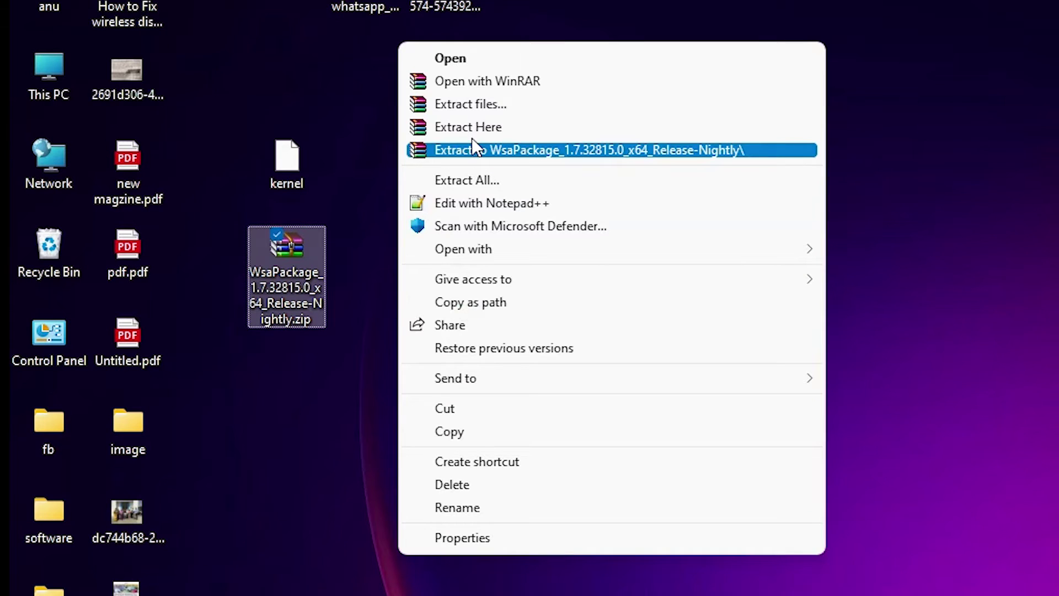
left_click(486, 104)
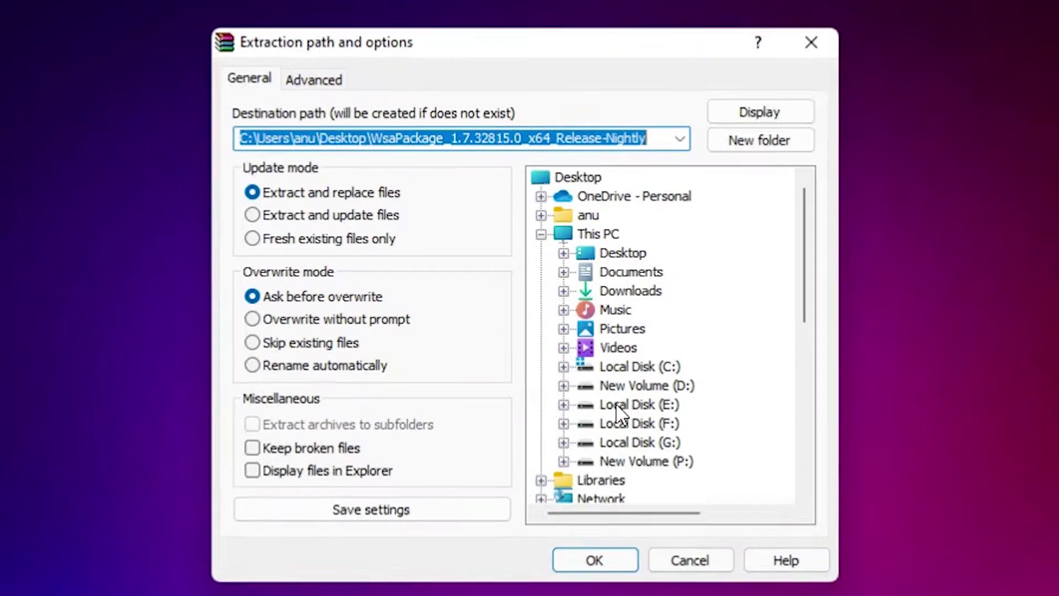
left_click(601, 561)
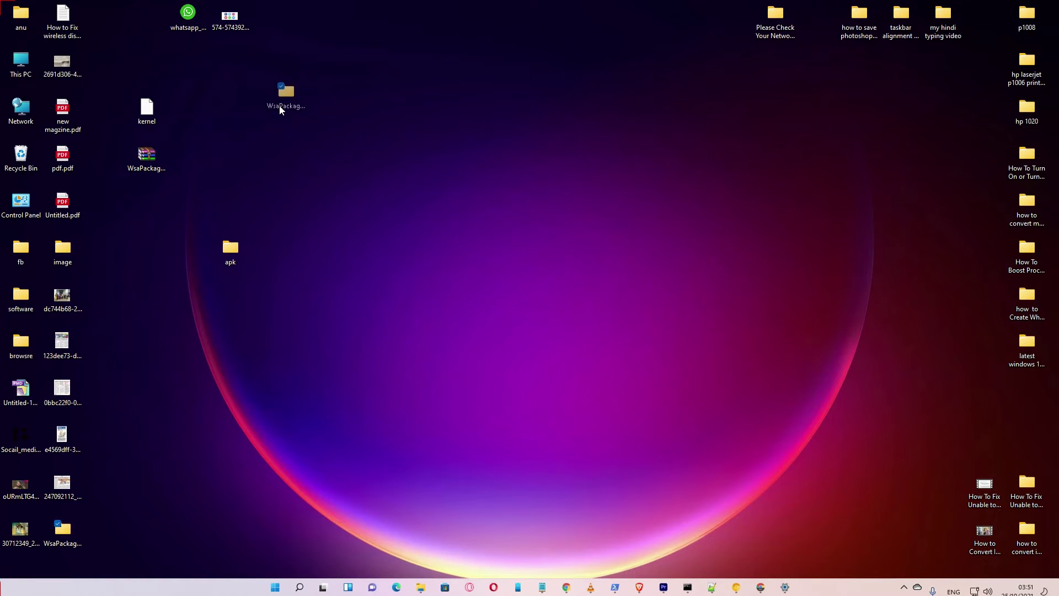
Navigate into WsaPackage > WsaPackage > Tools in File Explorer.
double_click(276, 115)
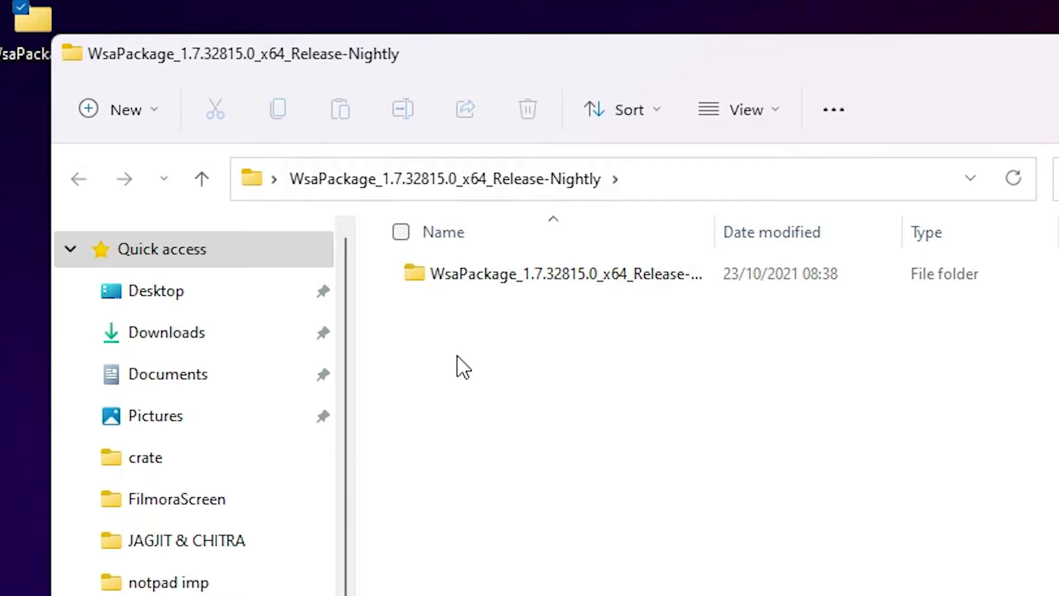
double_click(559, 273)
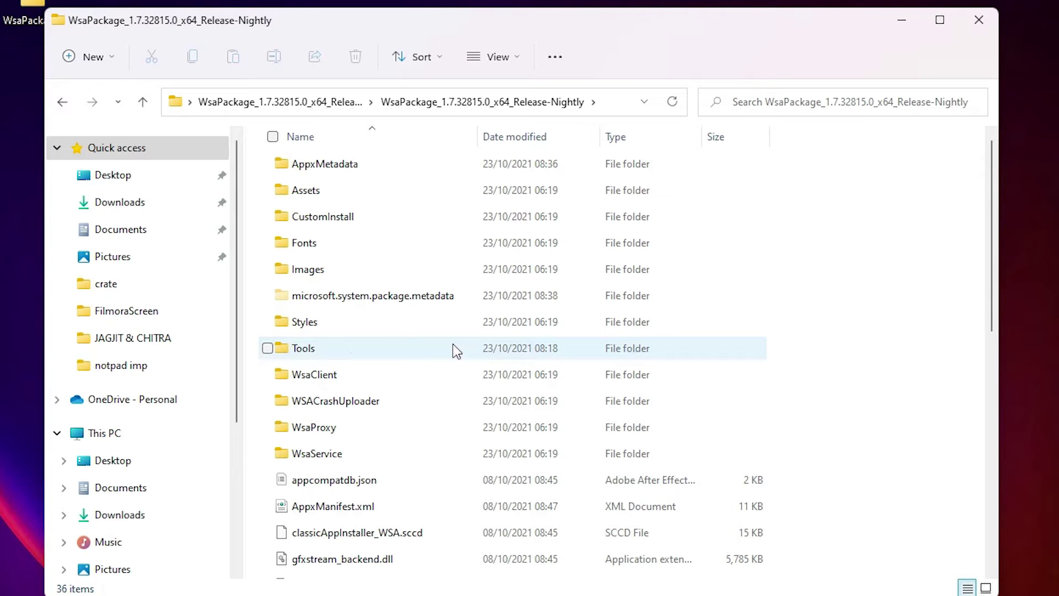
double_click(329, 360)
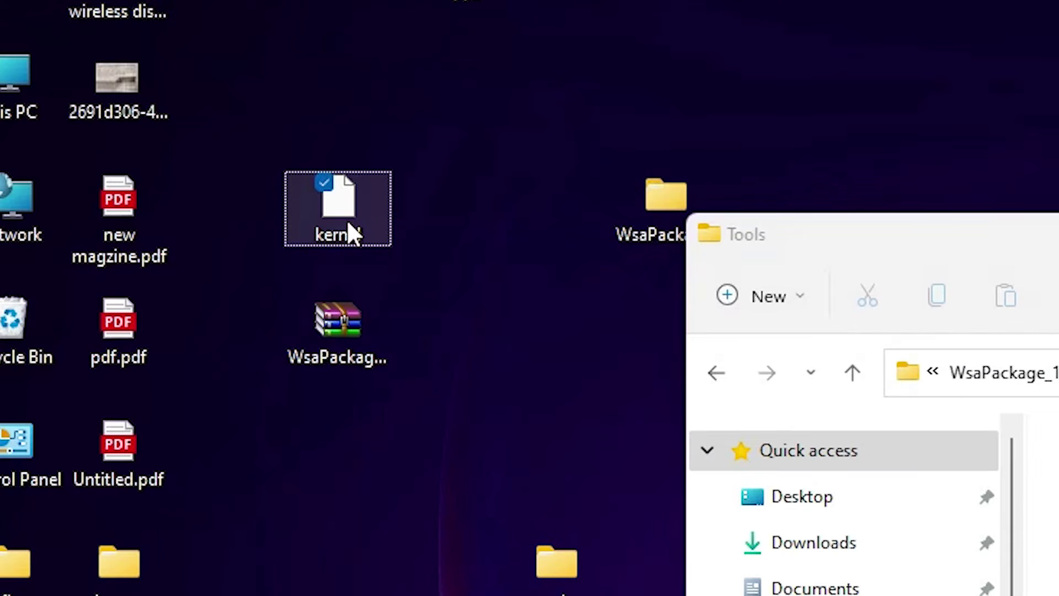
Copy the desktop kernel file into Tools, replacing the existing kernel.
right_click(346, 221)
left_click(211, 381)
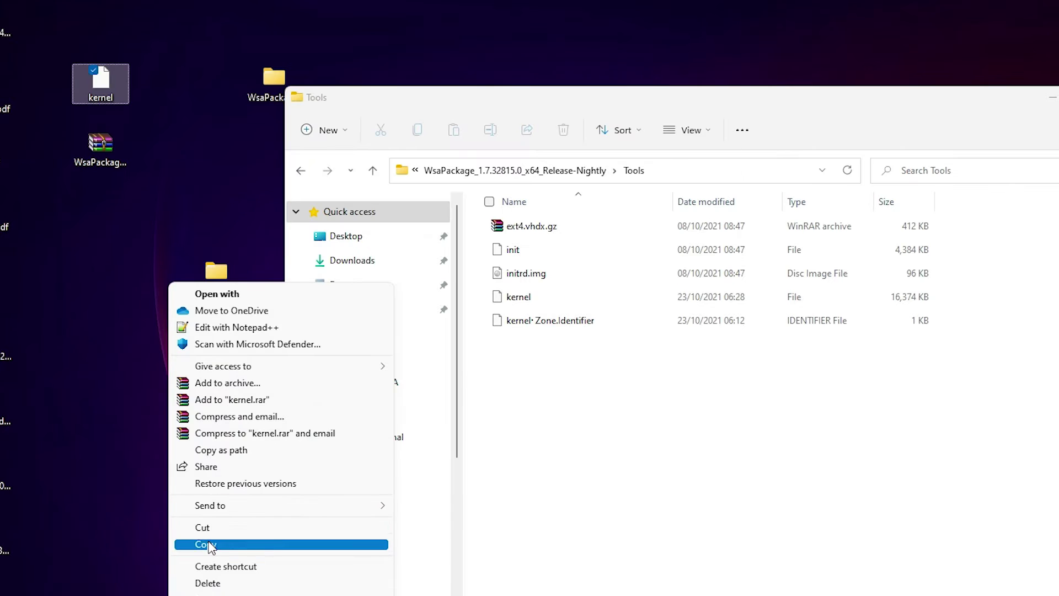
left_click(209, 545)
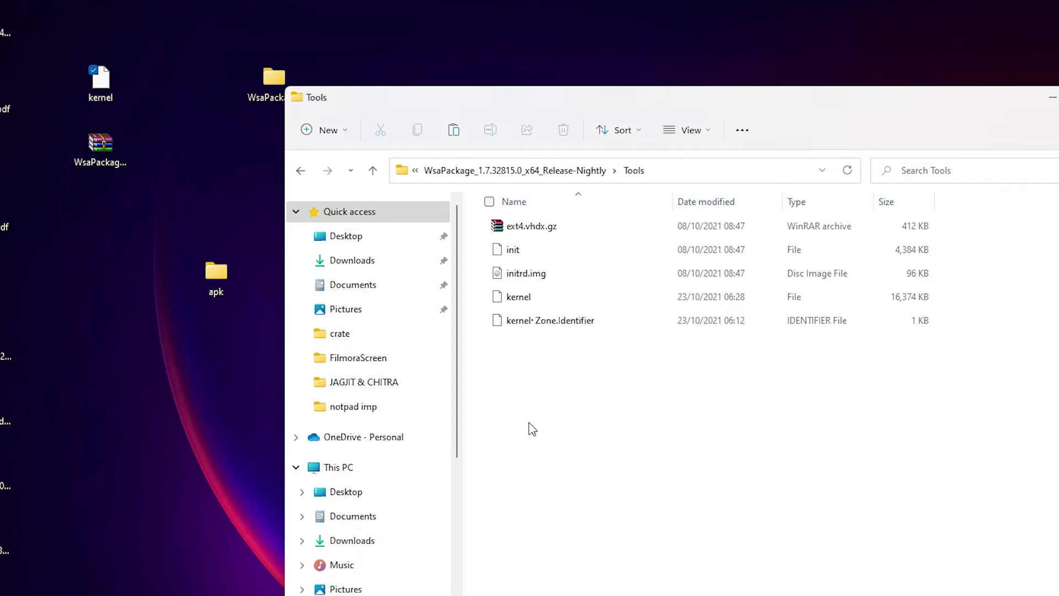
right_click(519, 401)
left_click(402, 562)
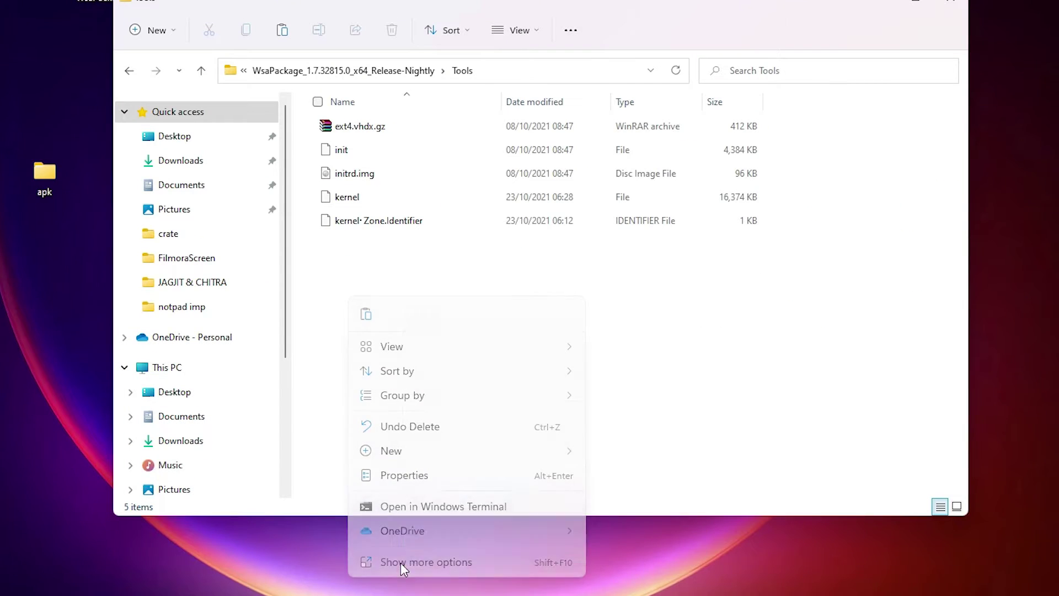
left_click(455, 434)
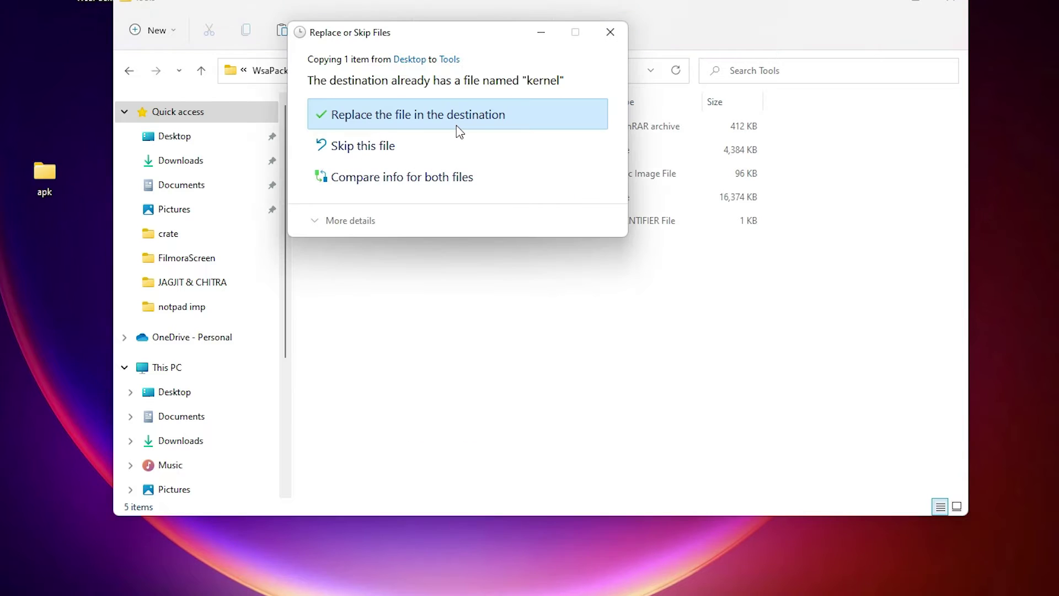
left_click(457, 130)
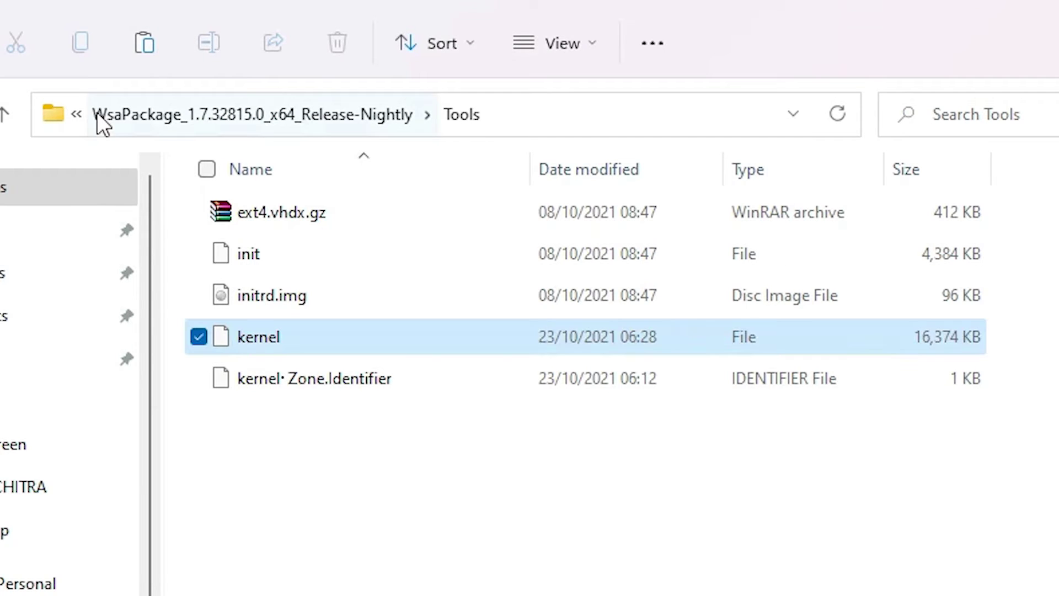
Copy the inner WsaPackage_1.7.32815.0_x64_Release-Nightly folder path from the Explorer address bar.
left_click(175, 118)
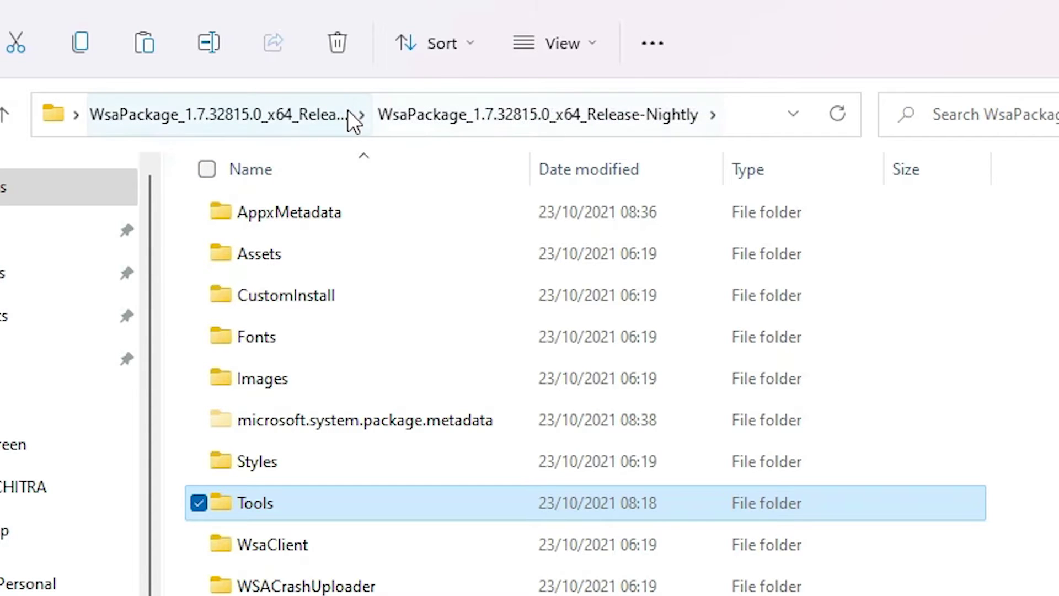
left_click(745, 113)
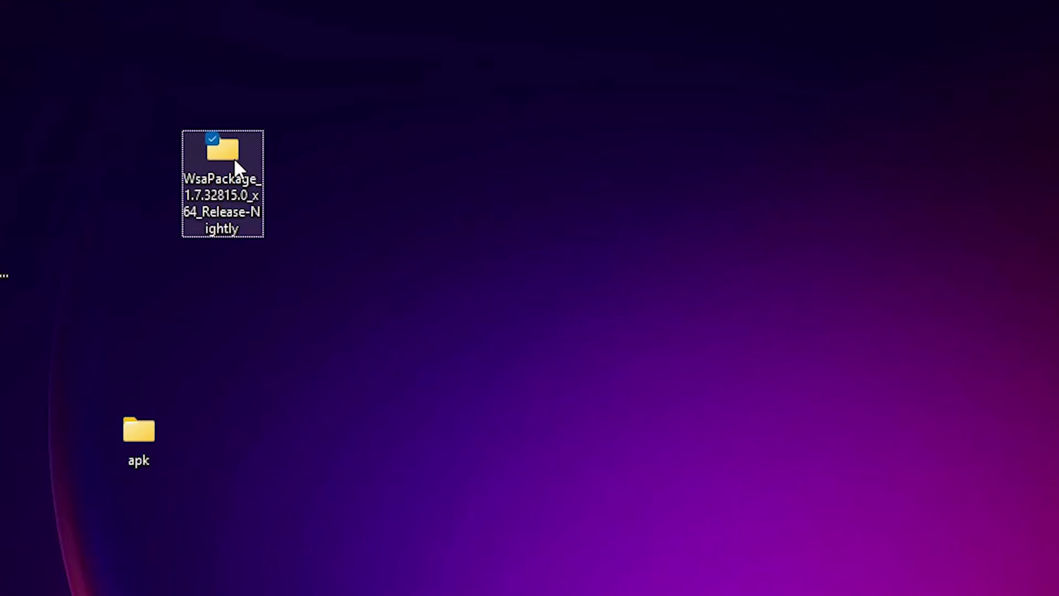
double_click(233, 157)
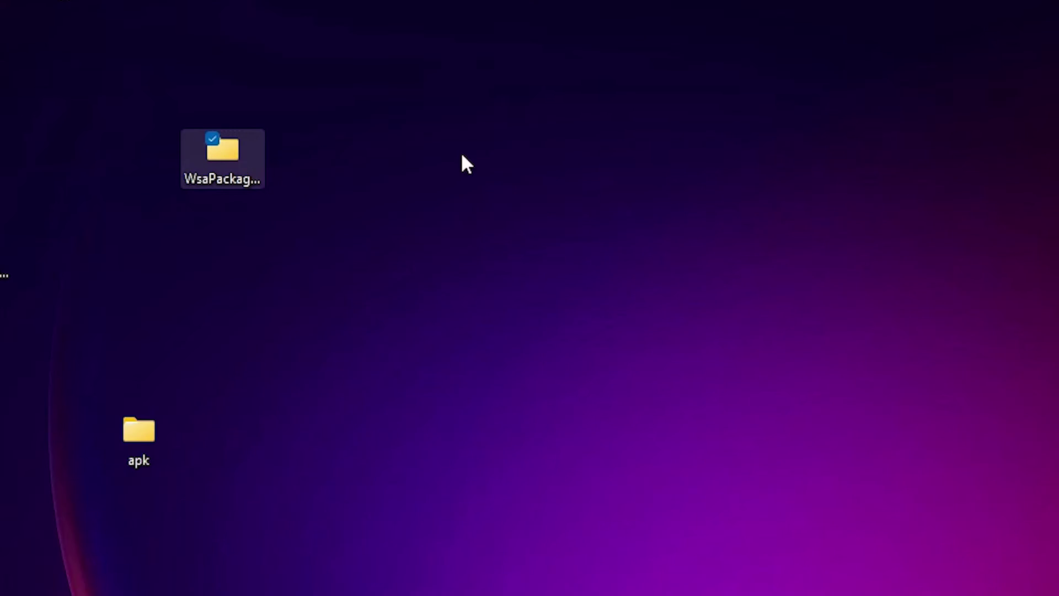
double_click(629, 347)
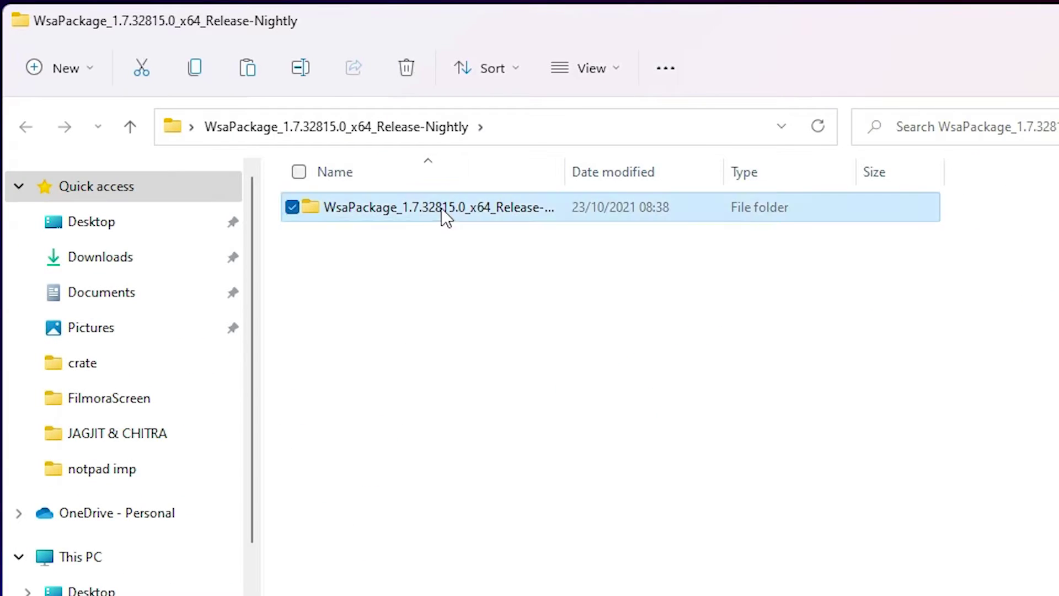
left_click(749, 131)
right_click(739, 131)
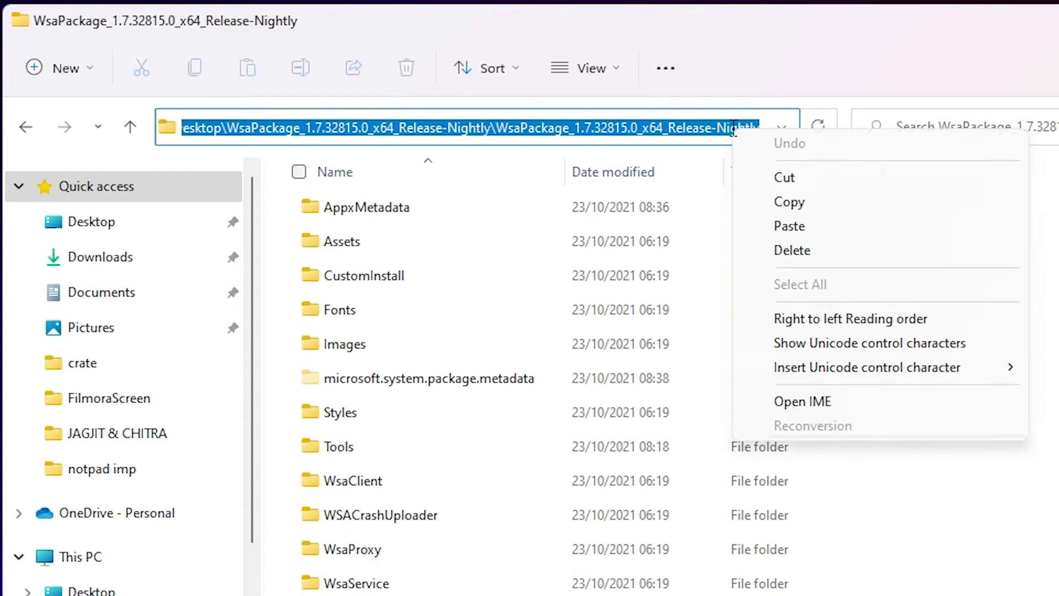
left_click(789, 200)
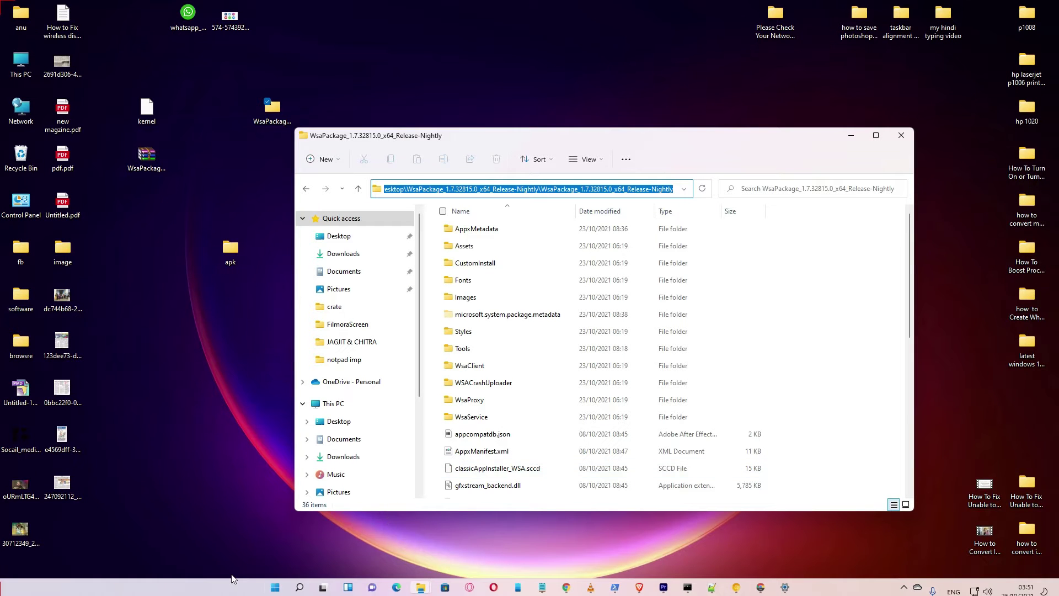
Run Windows PowerShell as administrator from a 'po' Start search and centre its window.
left_click(276, 589)
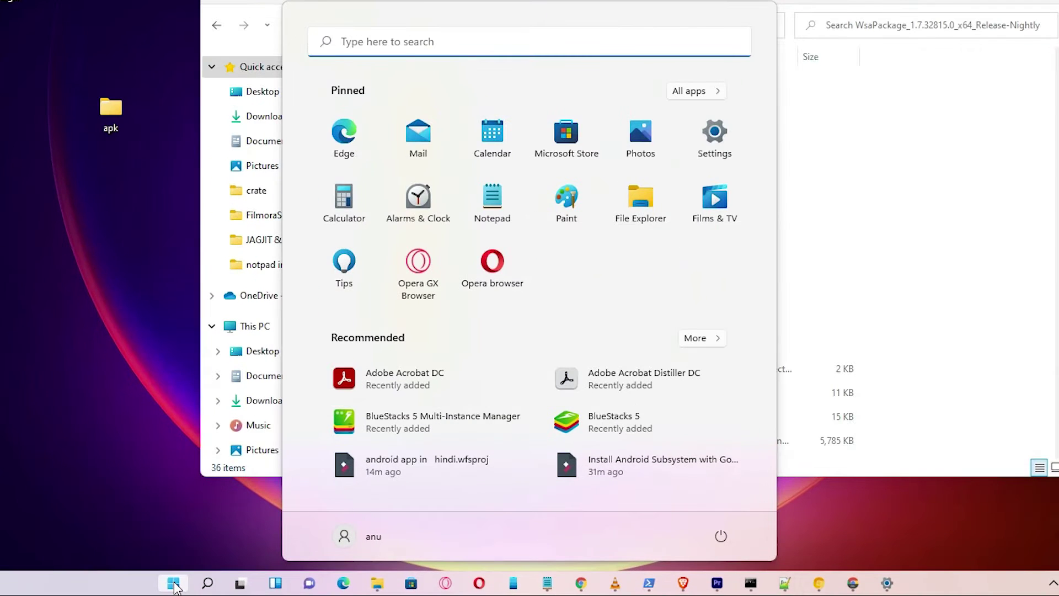
type("po")
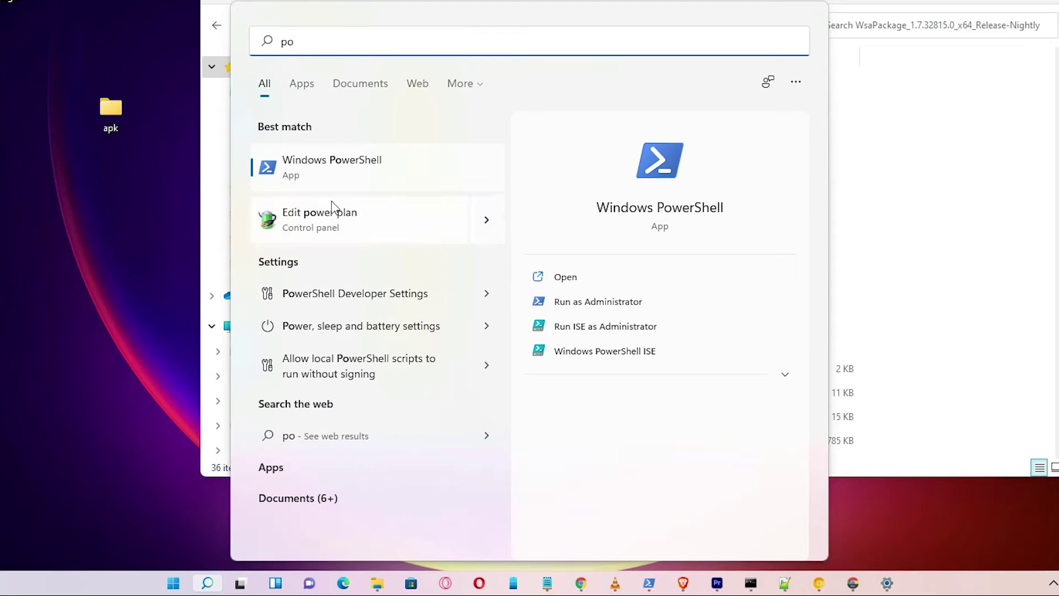
right_click(339, 158)
left_click(409, 182)
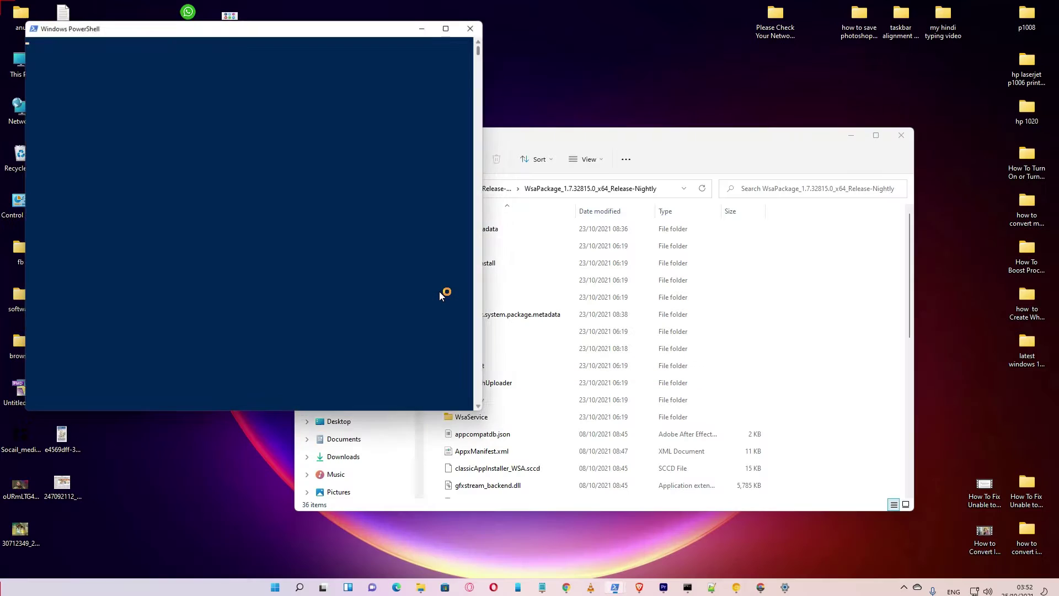
left_click_drag(325, 31, 642, 114)
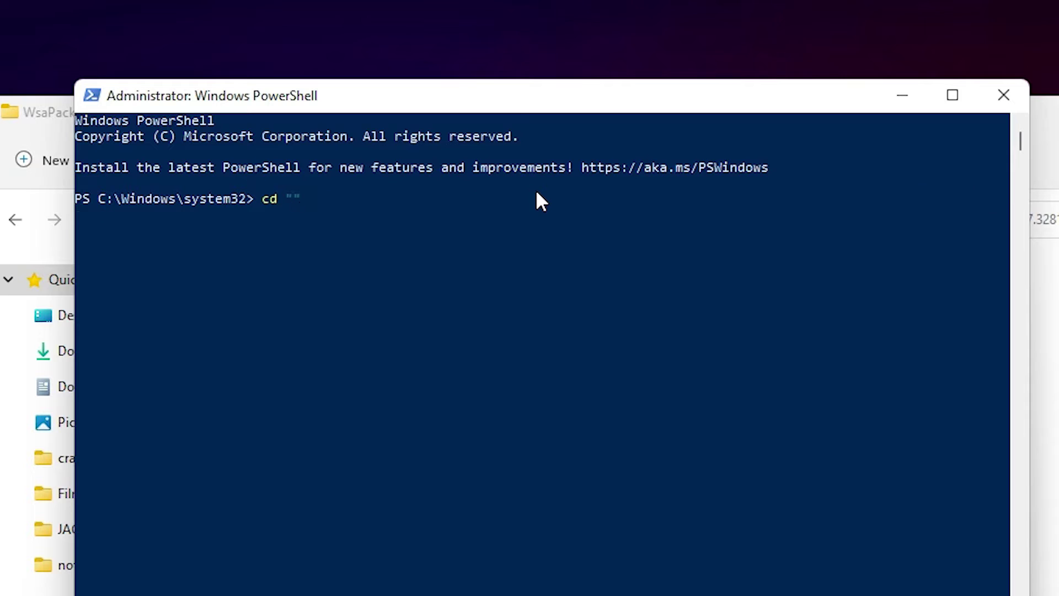
Run cd into the pasted WsaPackage path, then run Add-AppxPackage -Register .\AppxManifest.xml copied from the notes.
key("ctrl+v")
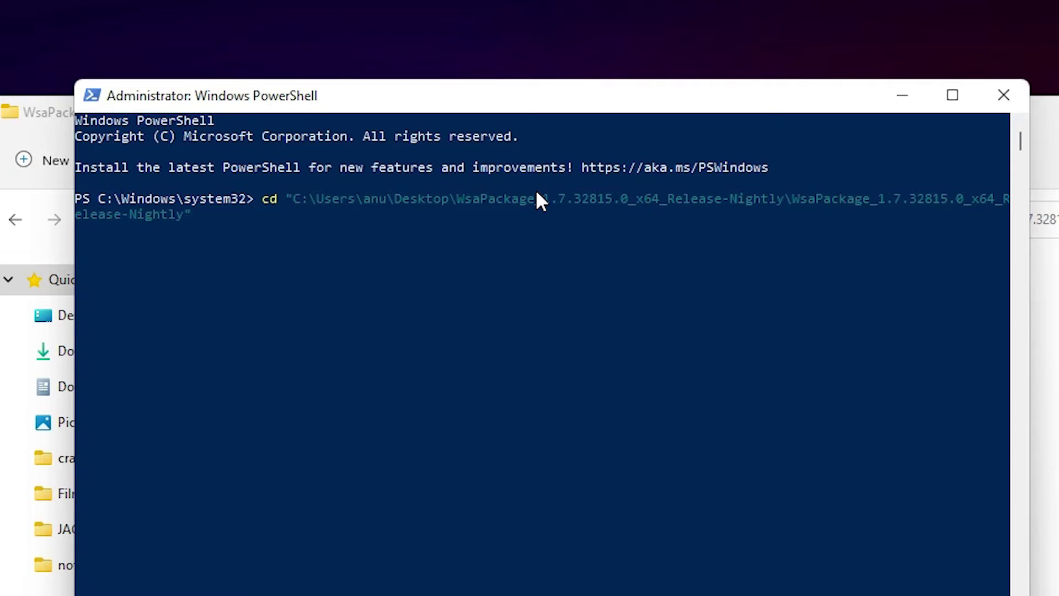
key("Return")
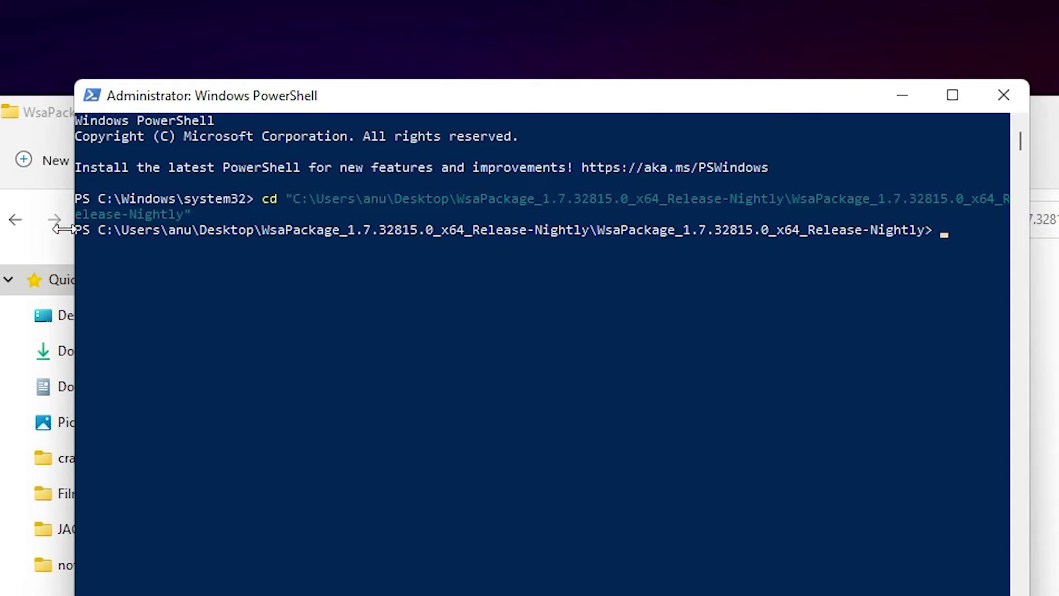
key("alt+Tab")
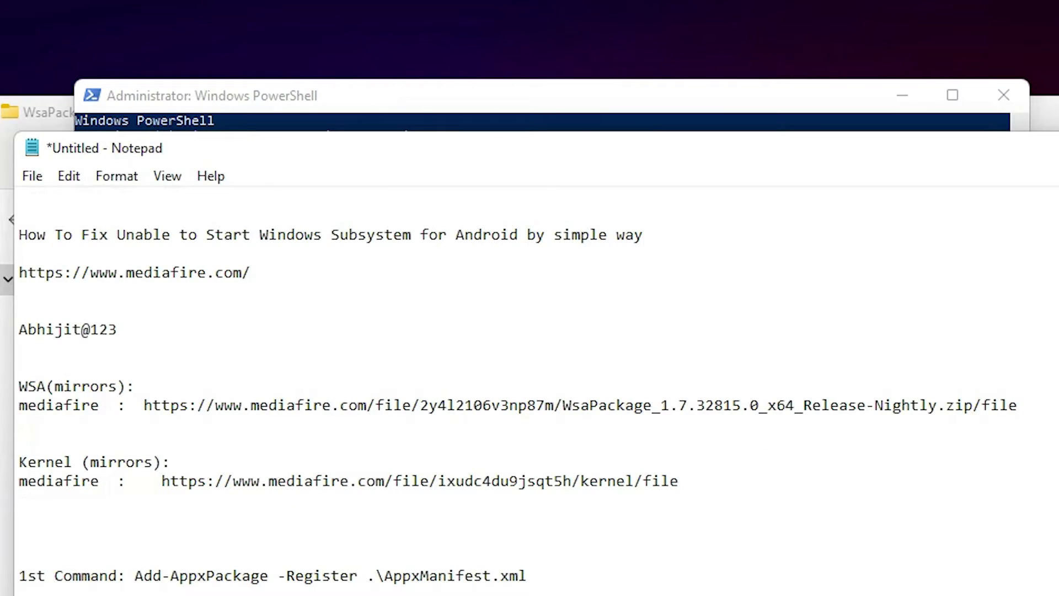
left_click_drag(194, 402, 533, 402)
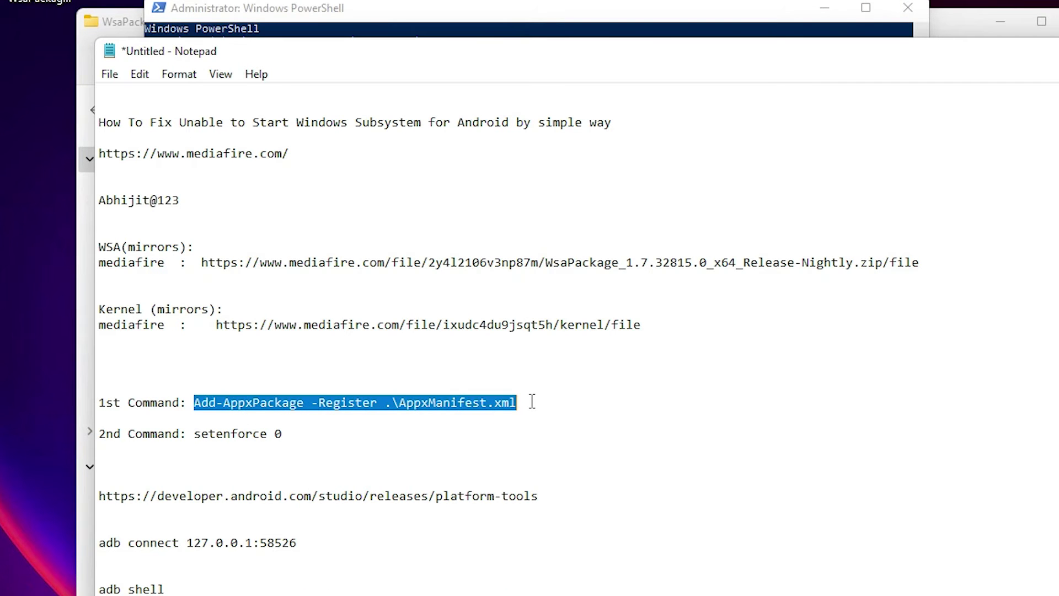
key("alt+Tab")
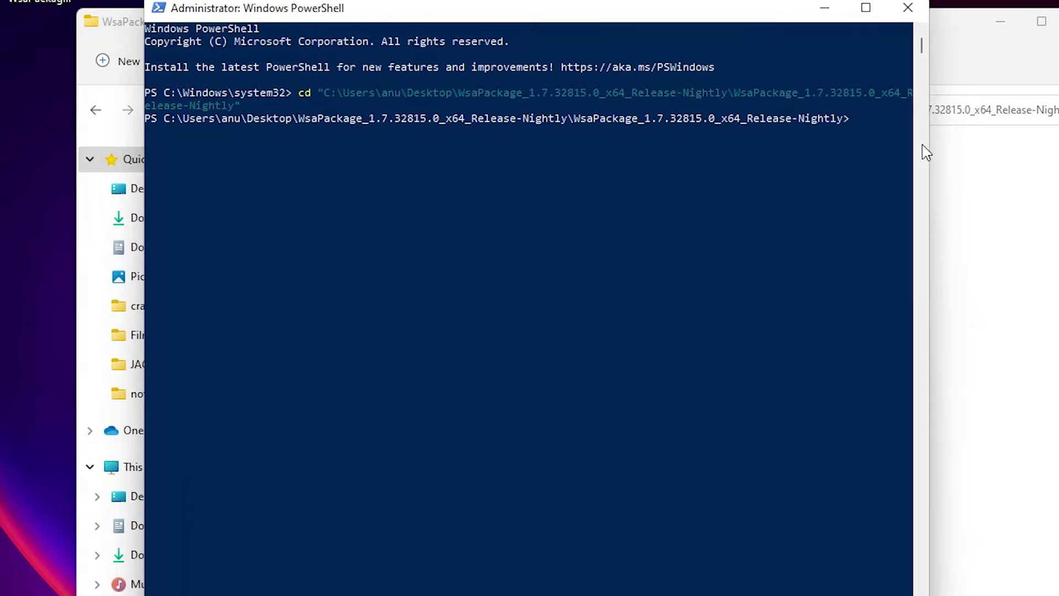
left_click(684, 203)
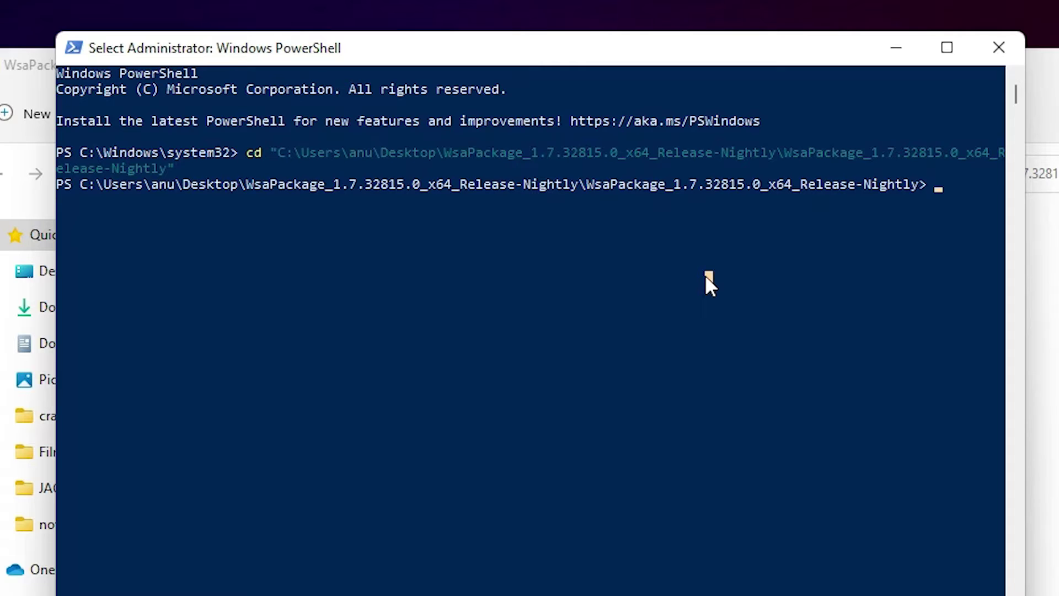
right_click(706, 277)
key("Return")
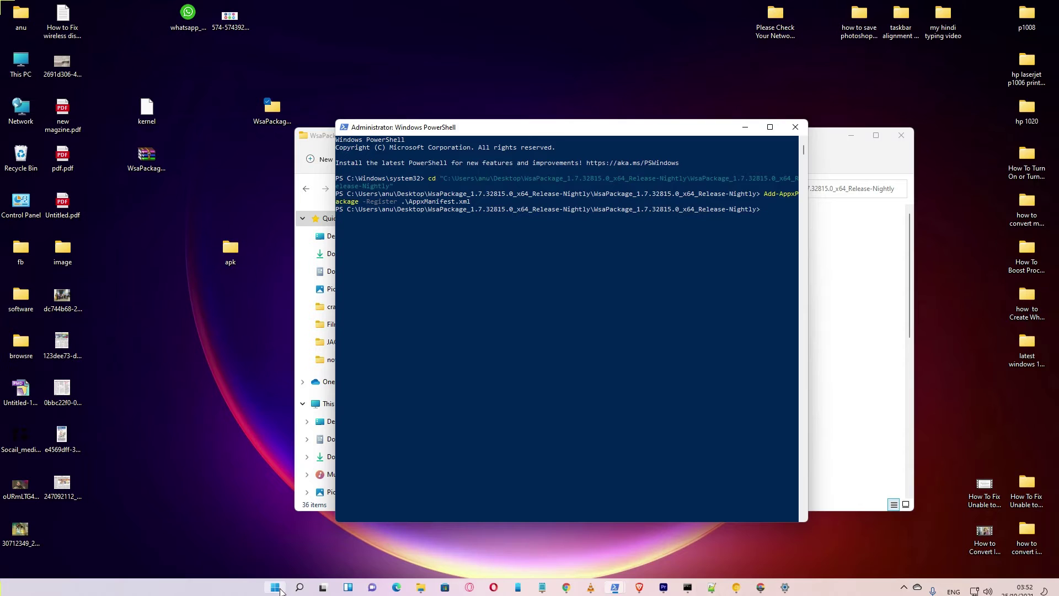
Pin Windows Subsystem for Android™ to the taskbar from an 'android' Start search.
left_click(274, 584)
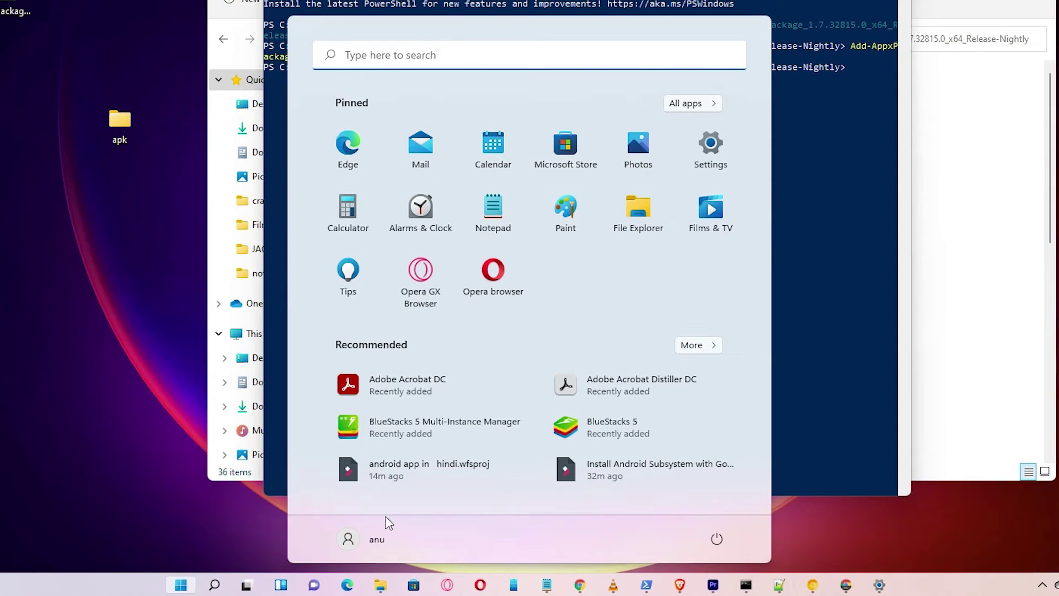
type("android")
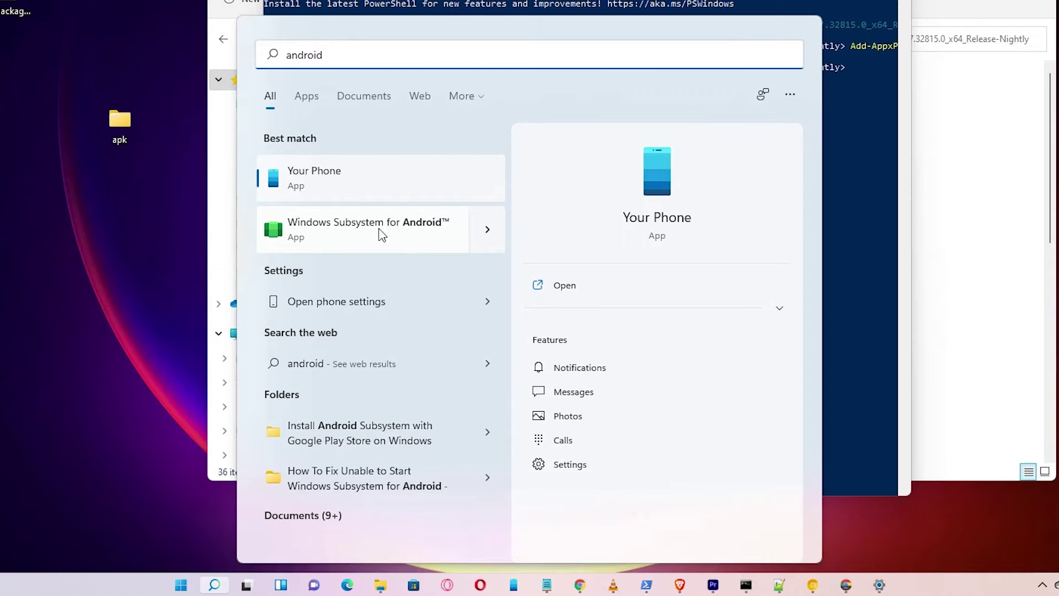
right_click(331, 235)
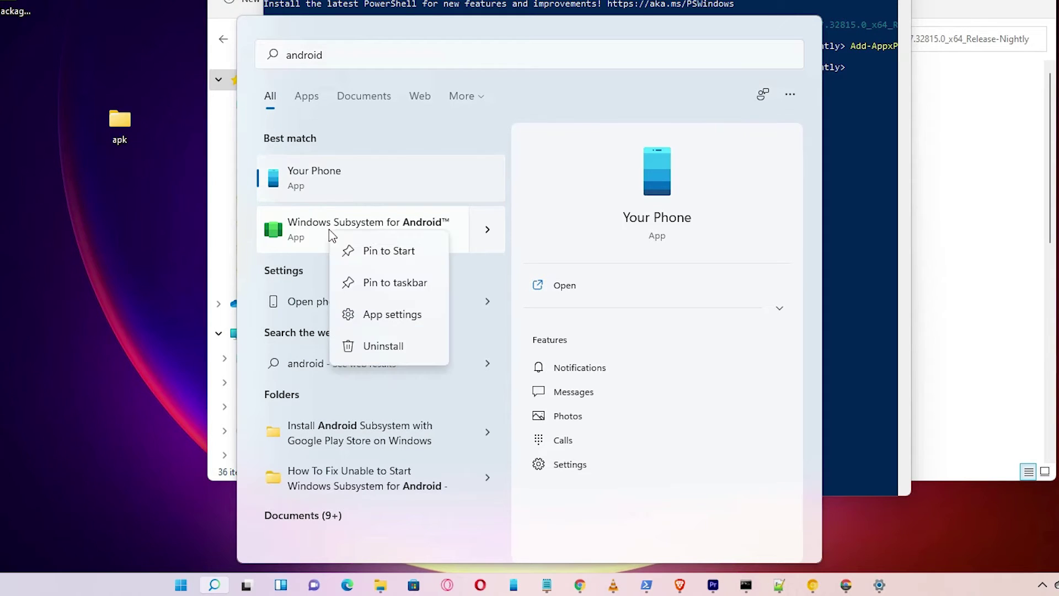
left_click(403, 284)
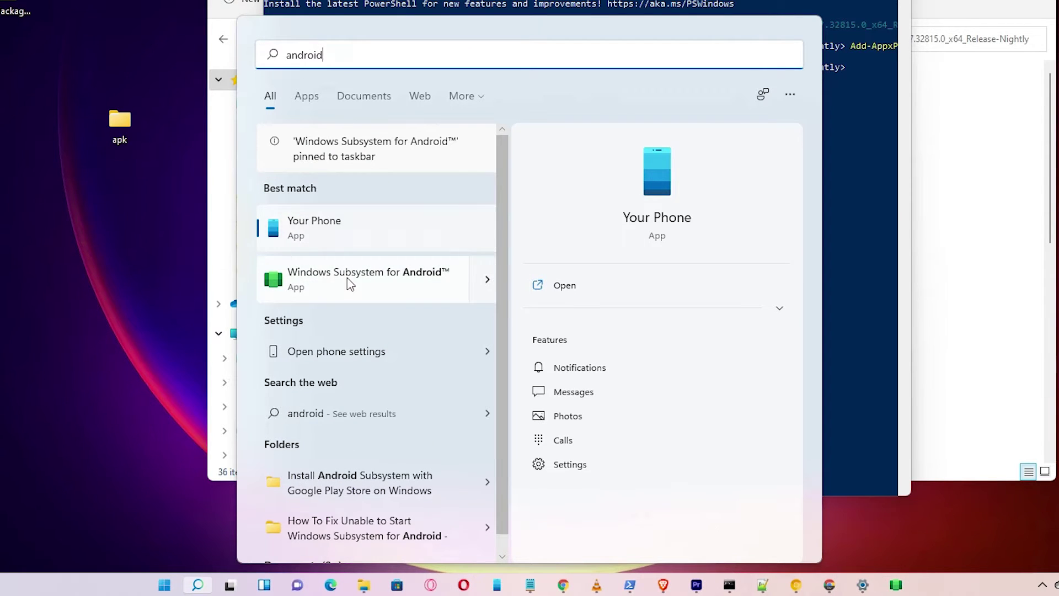
Open Windows Subsystem for Android Settings and switch on Developer mode and Optional diagnostic data.
left_click(349, 284)
left_click_drag(566, 23, 738, 46)
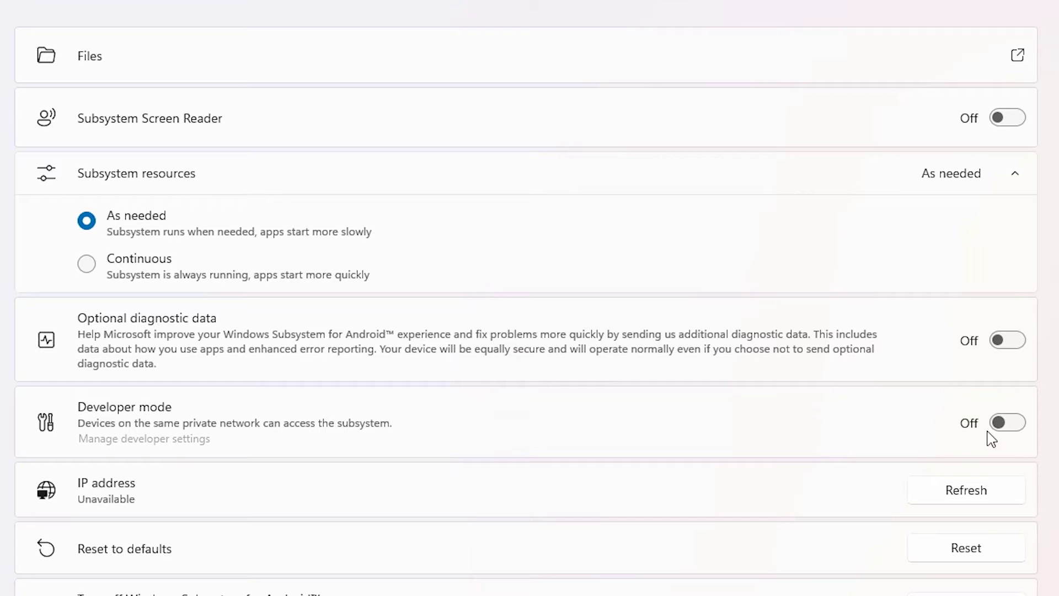
left_click(1010, 426)
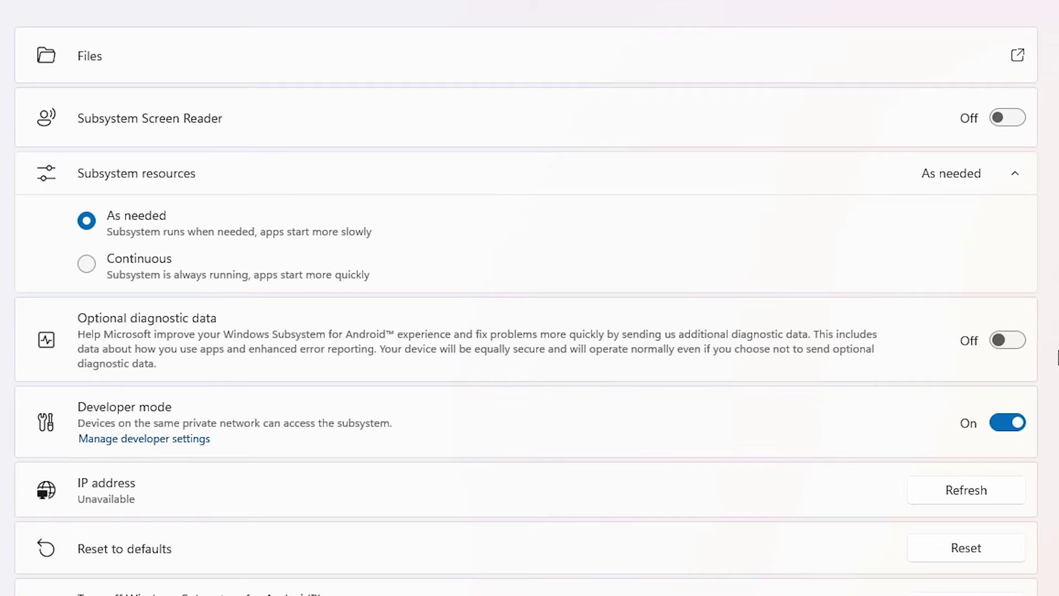
left_click(1024, 352)
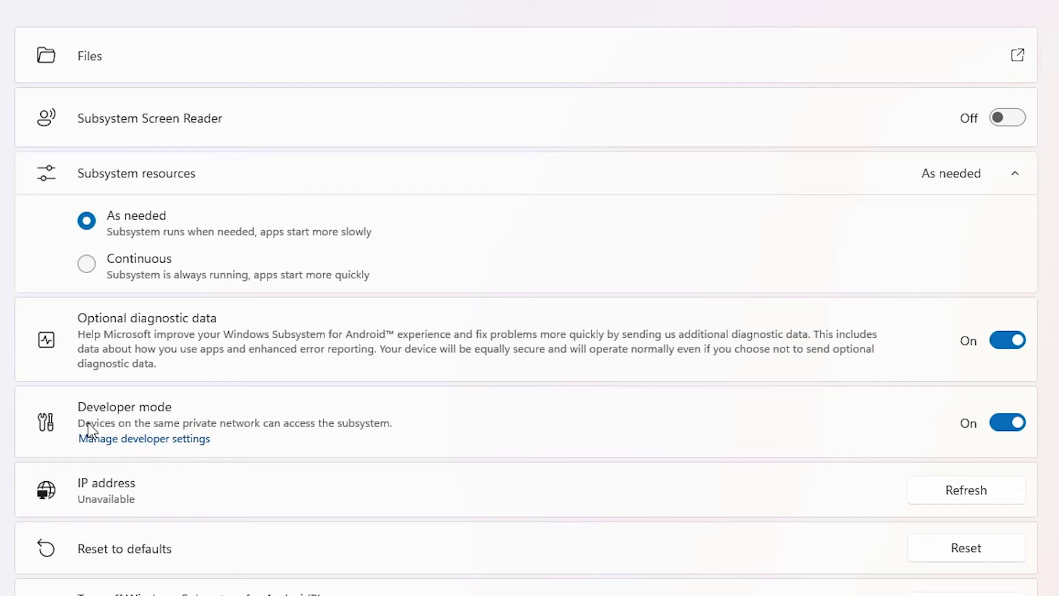
Check the Android developer options, then re-toggle Developer mode until ADB shows 127.0.0.1:58526.
left_click(161, 440)
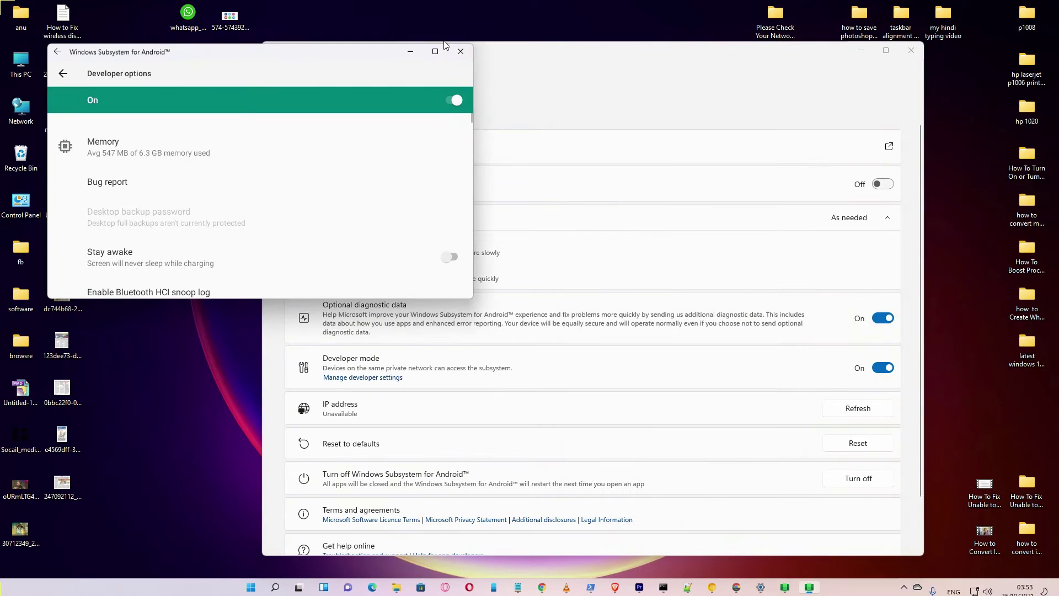
left_click(460, 51)
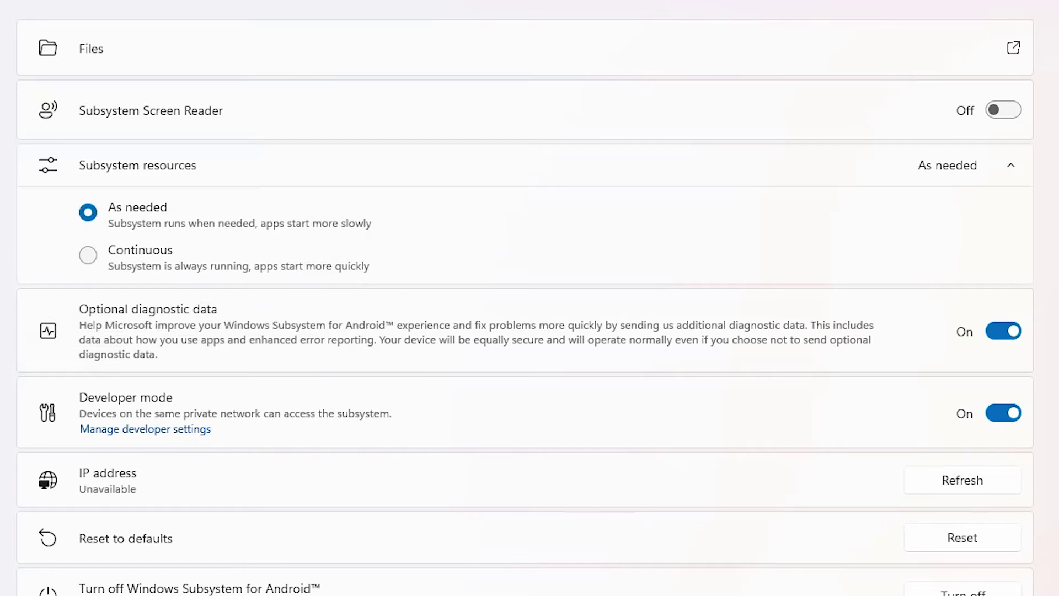
left_click(881, 368)
left_click(1003, 415)
left_click(1003, 415)
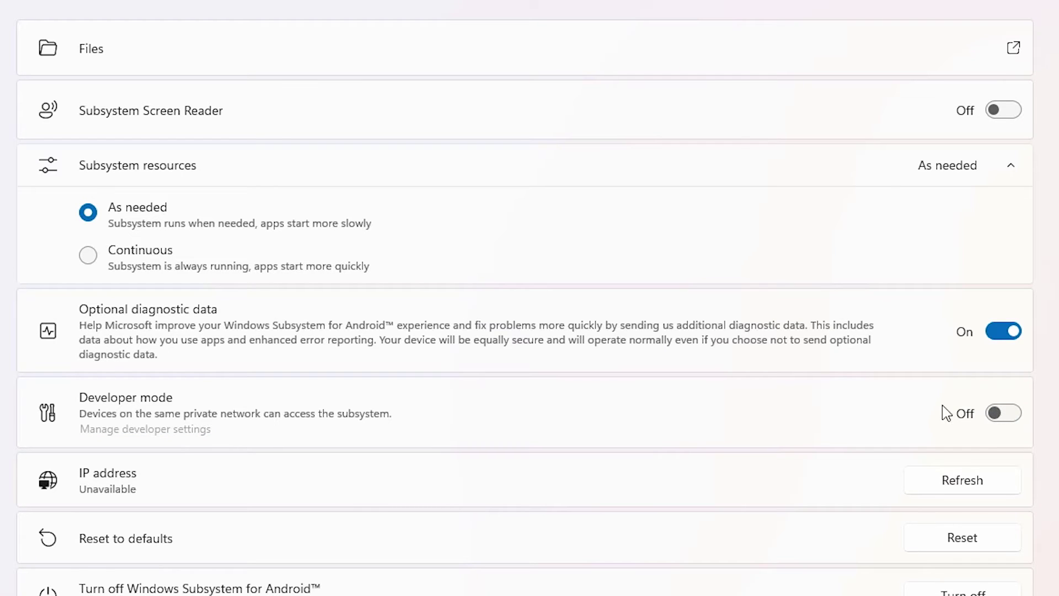
left_click(1016, 417)
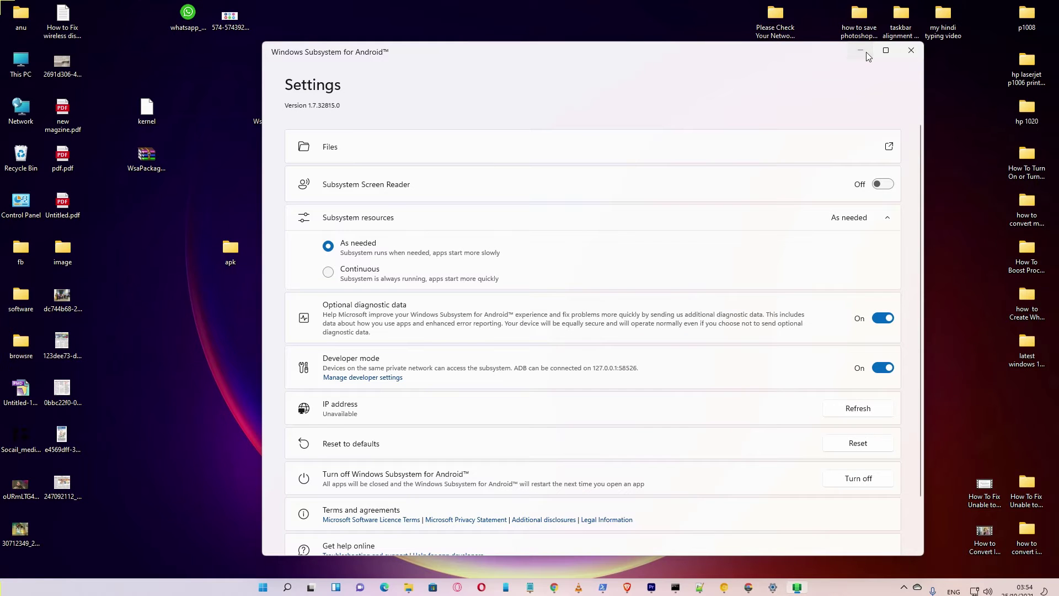
left_click(866, 51)
Close PowerShell and Explorer, launch Play Store via 'pla' search, reach Google Play sign-in, then close.
left_click(795, 127)
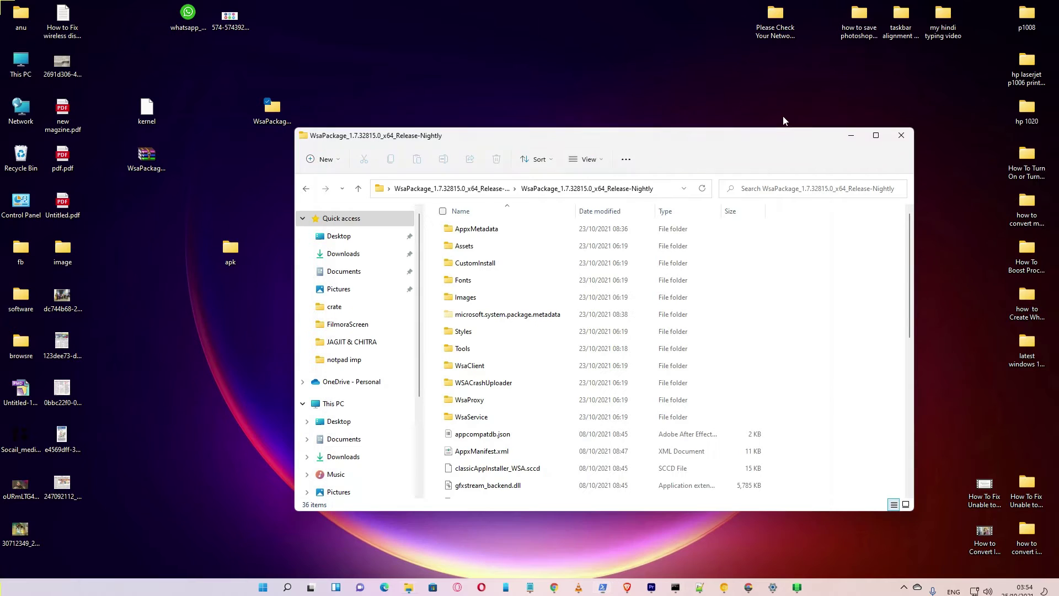
left_click(901, 138)
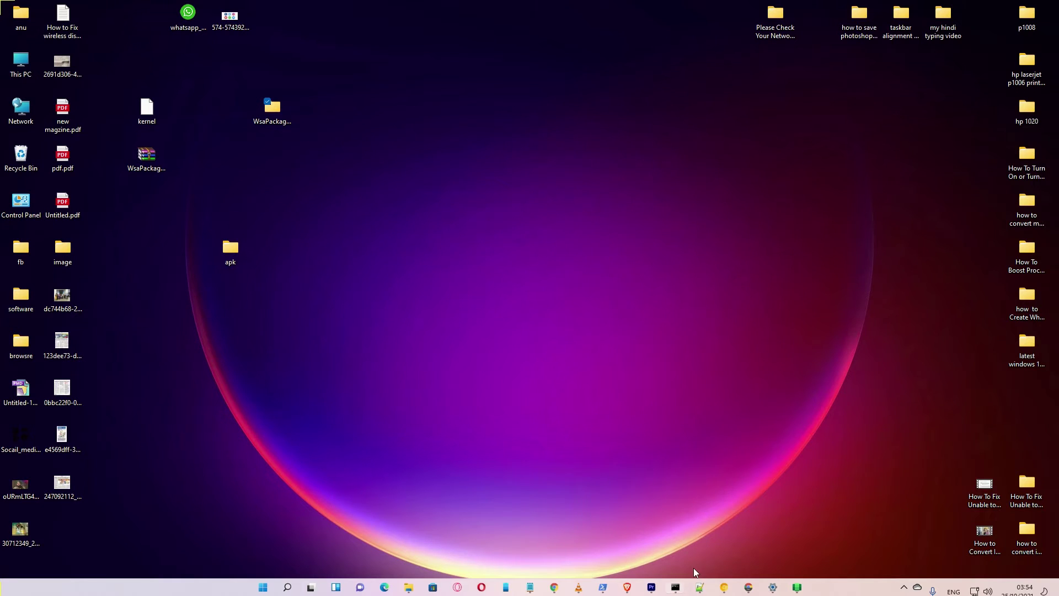
left_click(262, 587)
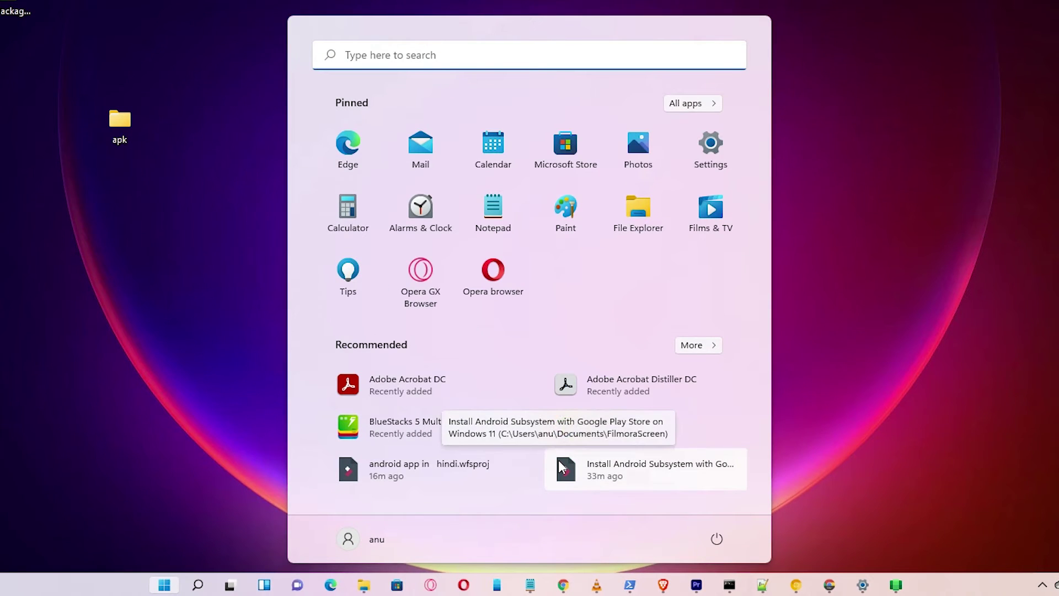
type("pla")
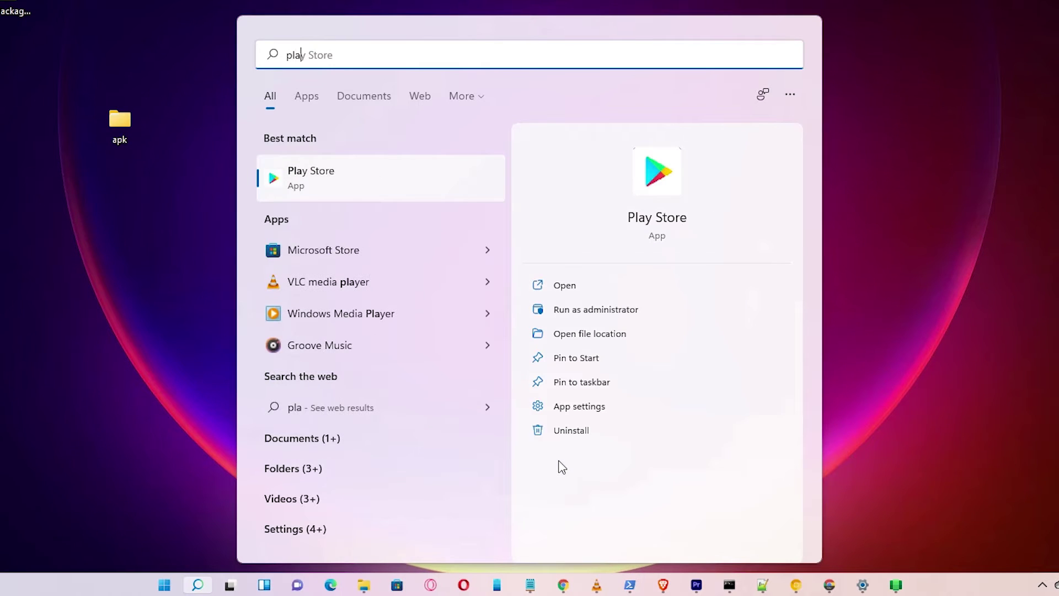
left_click(395, 172)
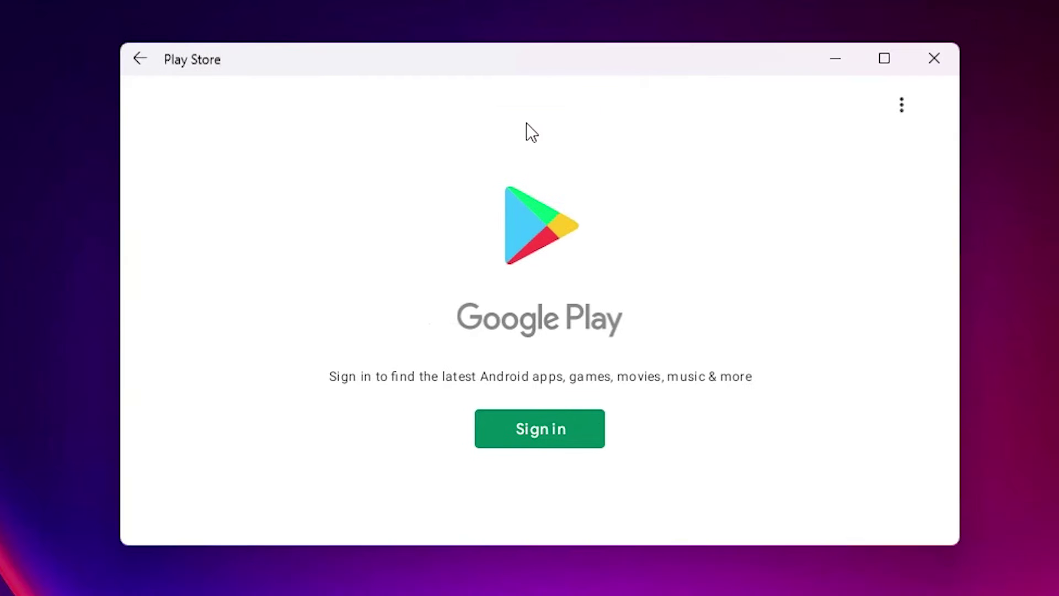
left_click(579, 432)
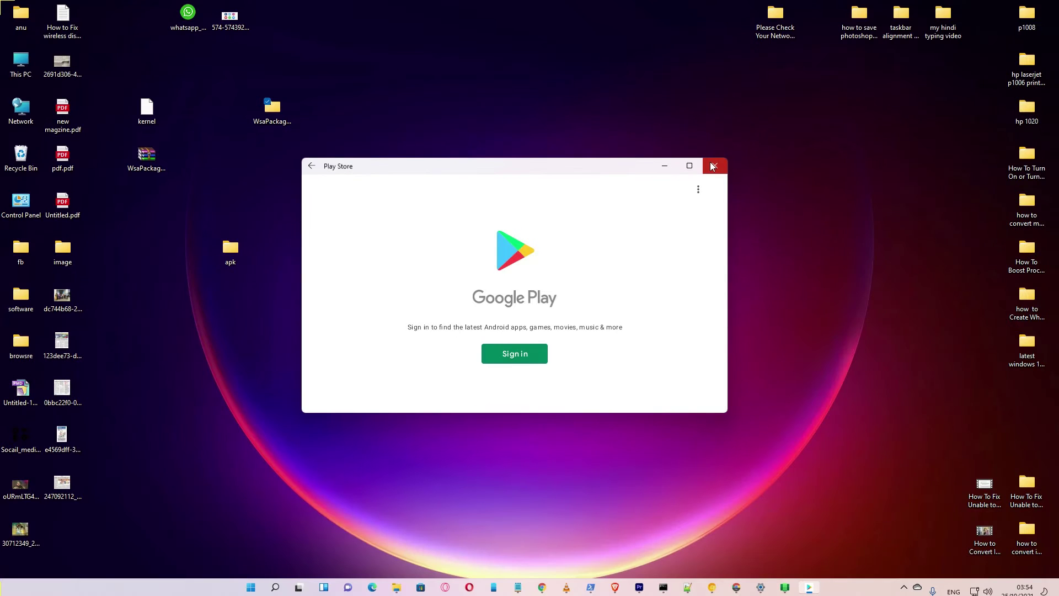
left_click(712, 166)
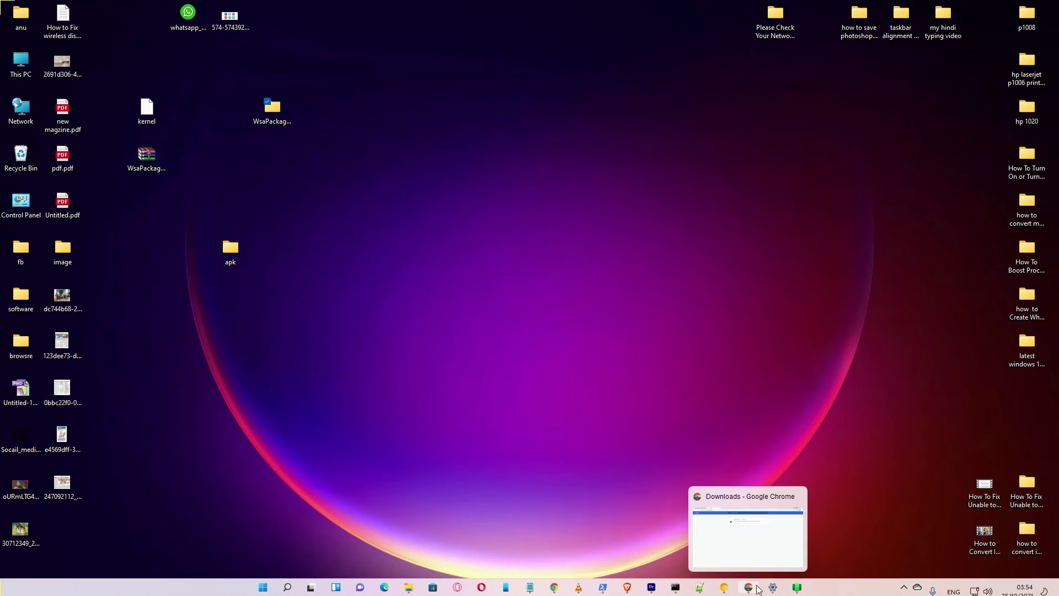
Accept the license and download SDK Platform-Tools for Windows (platform-tools_r31.0.3-windows.zip).
left_click(748, 587)
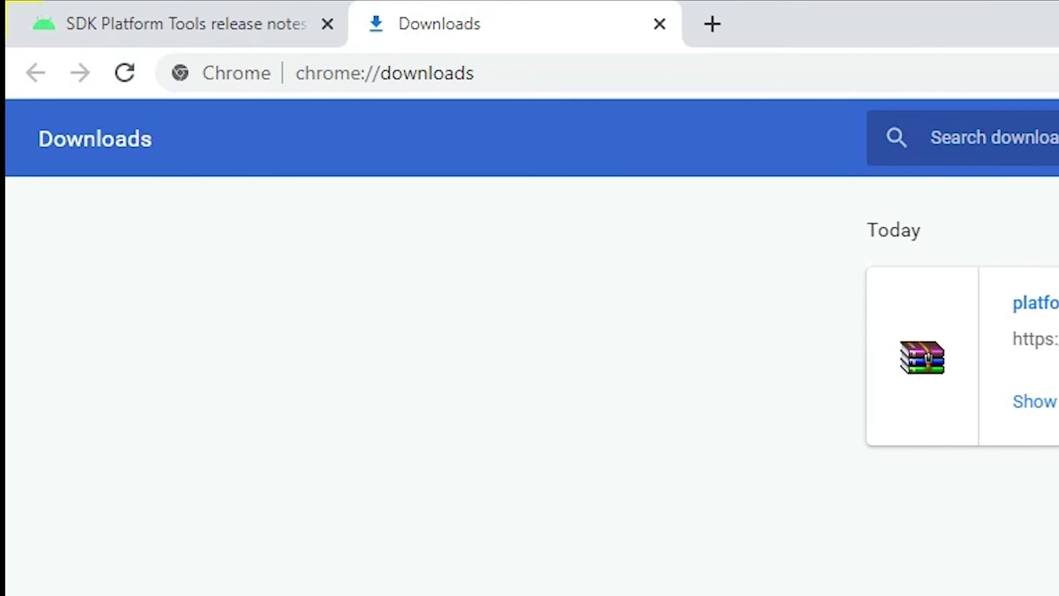
left_click(49, 7)
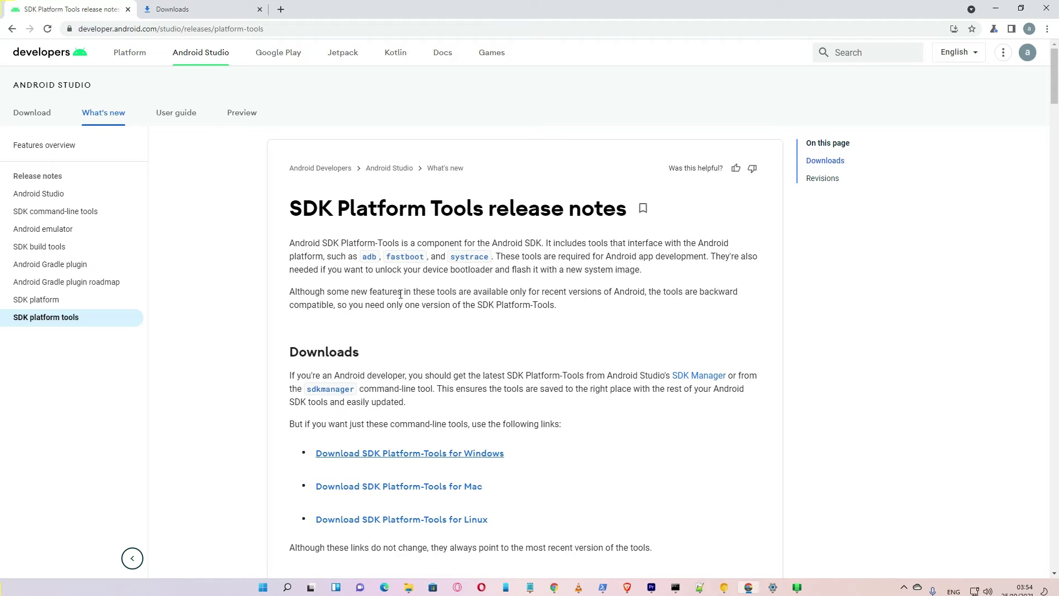
scroll(400, 294, "down", 5)
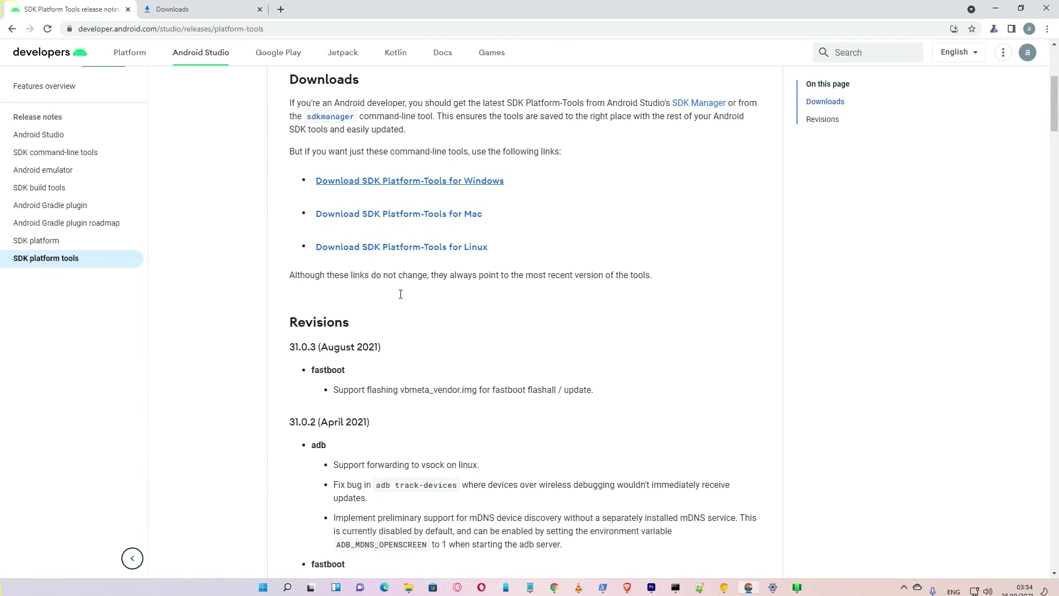
scroll(398, 294, "up", 2)
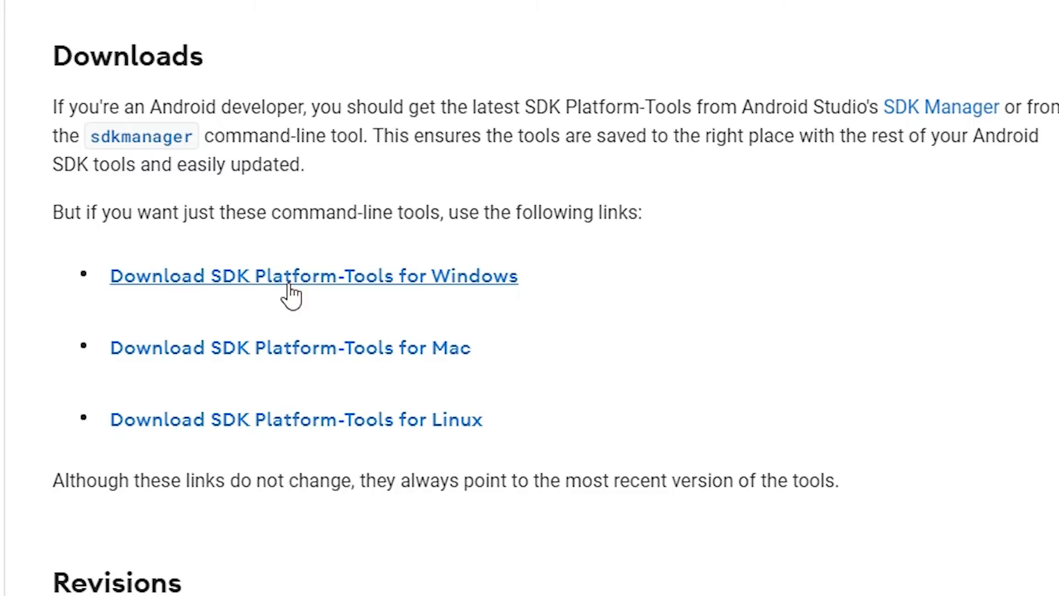
left_click(424, 288)
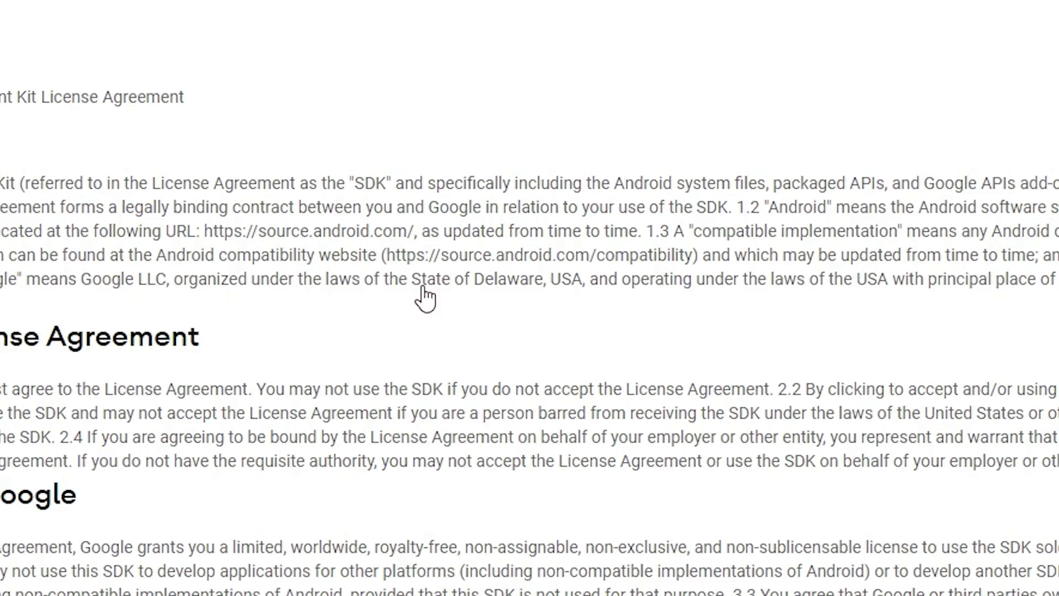
scroll(665, 395, "down", 15)
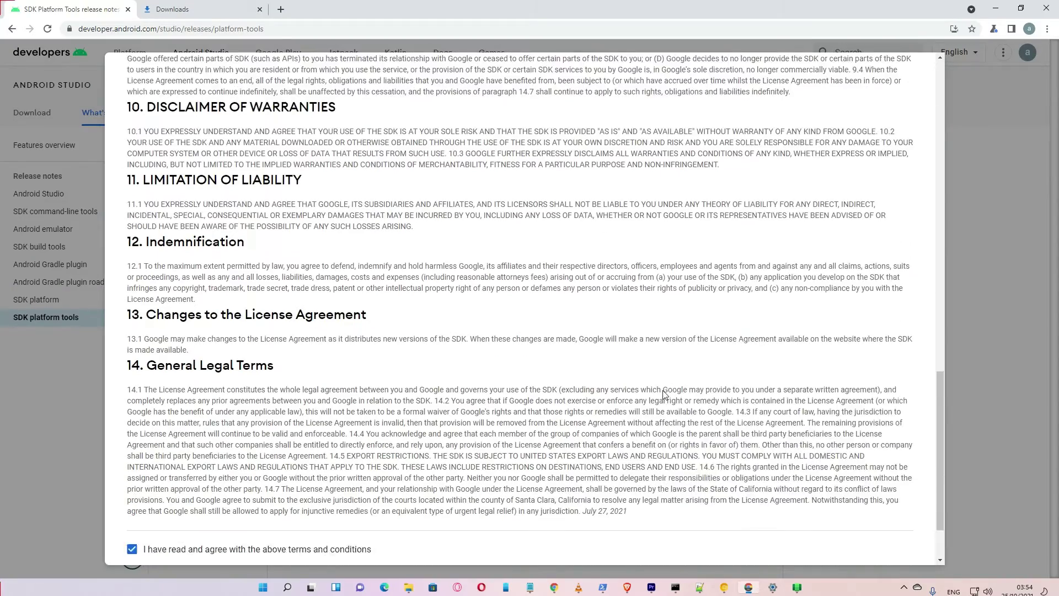
scroll(665, 395, "down", 3)
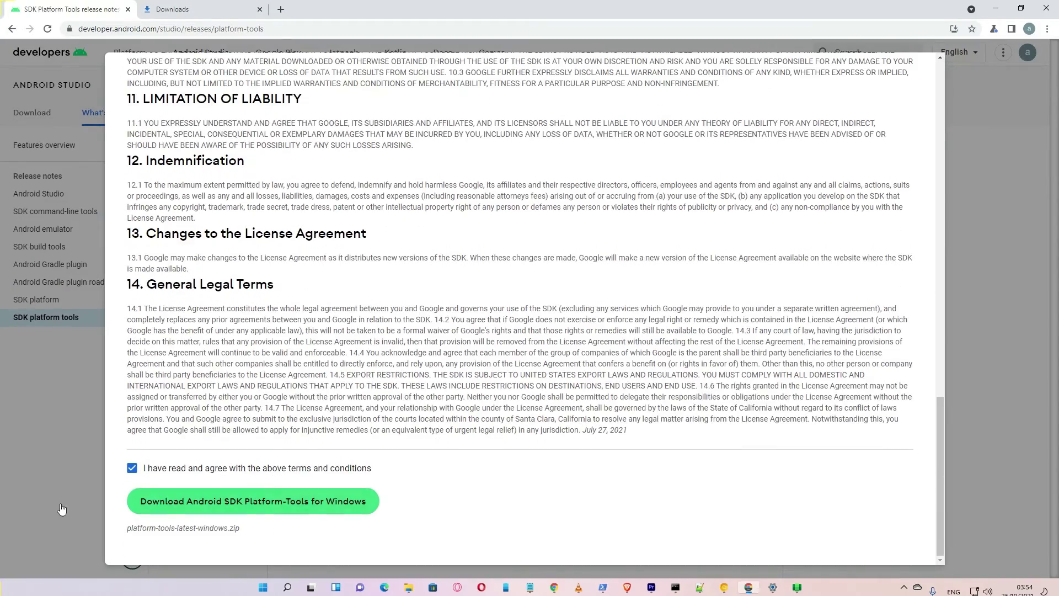
left_click(144, 501)
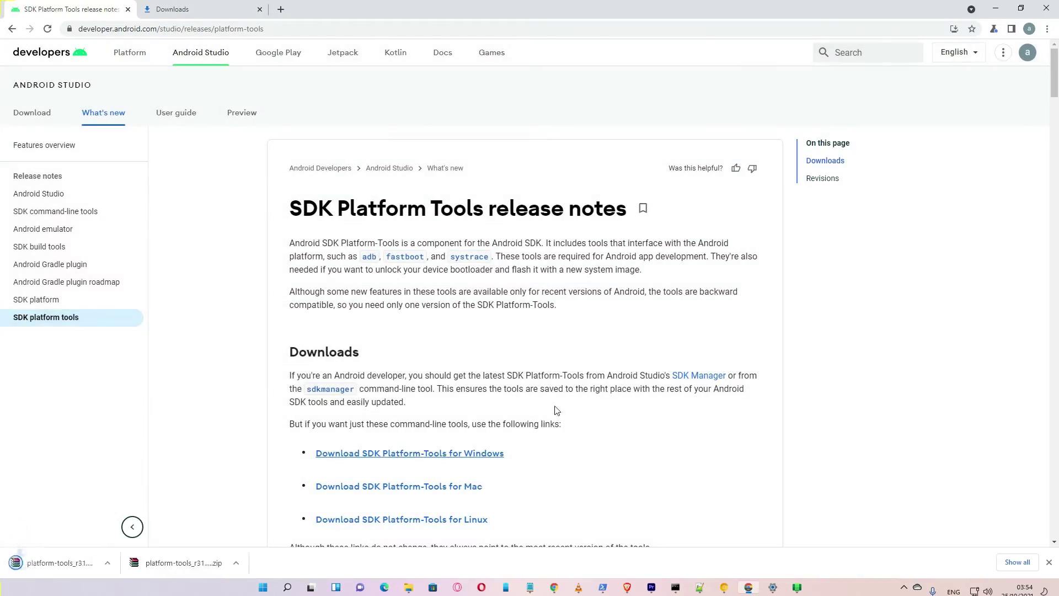
Remove the duplicate entry from Chrome's downloads list and show the zip in its folder.
left_click(1017, 563)
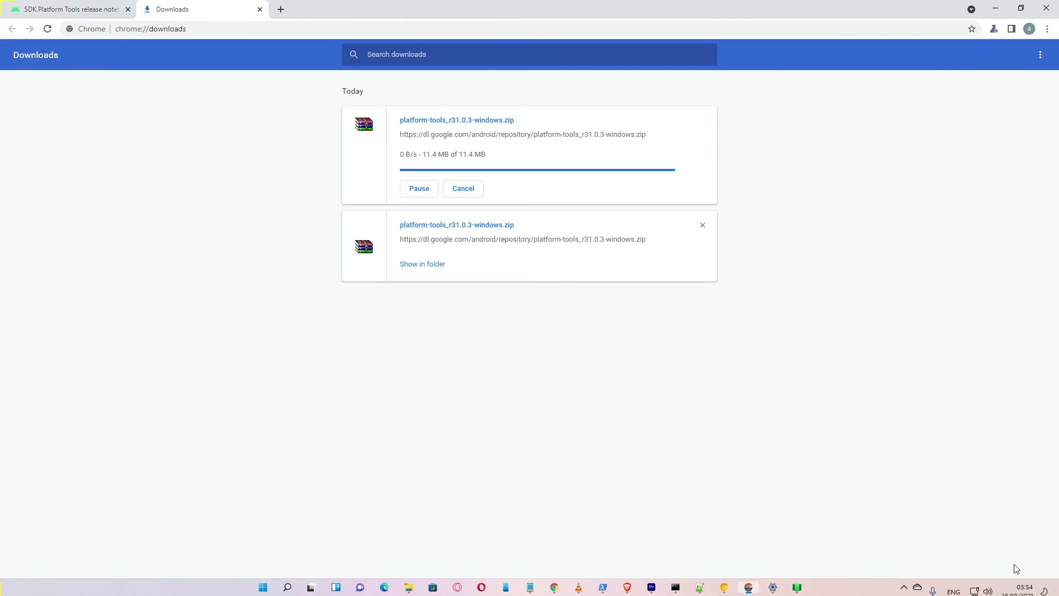
left_click(703, 225)
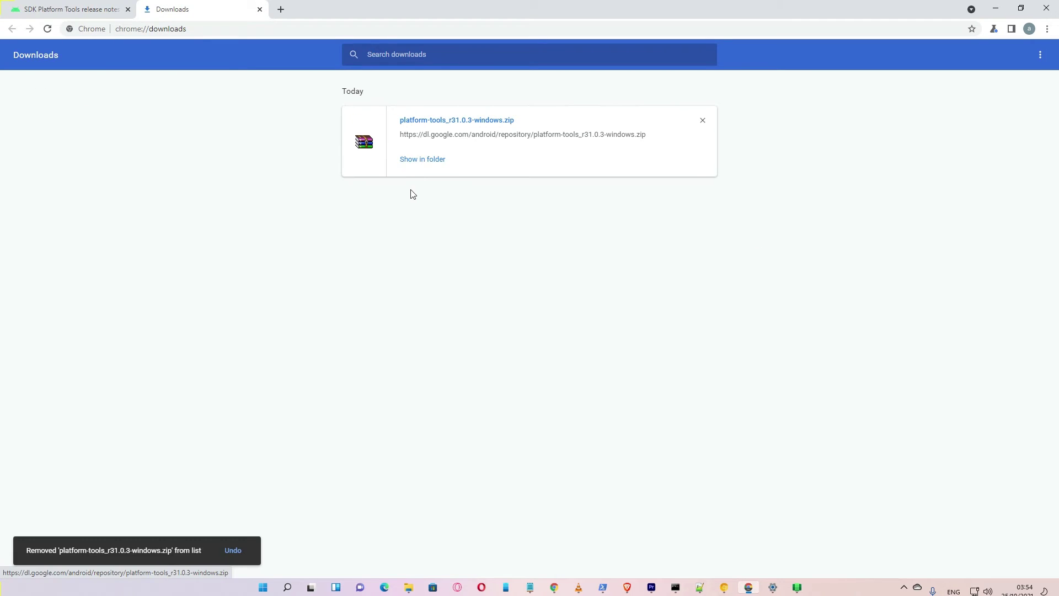
left_click(423, 159)
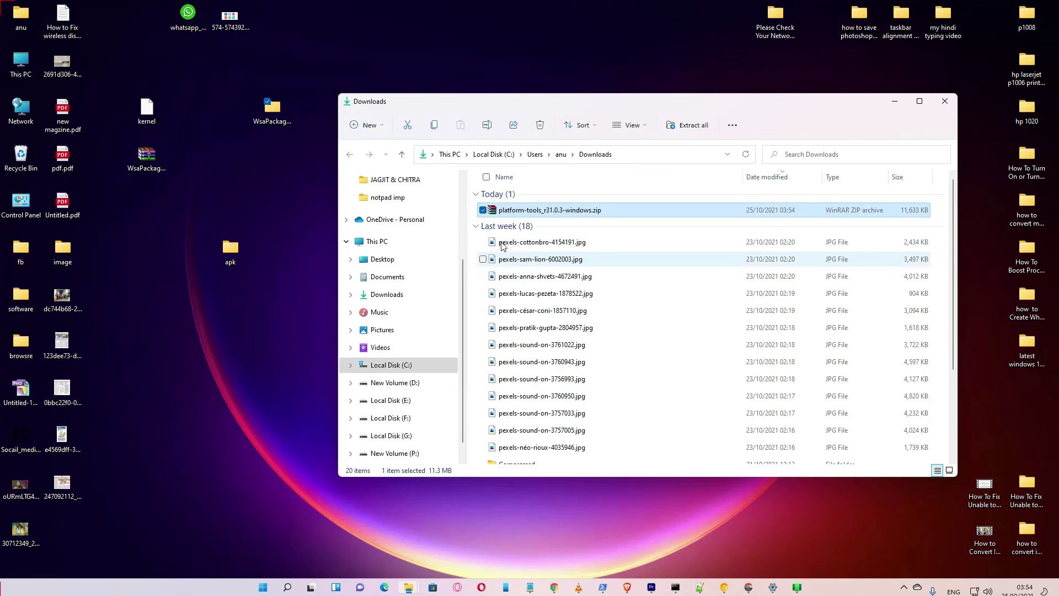
Move the platform-tools zip to the desktop and extract it into its own desktop folder.
left_click_drag(510, 212, 248, 326)
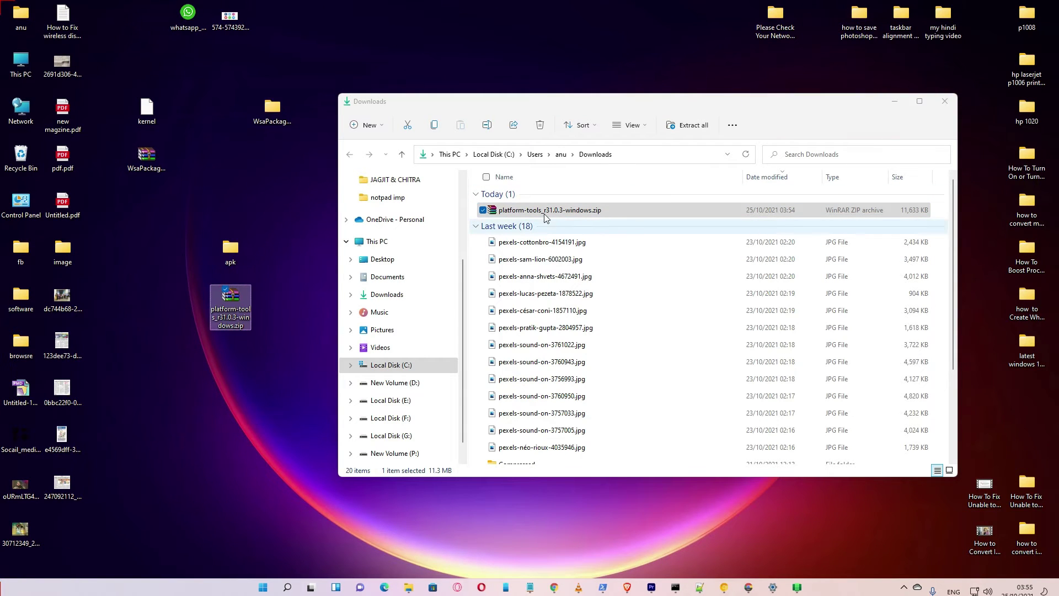
left_click(945, 101)
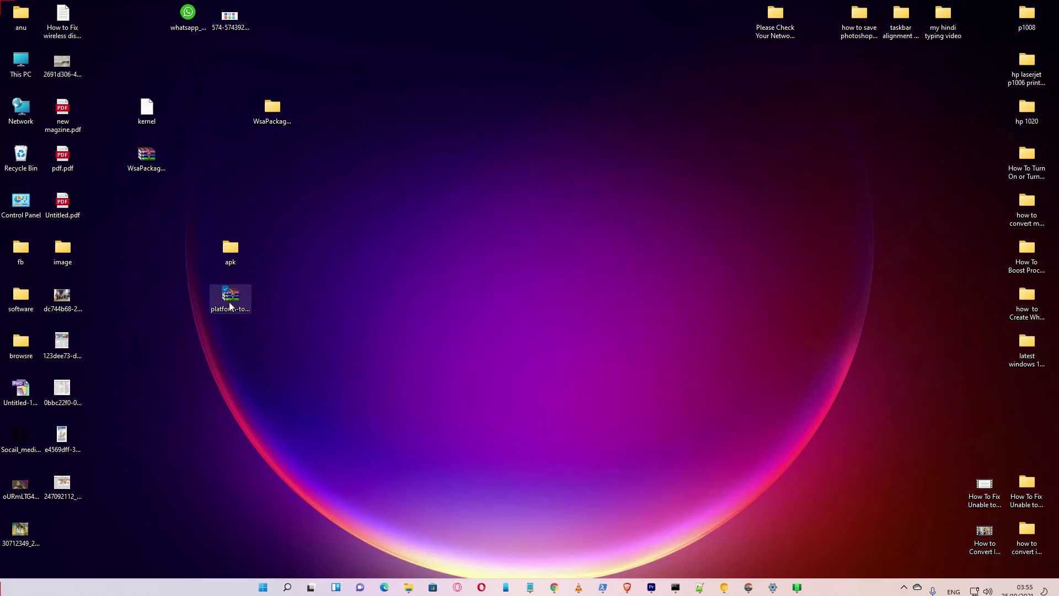
right_click(229, 304)
left_click(283, 507)
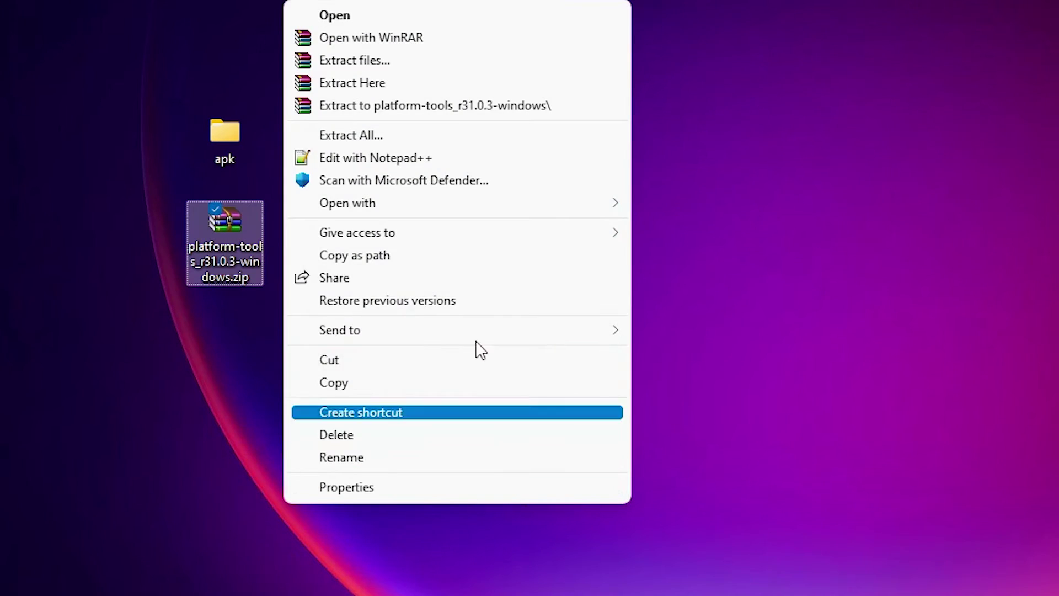
left_click(399, 60)
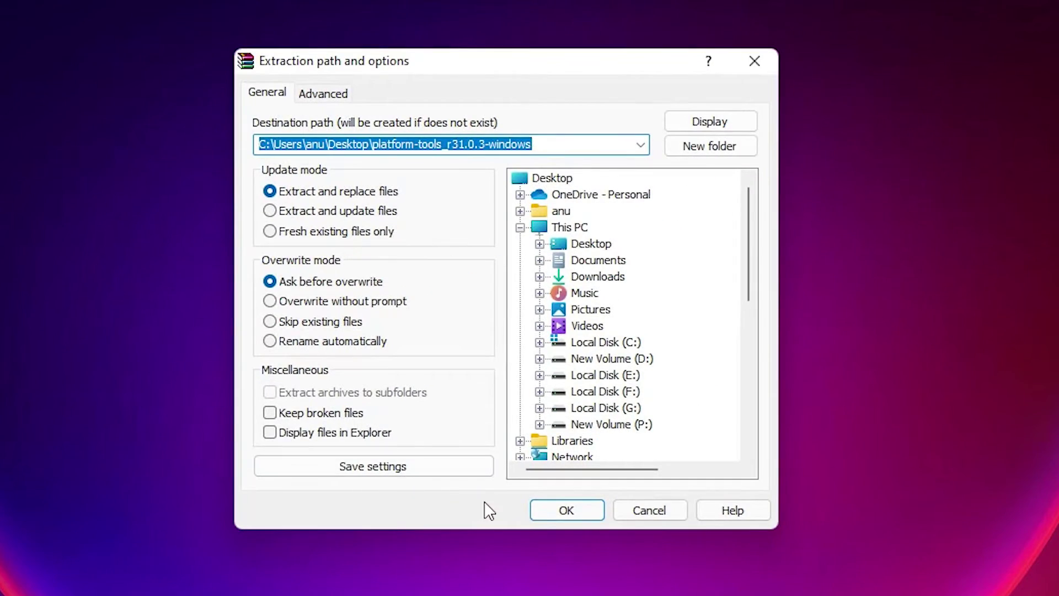
left_click(543, 506)
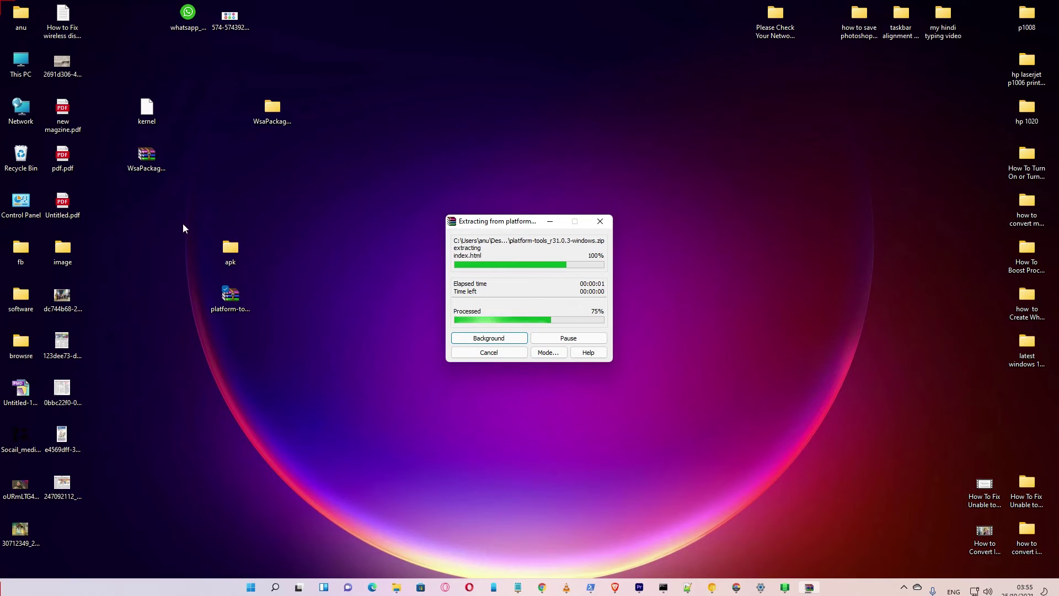
Open the extracted platform-tools_r31.0.3-windows folder and copy the platform-tools folder inside it.
left_click_drag(61, 531, 227, 345)
double_click(228, 345)
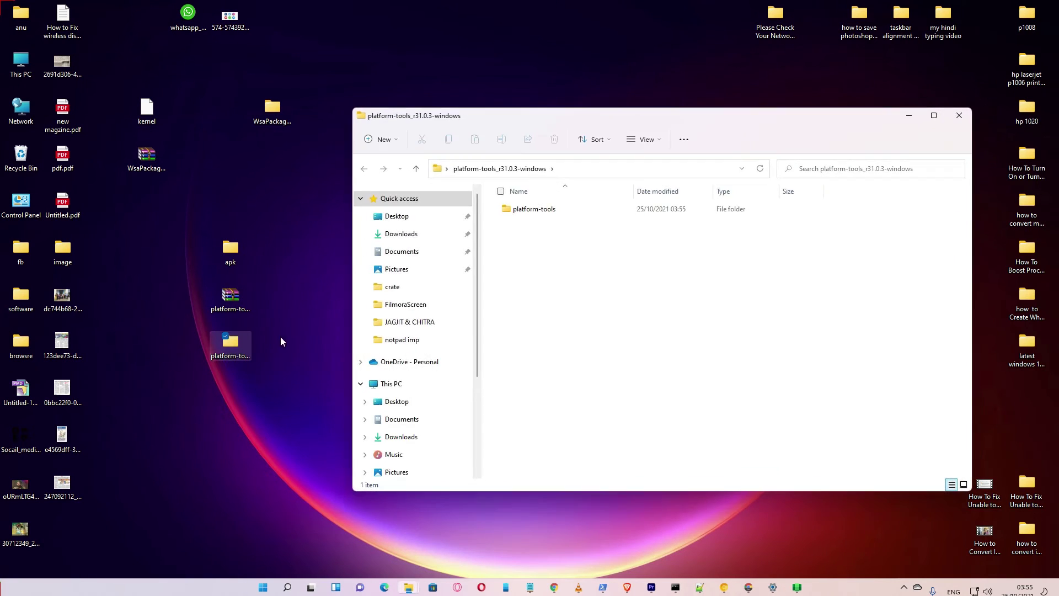
left_click_drag(511, 316, 313, 206)
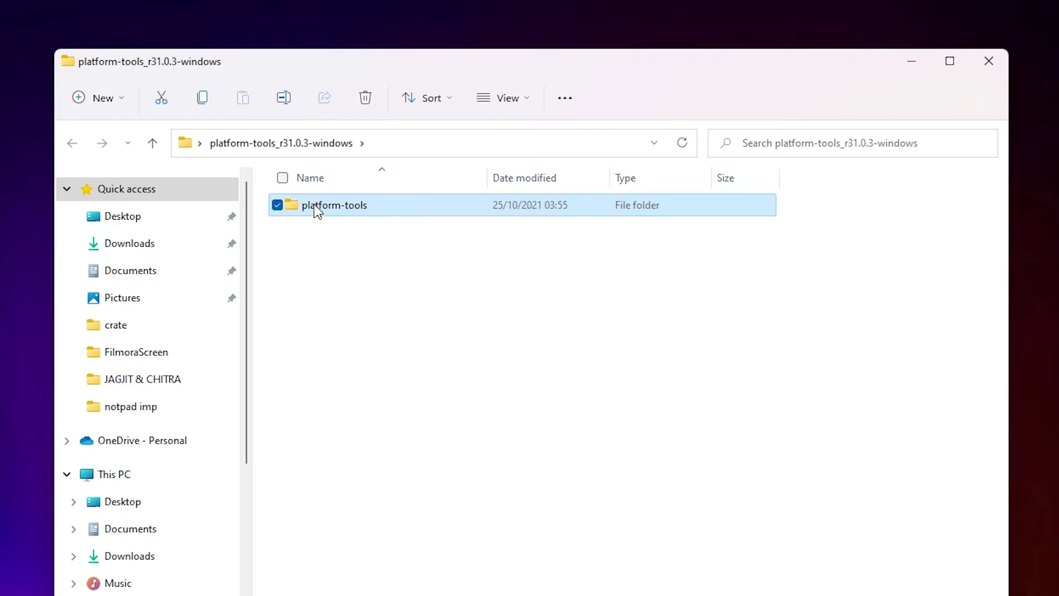
right_click(312, 204)
left_click(404, 493)
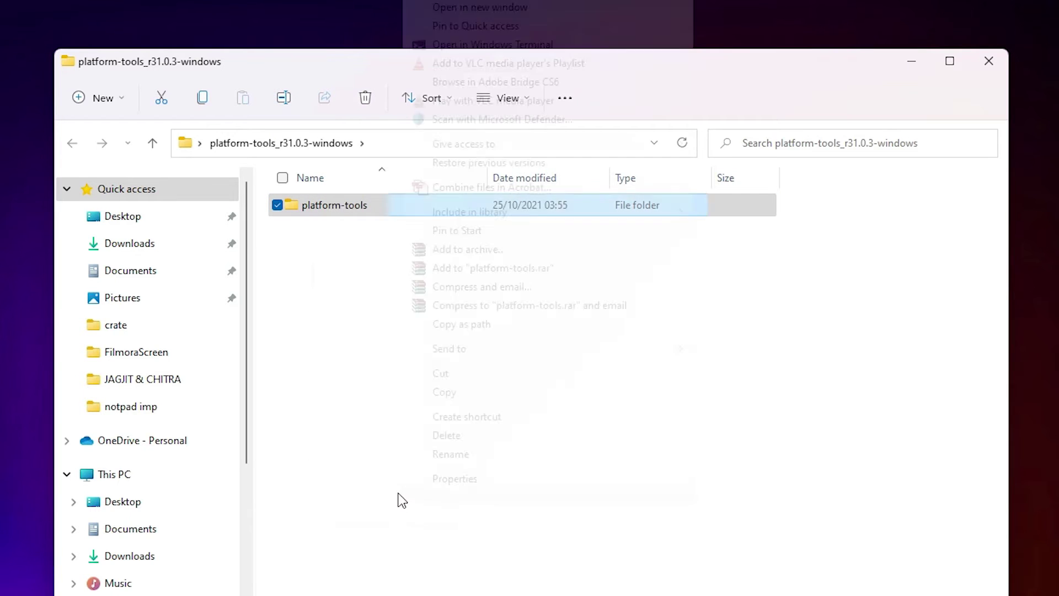
left_click(449, 393)
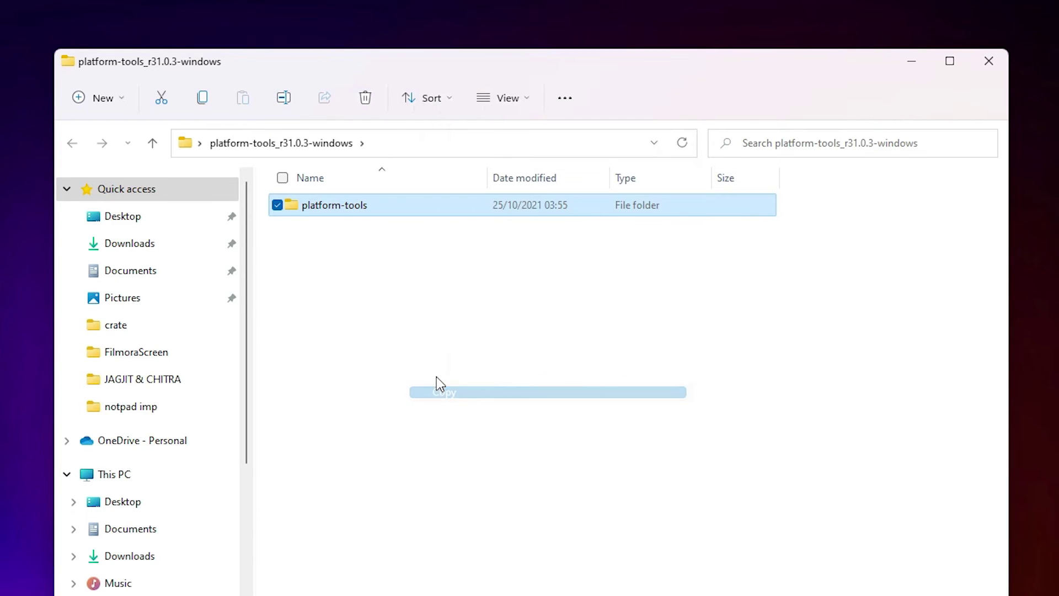
left_click(905, 66)
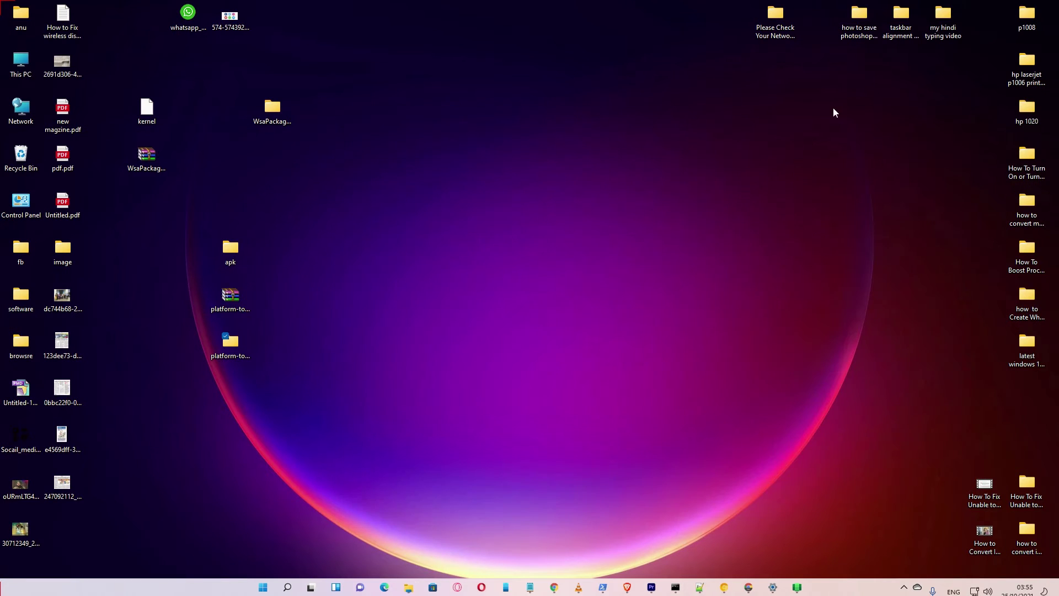
Browse through This PC and Local Disk (C:) into the adb folder.
double_click(21, 69)
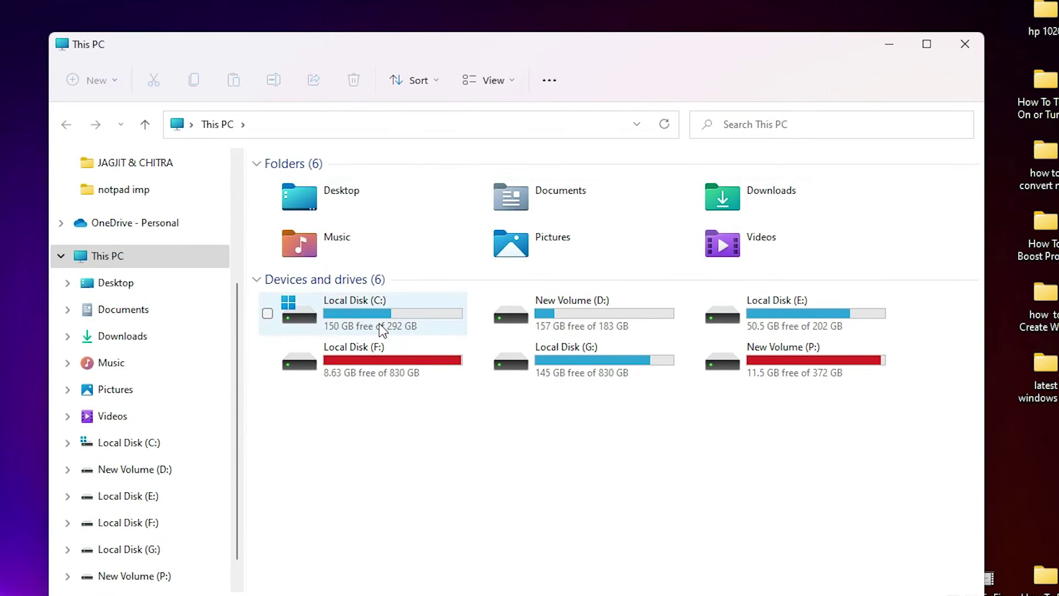
double_click(379, 324)
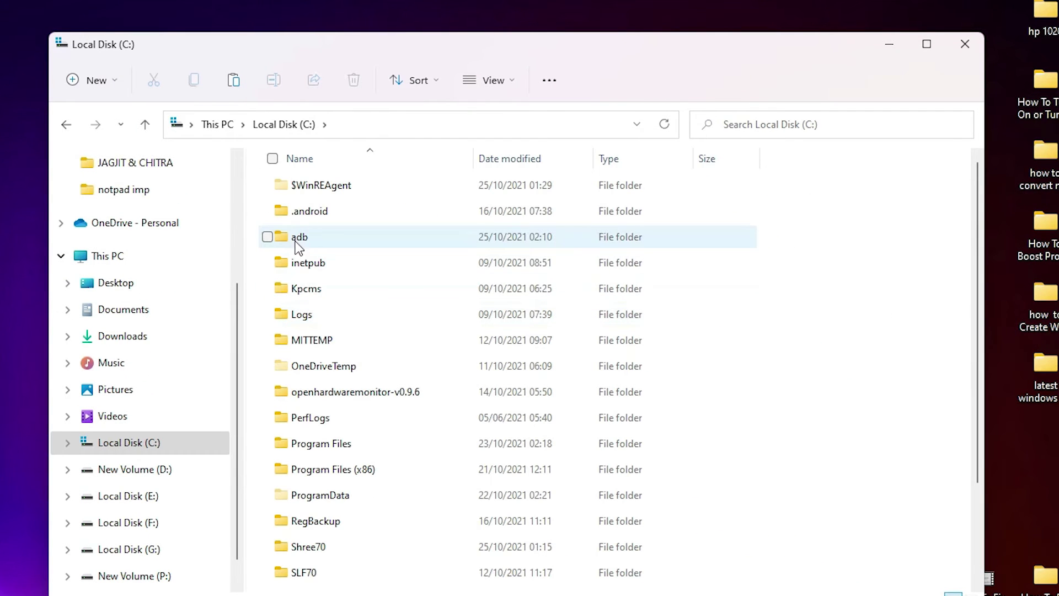
right_click(257, 253)
mouse_move(319, 422)
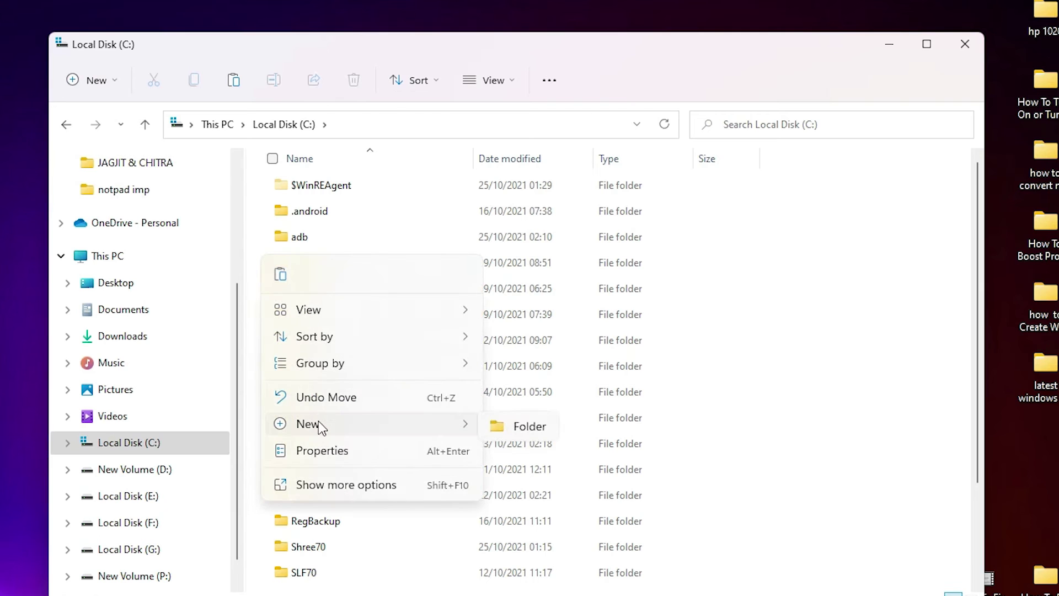
left_click(302, 242)
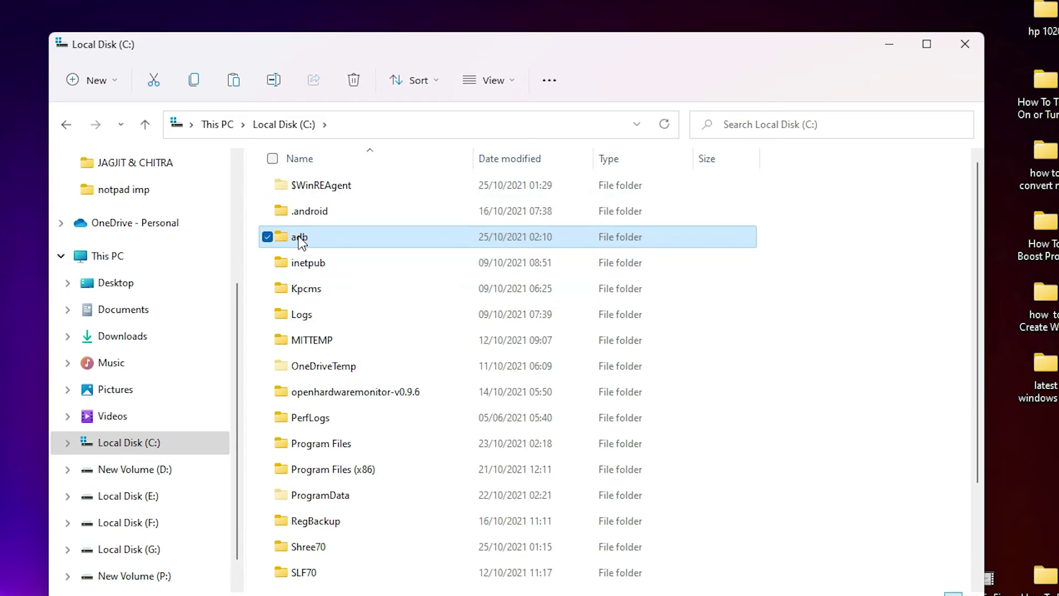
double_click(302, 242)
Paste the copied platform-tools folder into C:\adb.
right_click(406, 254)
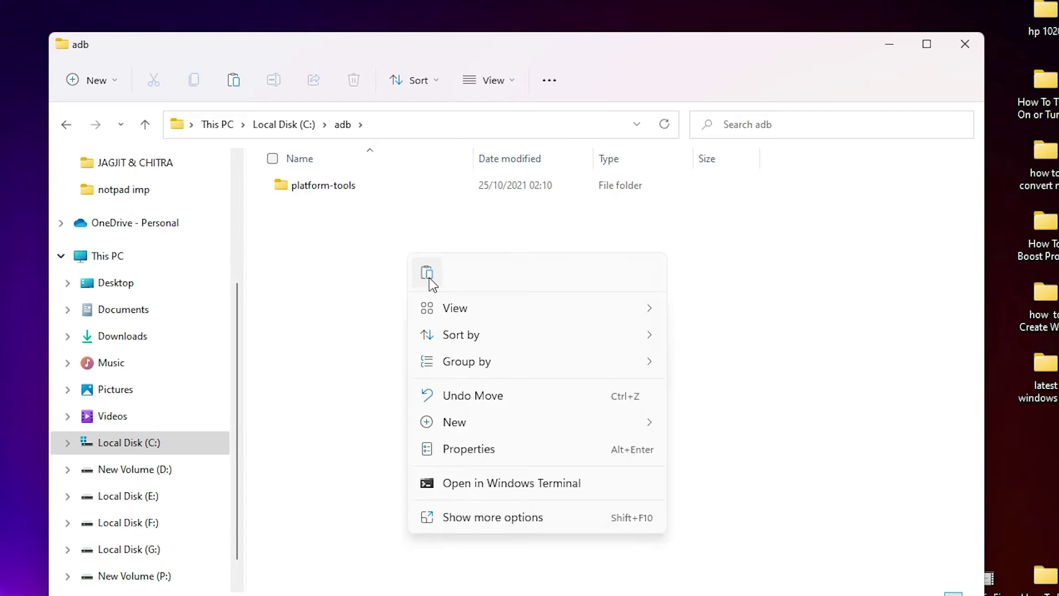
left_click(493, 519)
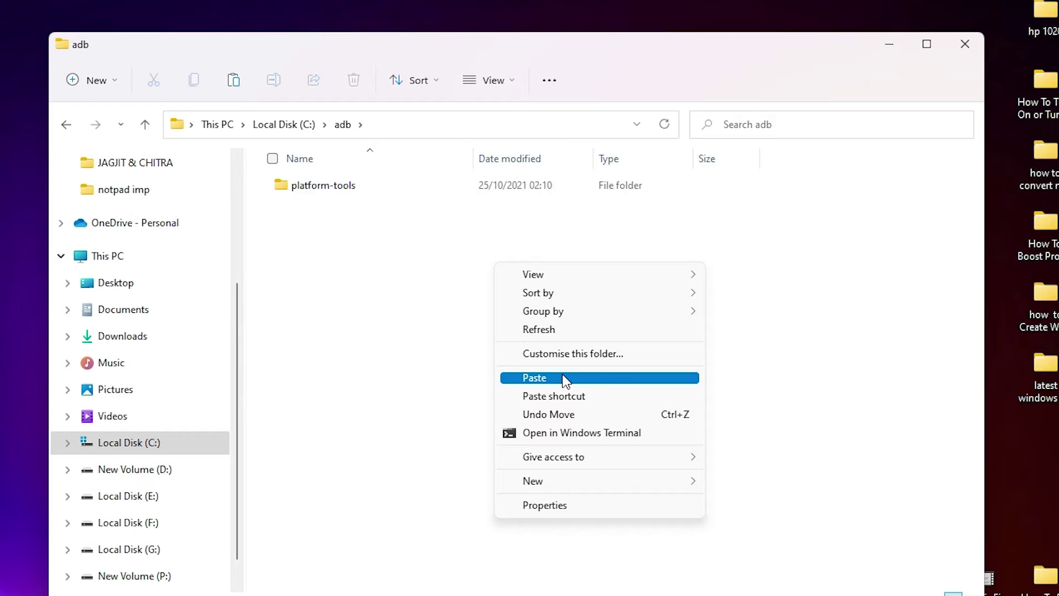
left_click(351, 235)
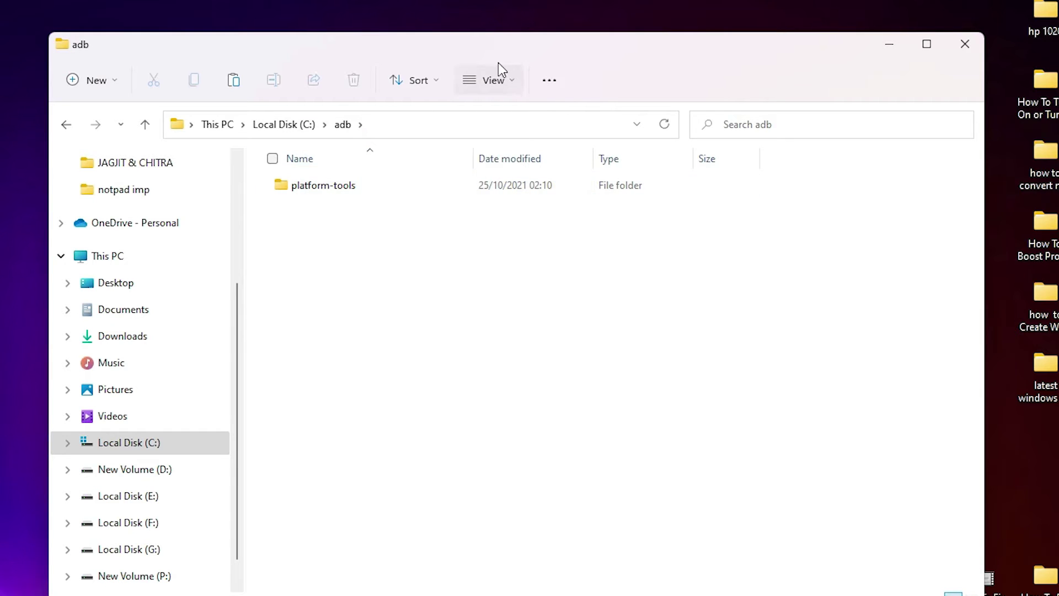
left_click_drag(463, 43, 346, 39)
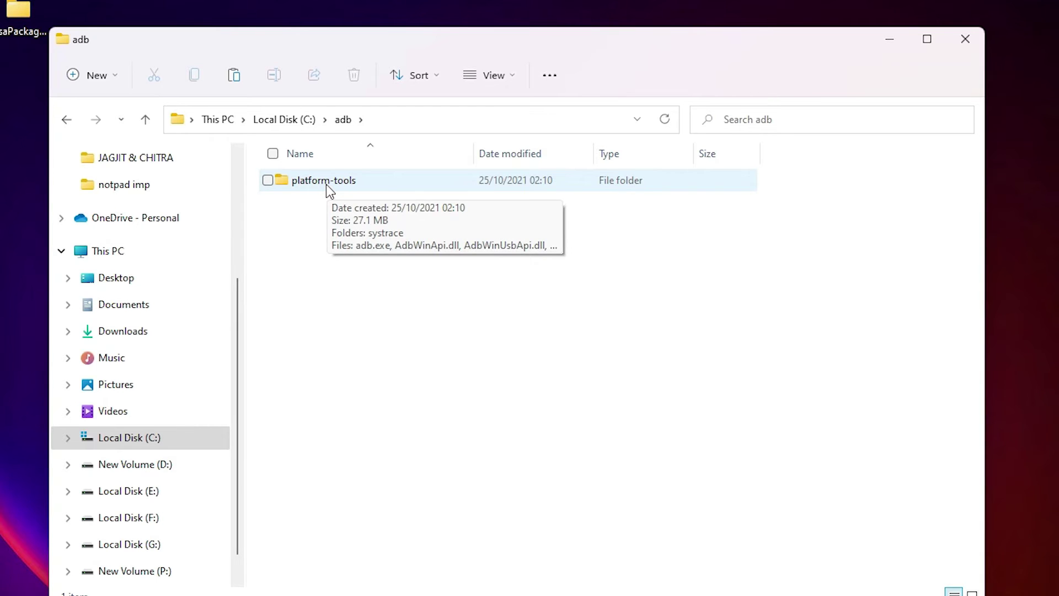
Open C:\adb\platform-tools and launch Command Prompt there by entering cmd in the address bar.
double_click(326, 185)
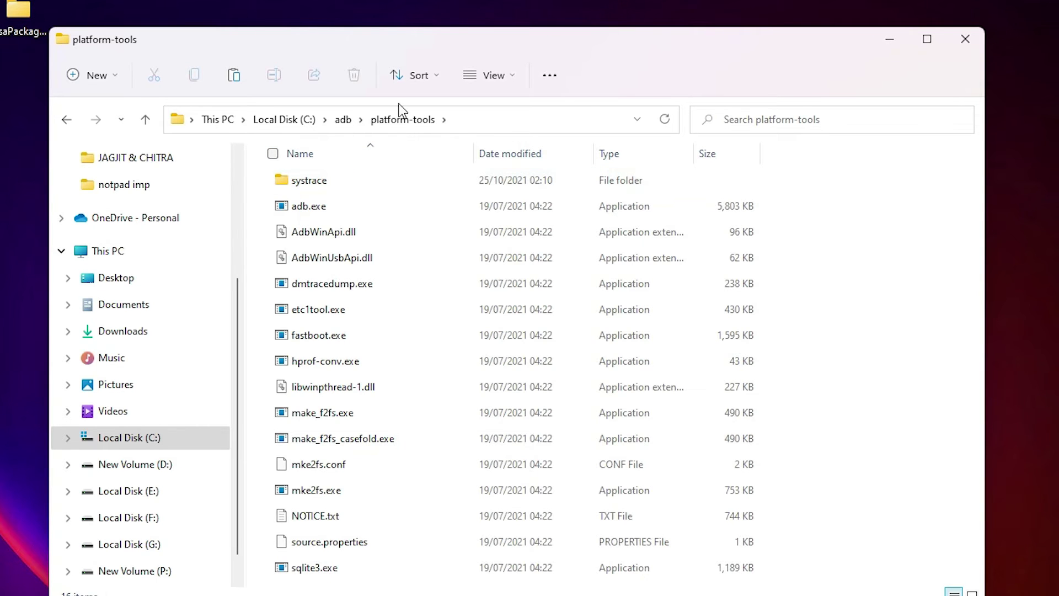
left_click(511, 112)
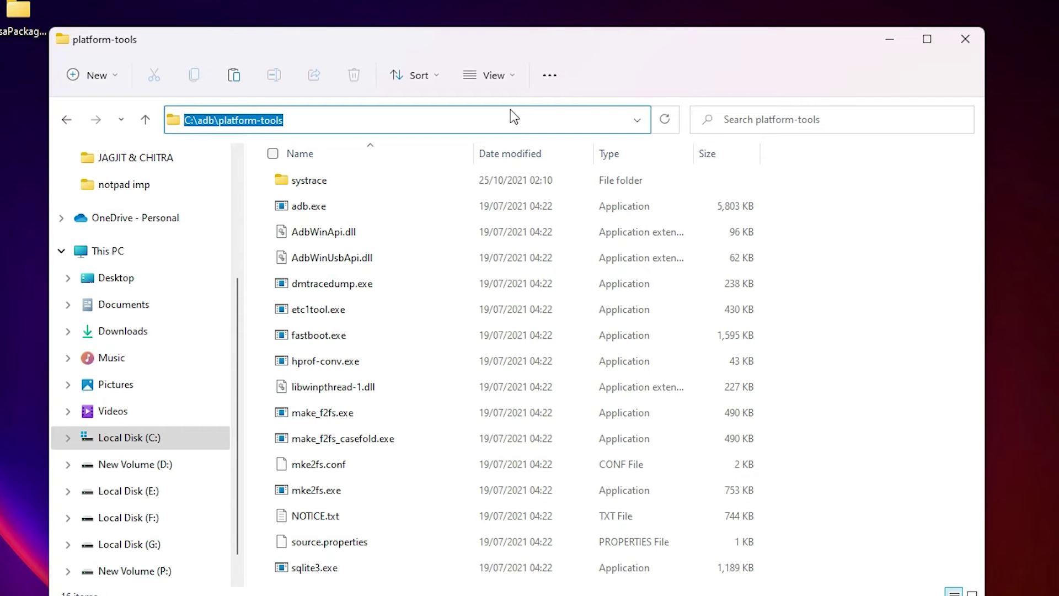
type("cm")
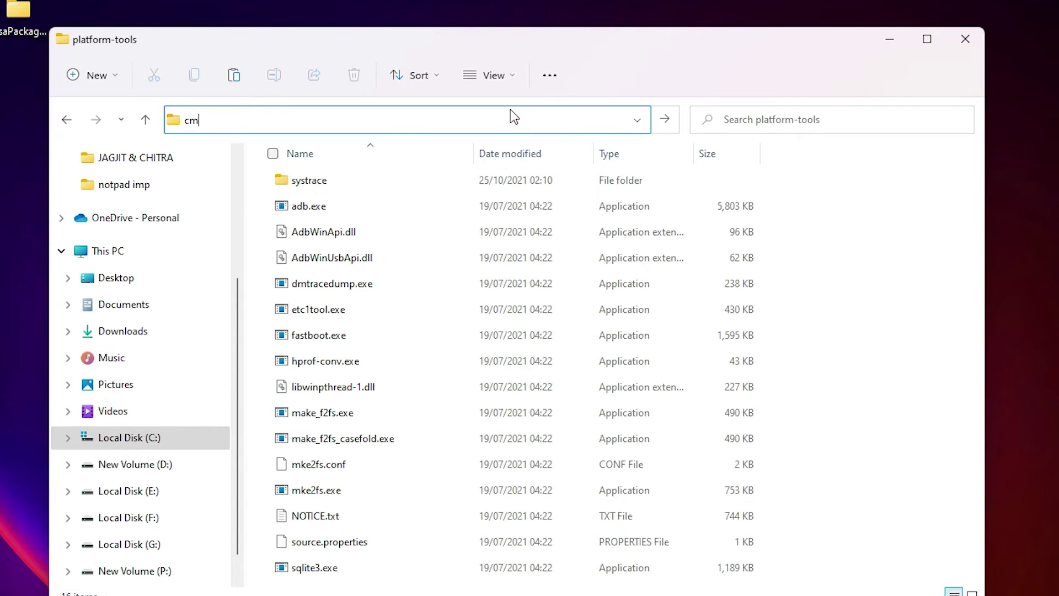
type("d")
key("Return")
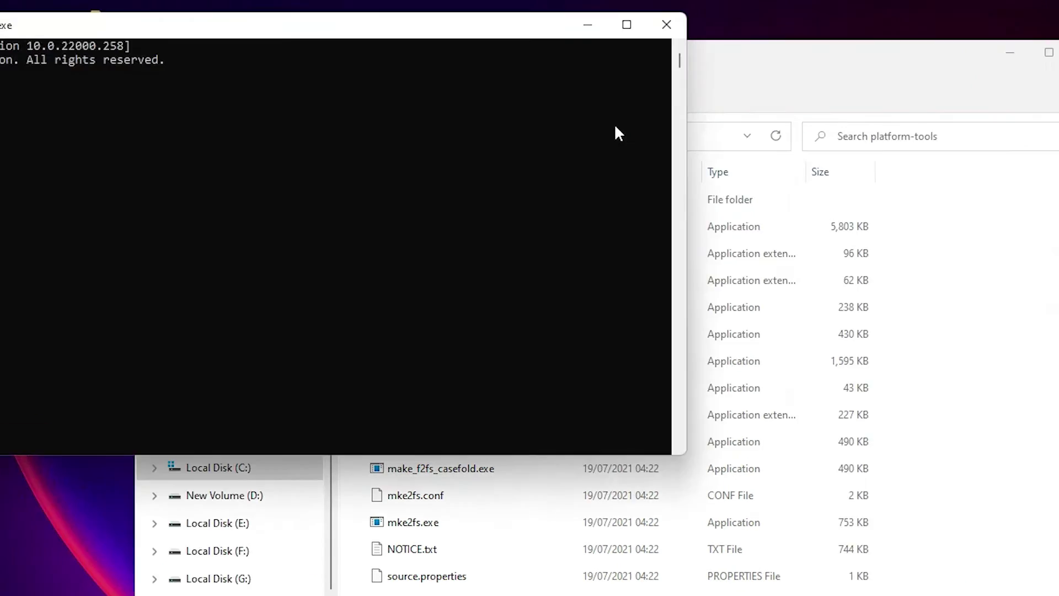
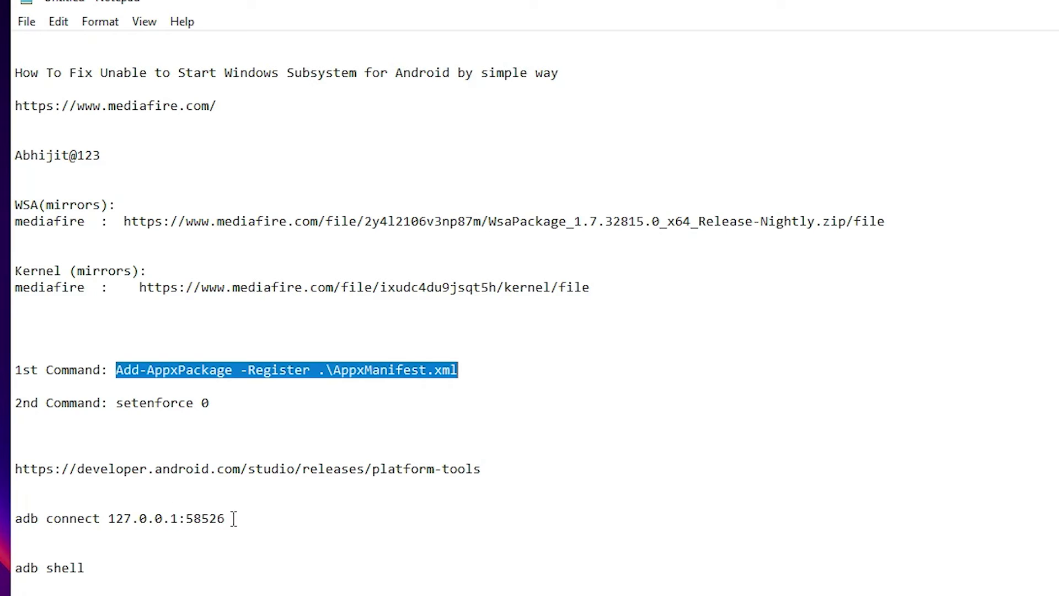
Paste 'adb connect 127.0.0.1:58526' from Notepad into Command Prompt, run it, then rerun it.
left_click_drag(244, 519, 2, 519)
key("ctrl+c")
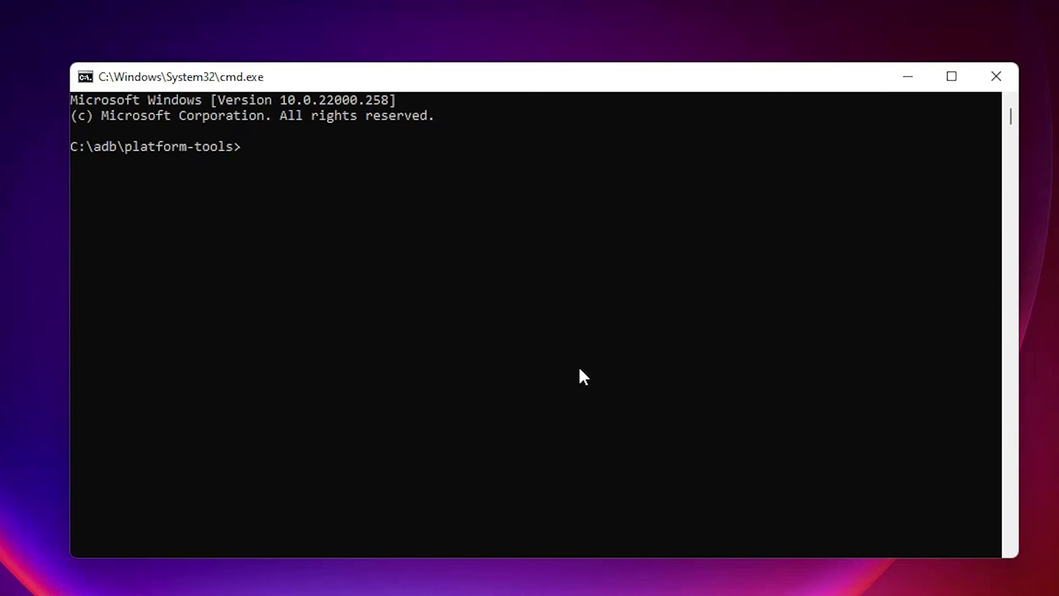
left_click(461, 293)
right_click(461, 293)
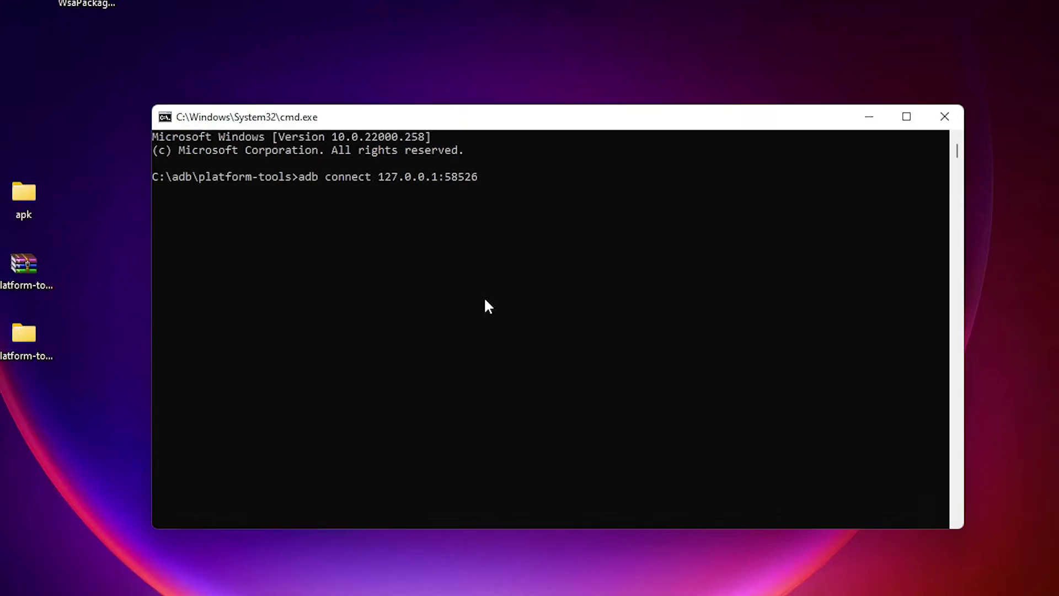
left_click(796, 588)
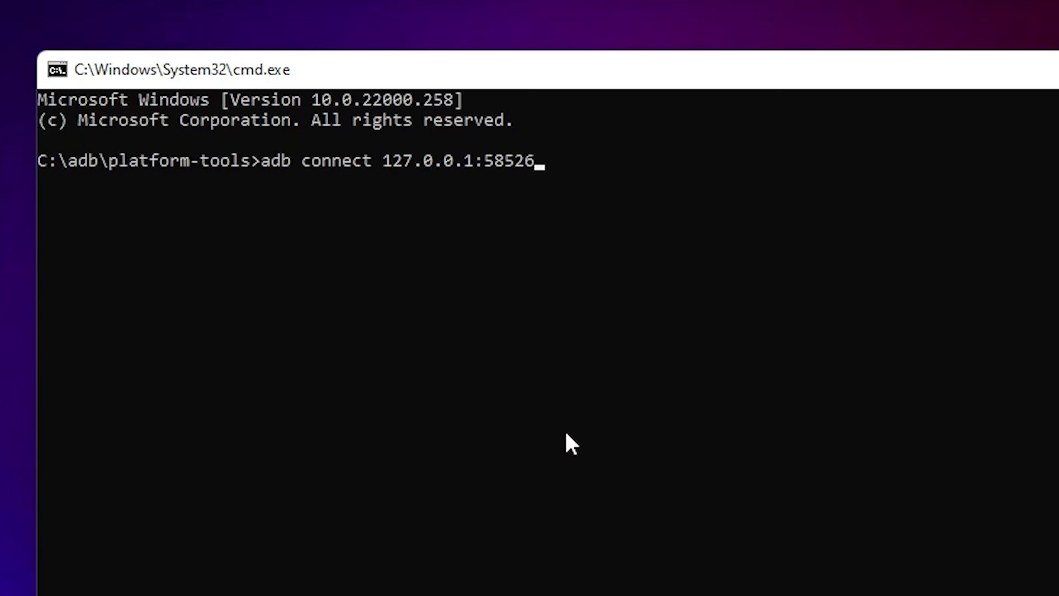
key("Return")
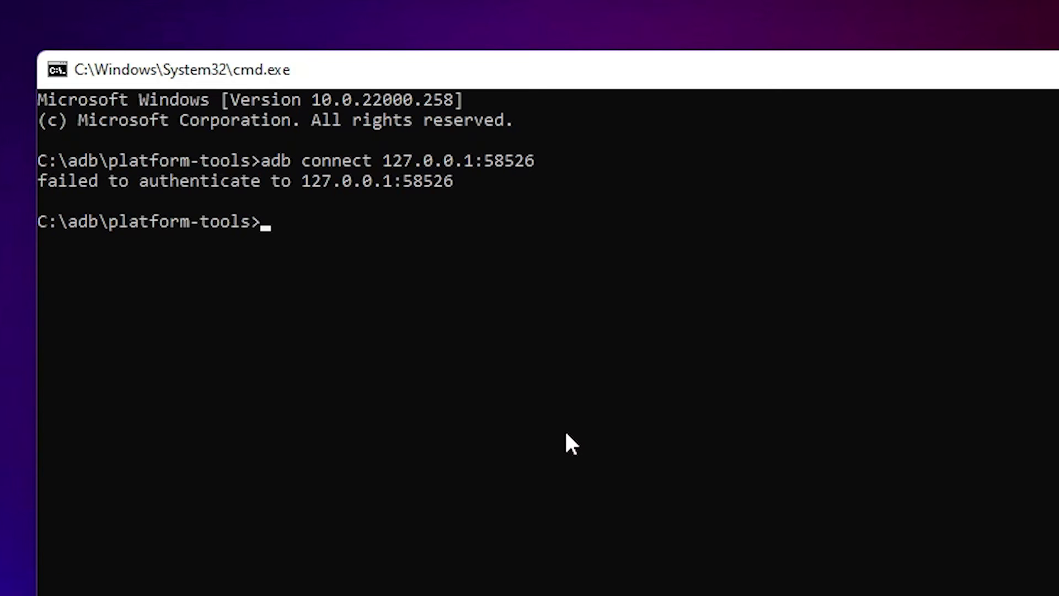
key("Up")
key("Return")
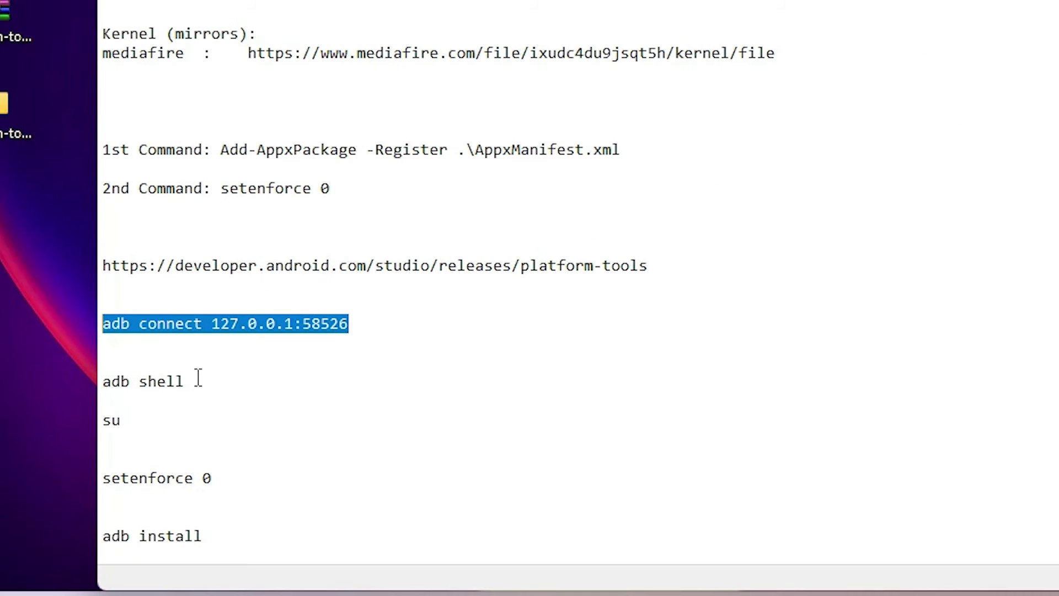
Run adb shell, then su, to get the 'You are now root.' prompt.
mouse_move(187, 381)
left_mouse_down()
mouse_move(93, 393)
mouse_move(186, 382)
left_mouse_up()
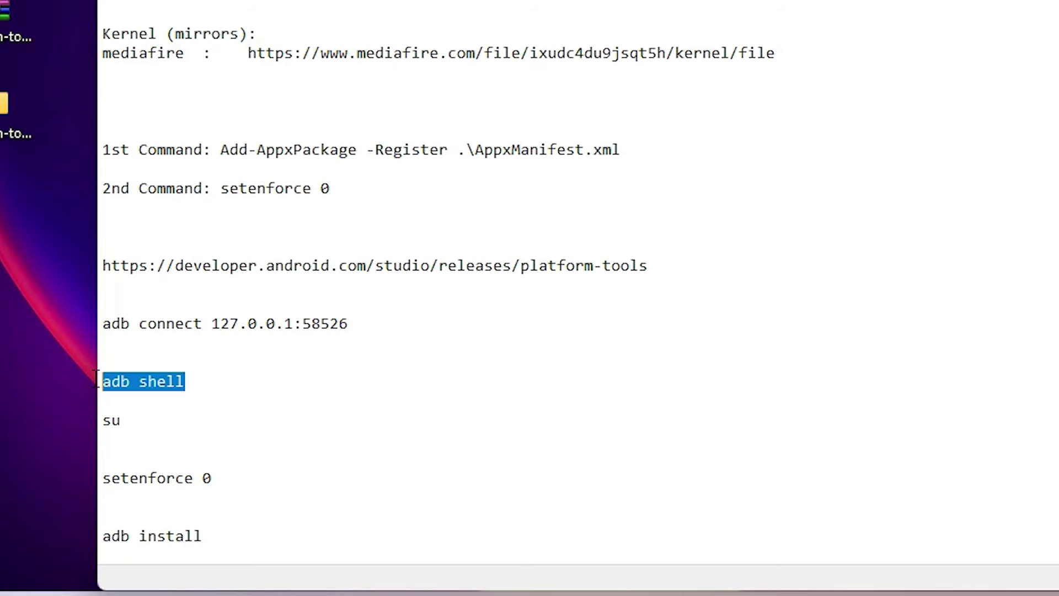
key("alt+Tab")
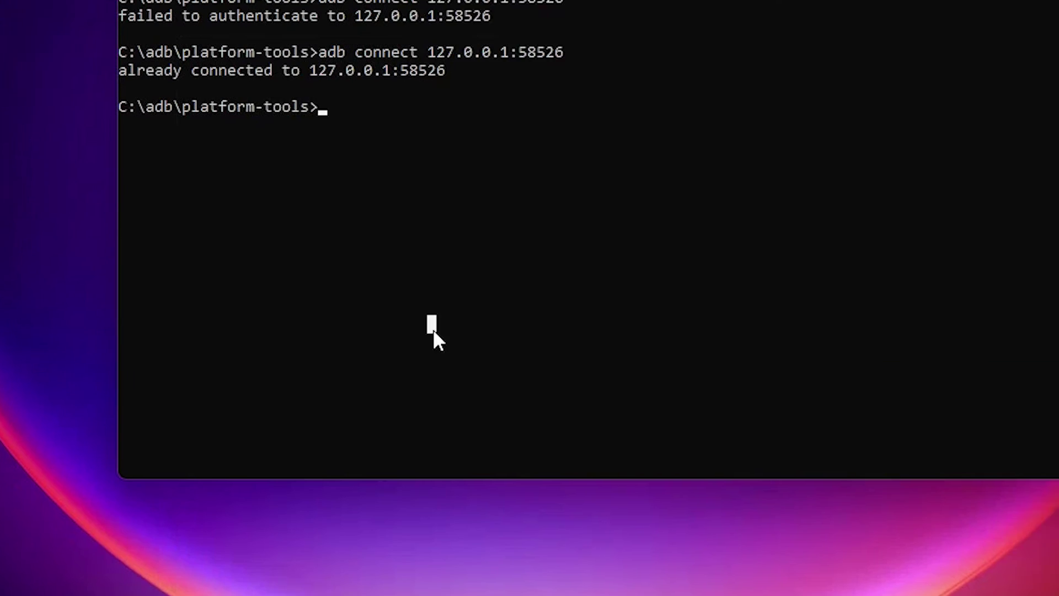
type("adb shell")
key("Return")
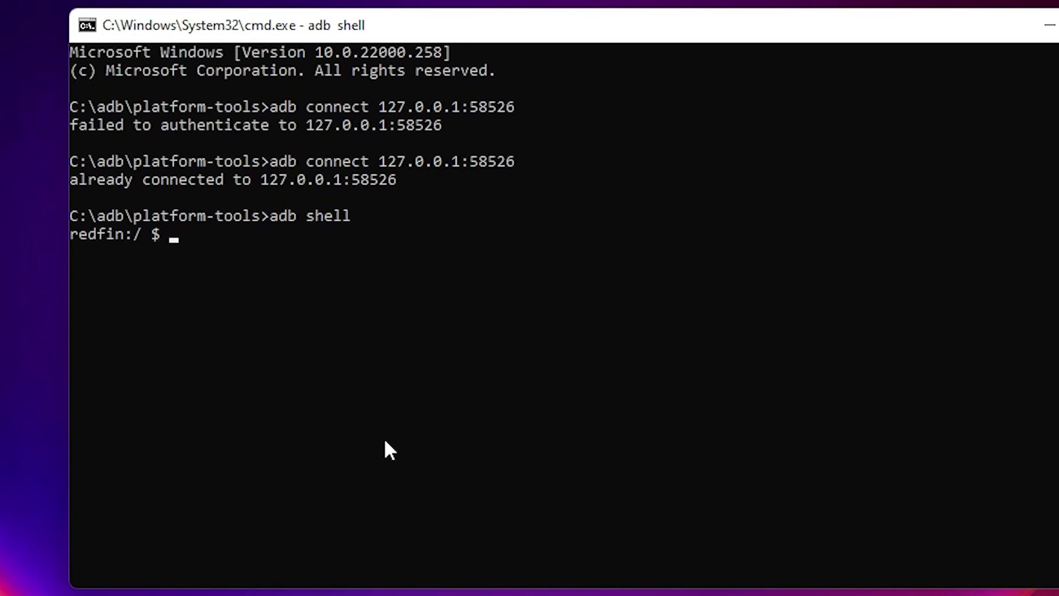
type("su")
key("Return")
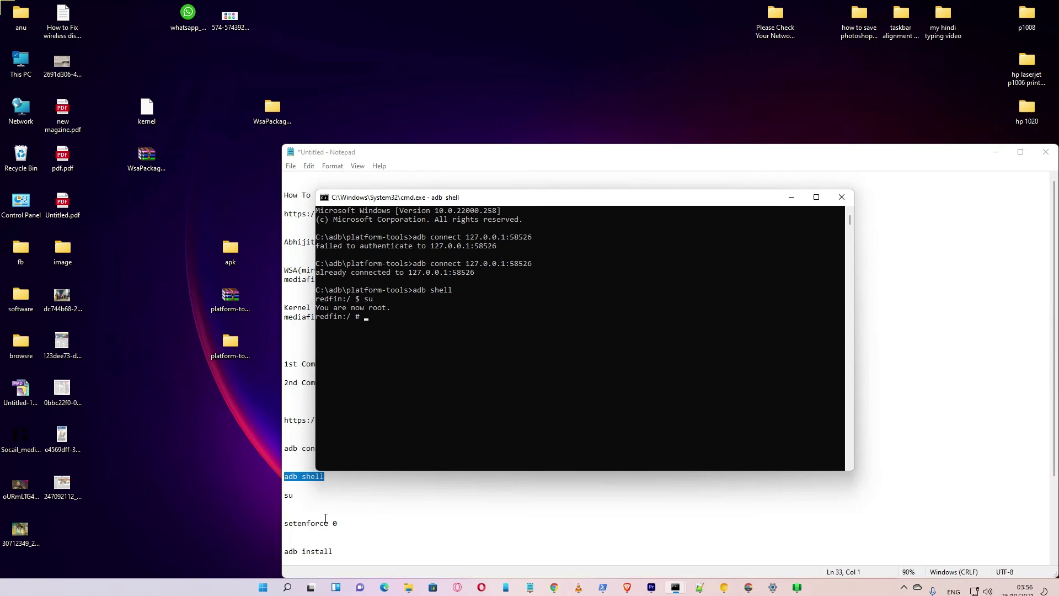
Run setenforce 0 in the root shell, then close Command Prompt and Notepad.
left_click(336, 521)
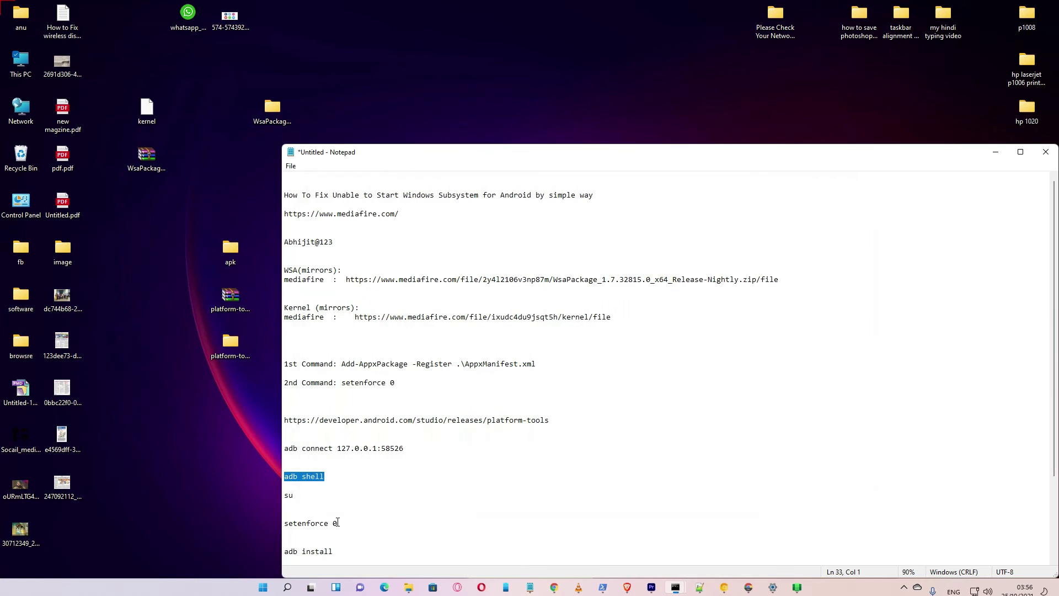
left_click_drag(338, 523, 270, 522)
mouse_move(676, 588)
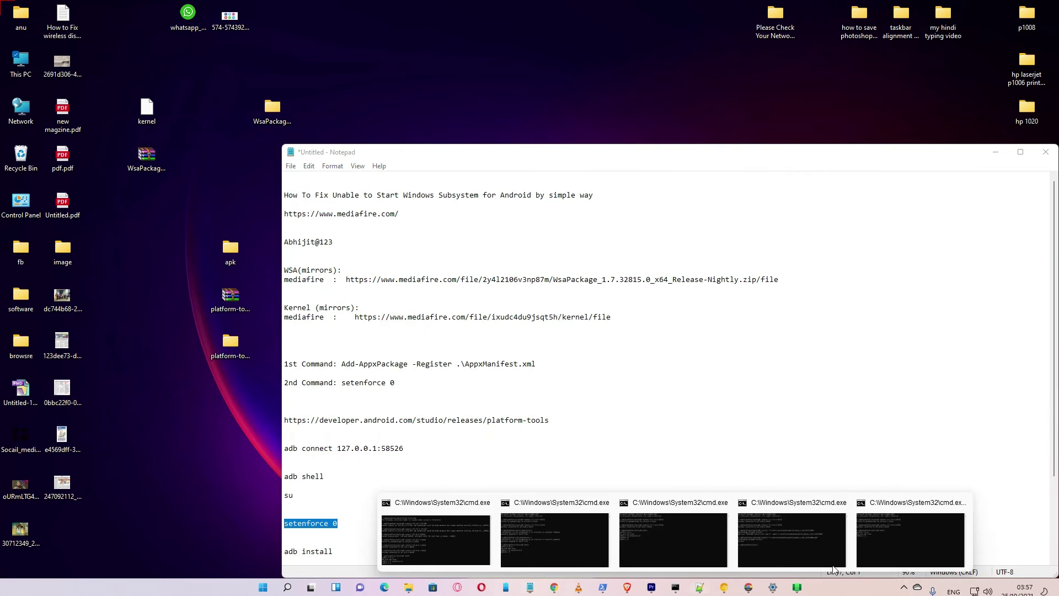
left_click(899, 548)
left_click(521, 379)
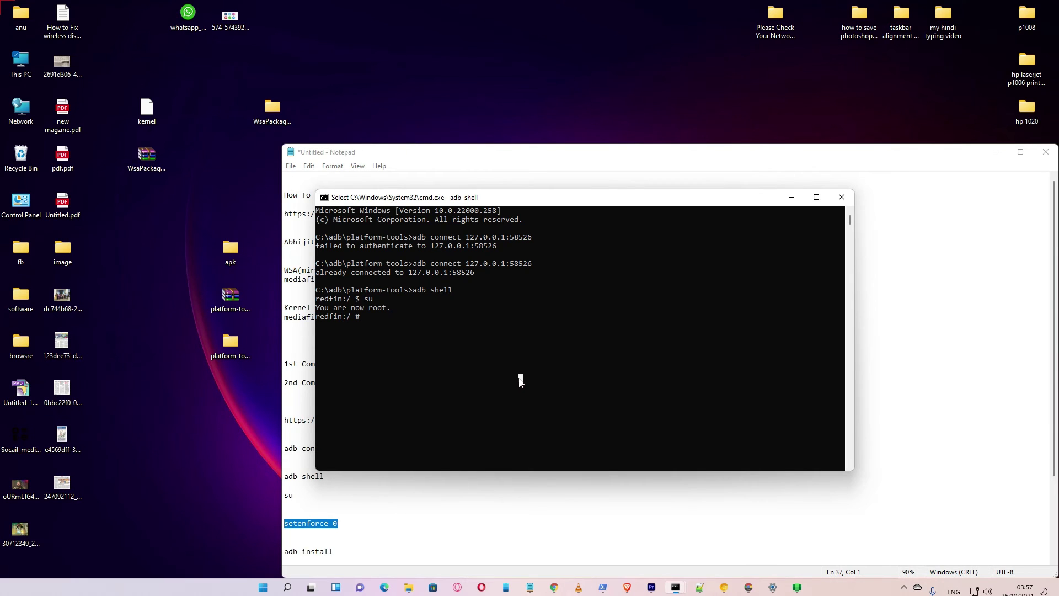
type("set")
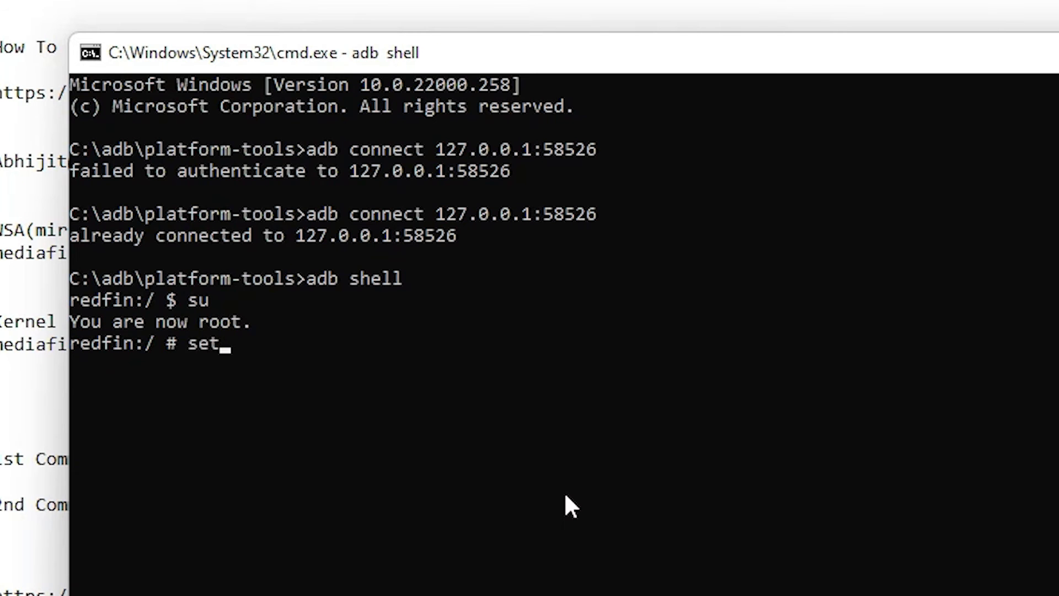
type("enforce ")
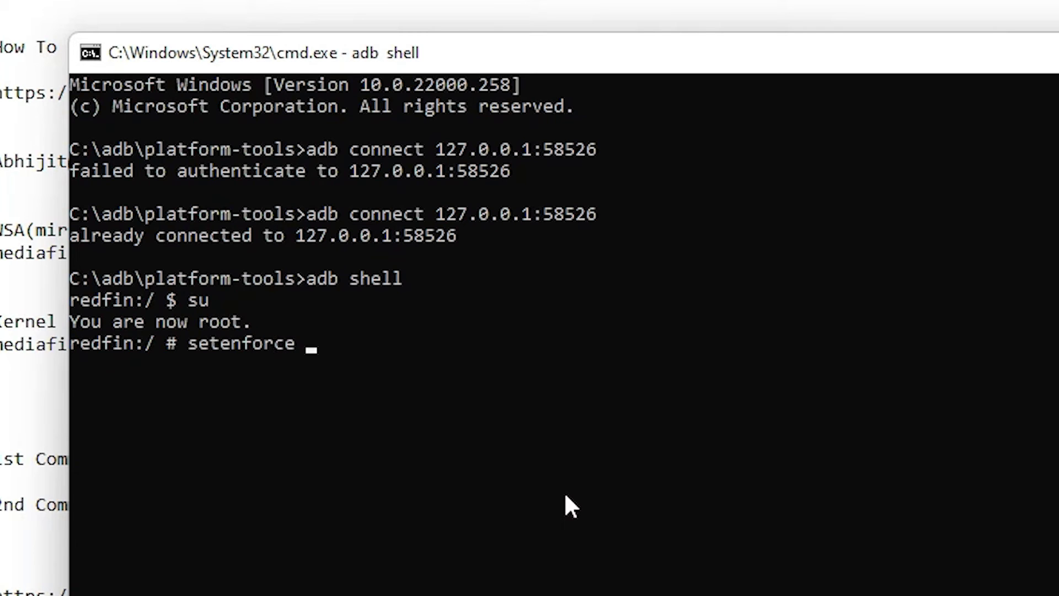
type("0")
key("Return")
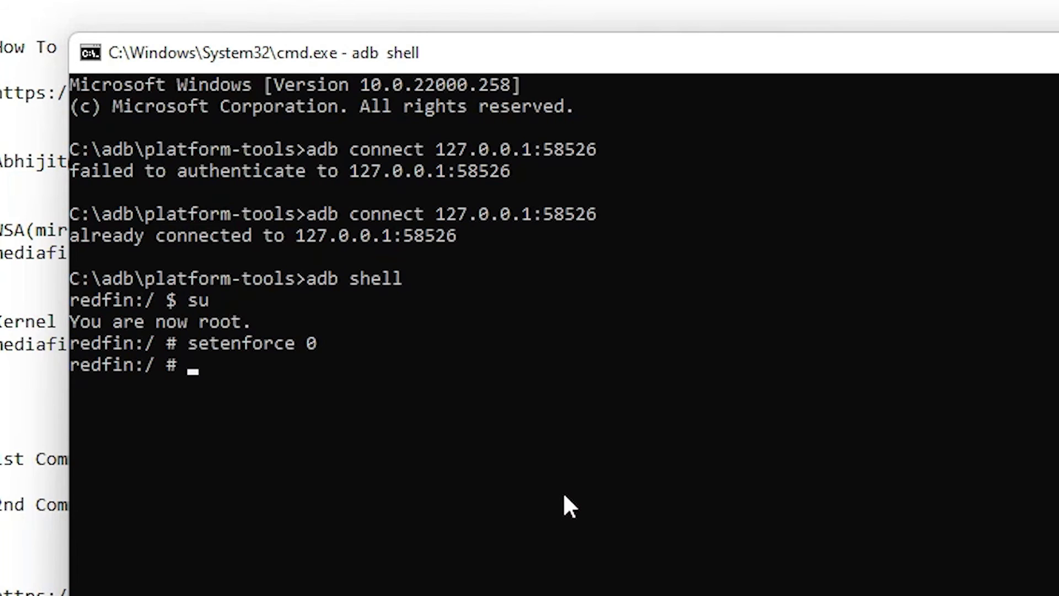
key("alt+F4")
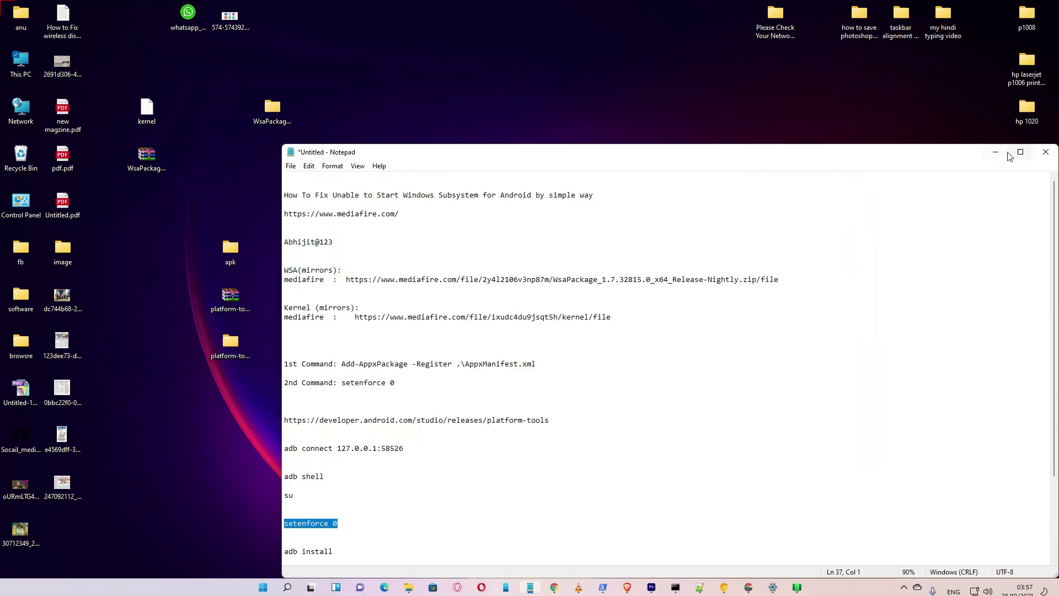
key("alt+F4")
Launch Play Store from a Start search for 'pla', go to Sign in, then minimize the window.
left_click(264, 588)
left_click(251, 591)
left_click(264, 588)
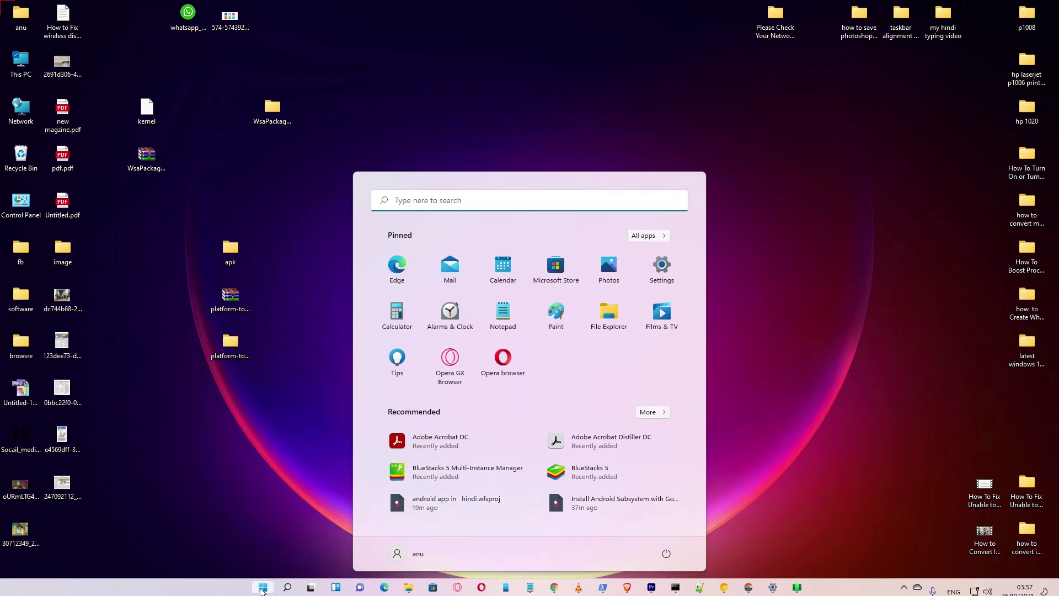
type("pla")
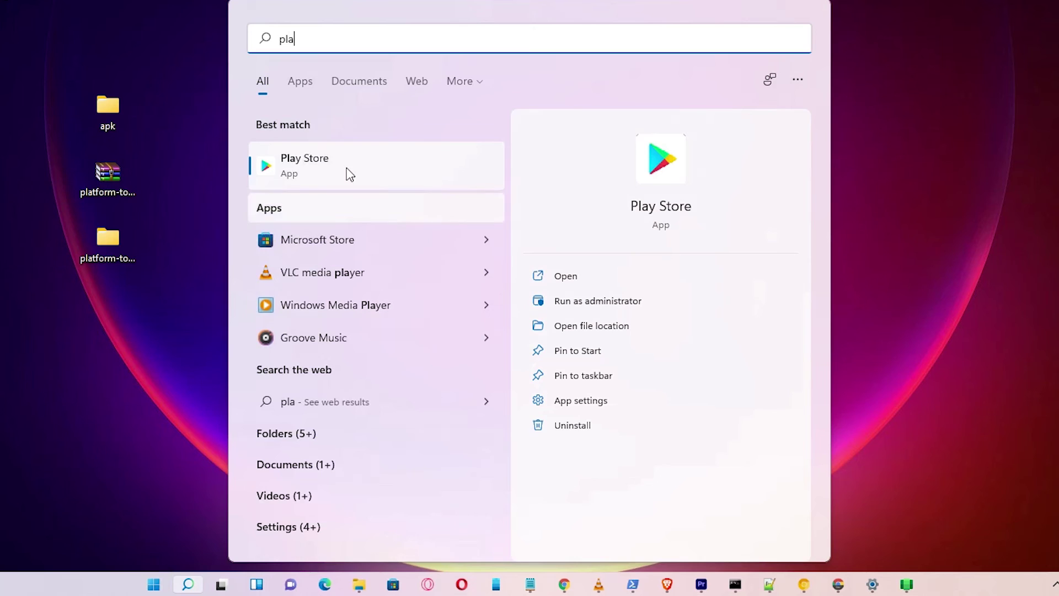
left_click(345, 170)
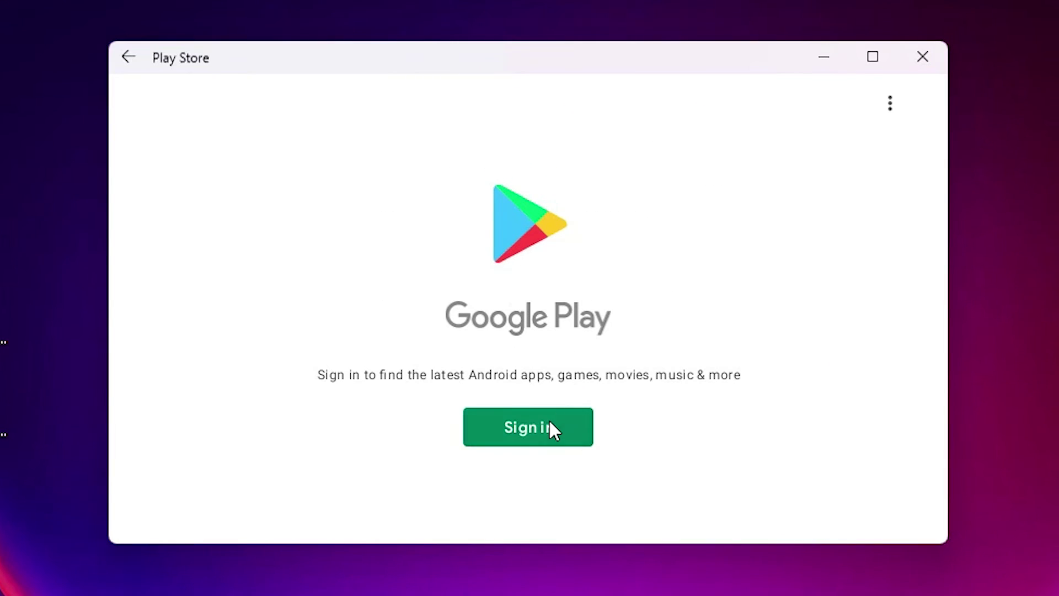
left_click(545, 251)
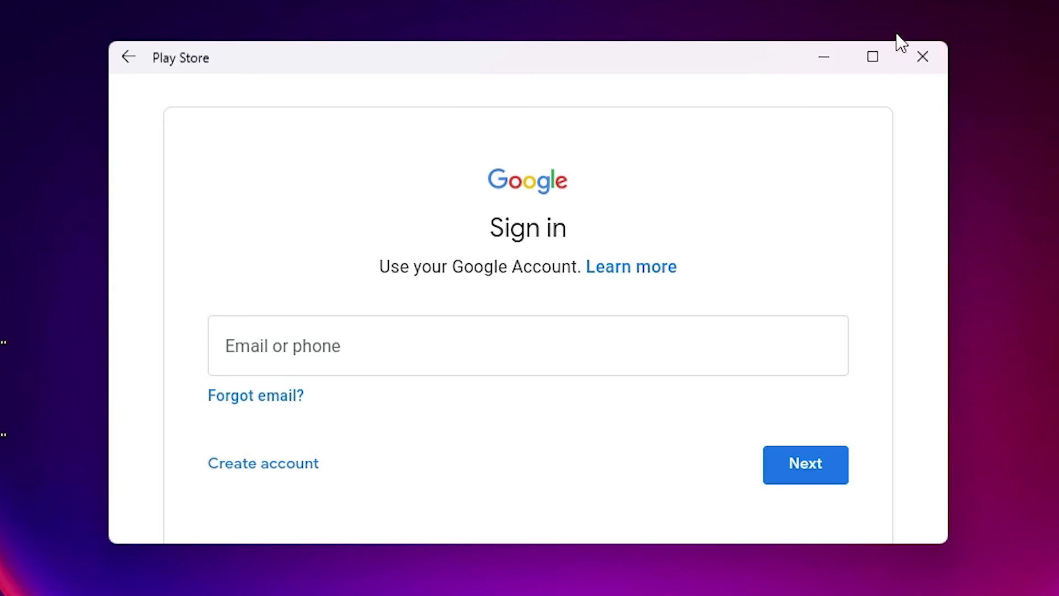
left_click(830, 55)
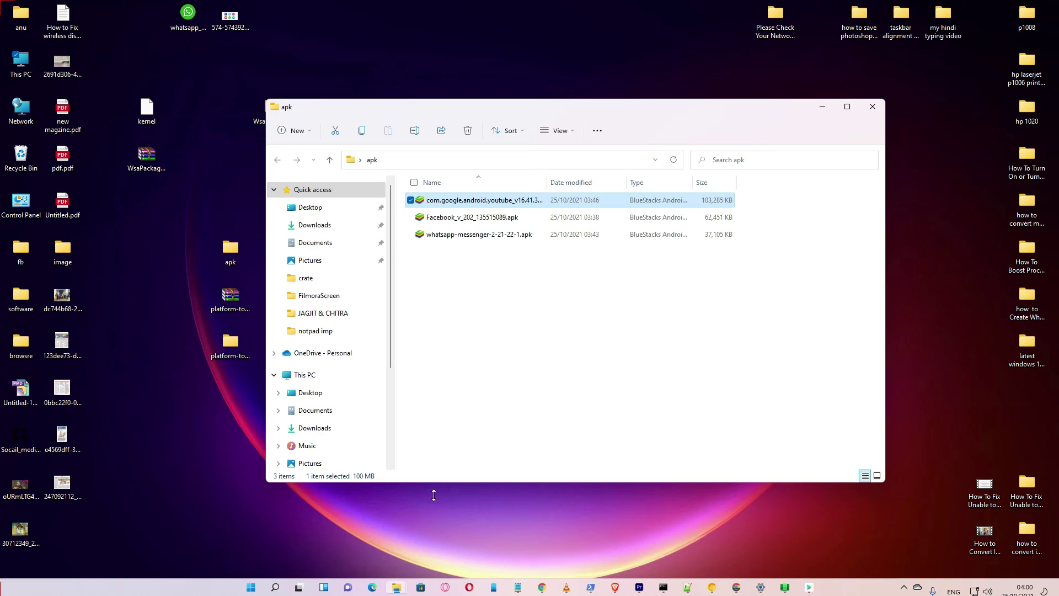
Navigate File Explorer to C:\adb\platform-tools.
right_click(396, 587)
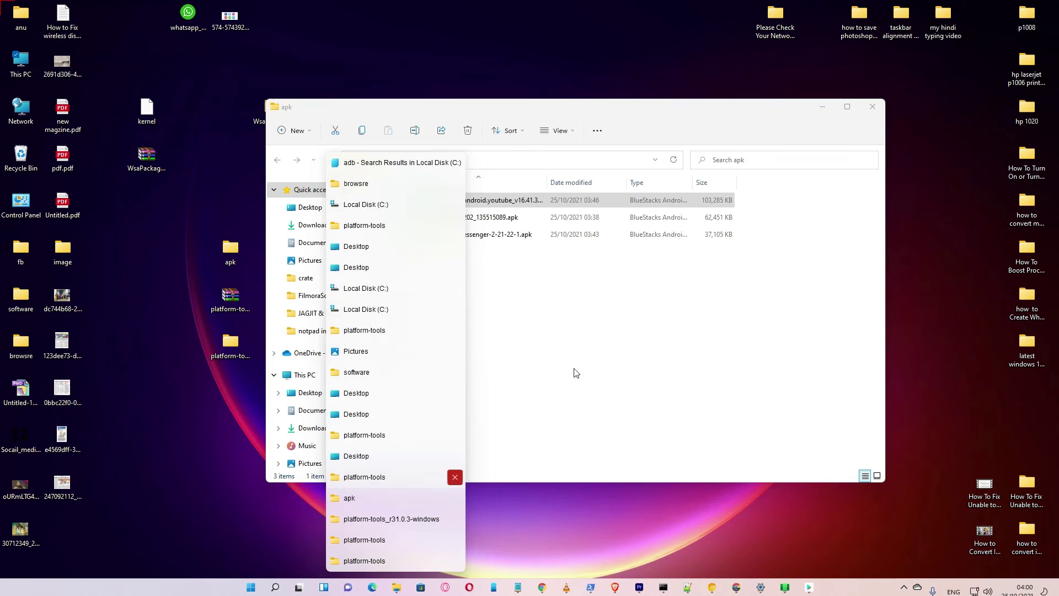
left_click(403, 371)
left_click(408, 307)
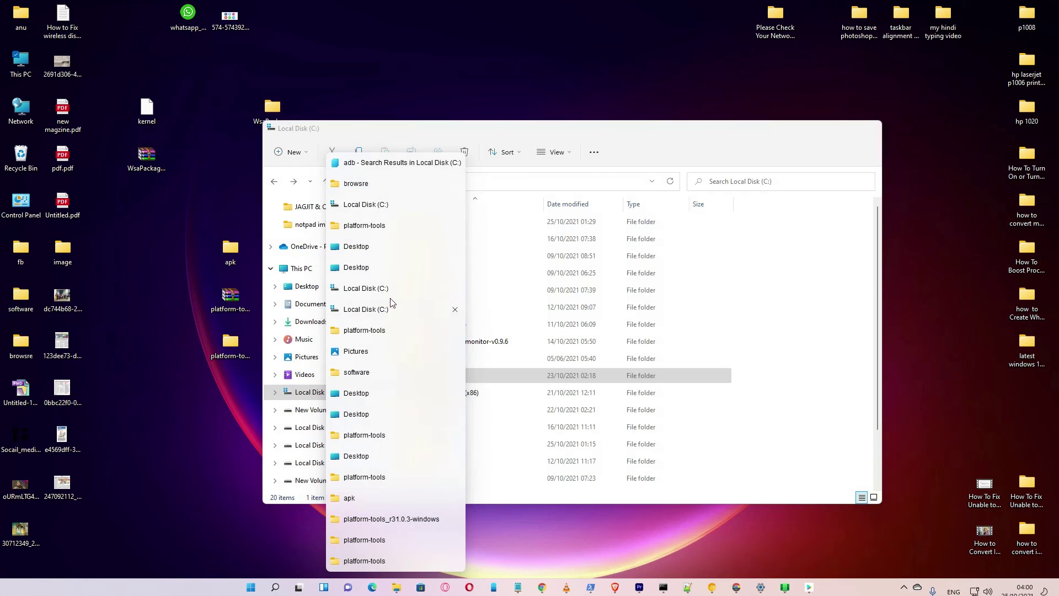
left_click(379, 289)
left_click(533, 307)
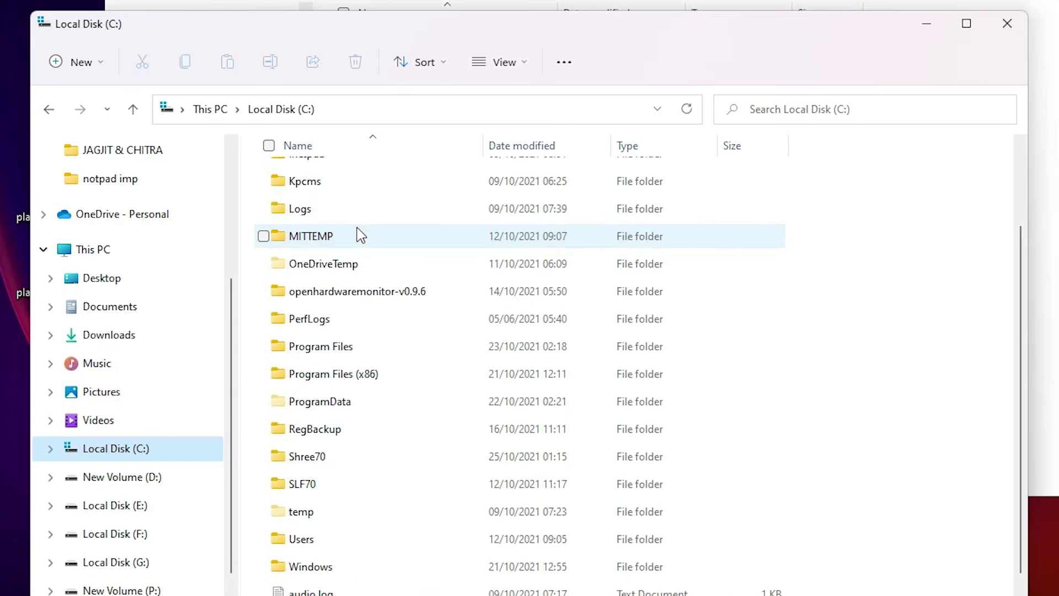
scroll(402, 356, "up", 2)
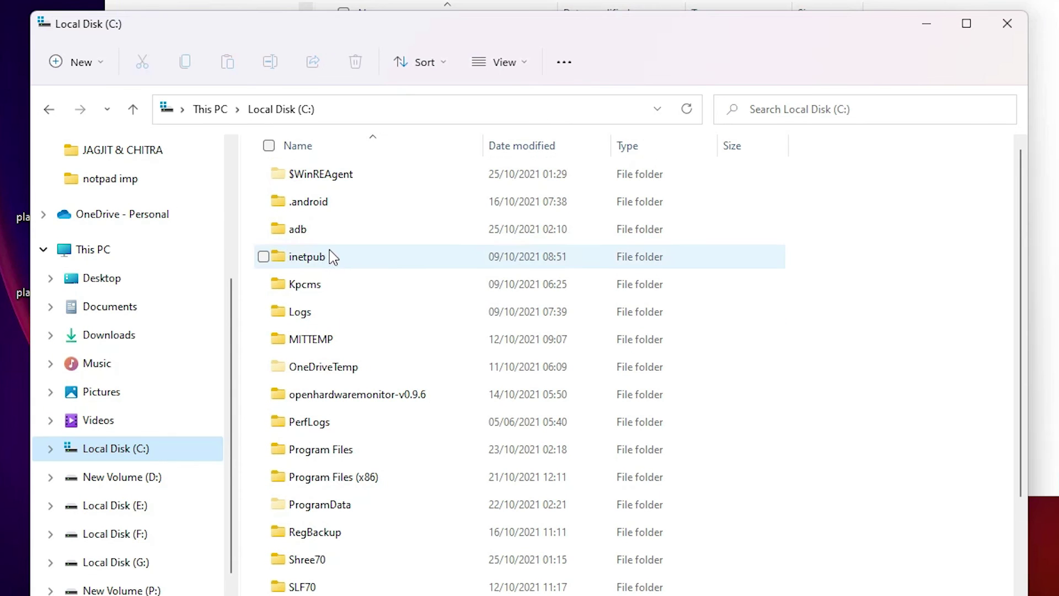
double_click(324, 237)
double_click(323, 175)
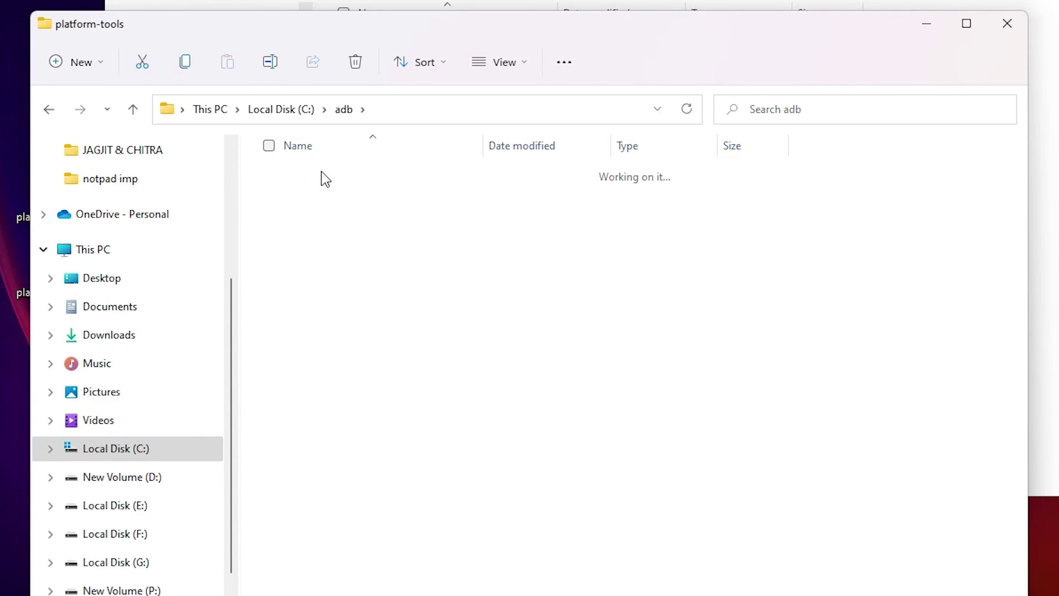
Start Command Prompt in that folder by entering cmd in the address bar.
left_click(516, 111)
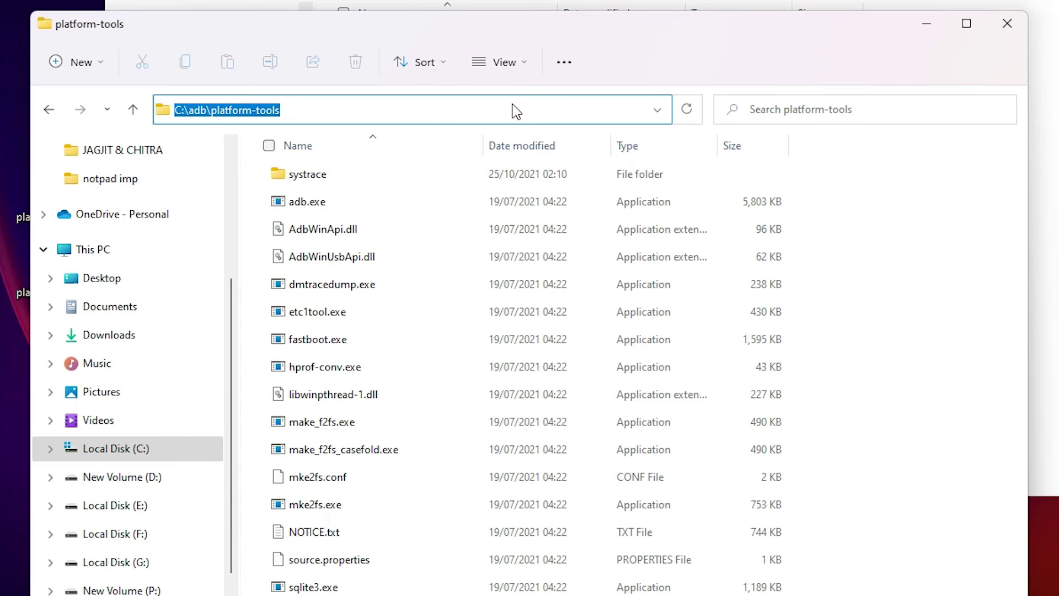
type("cmd")
key("Return")
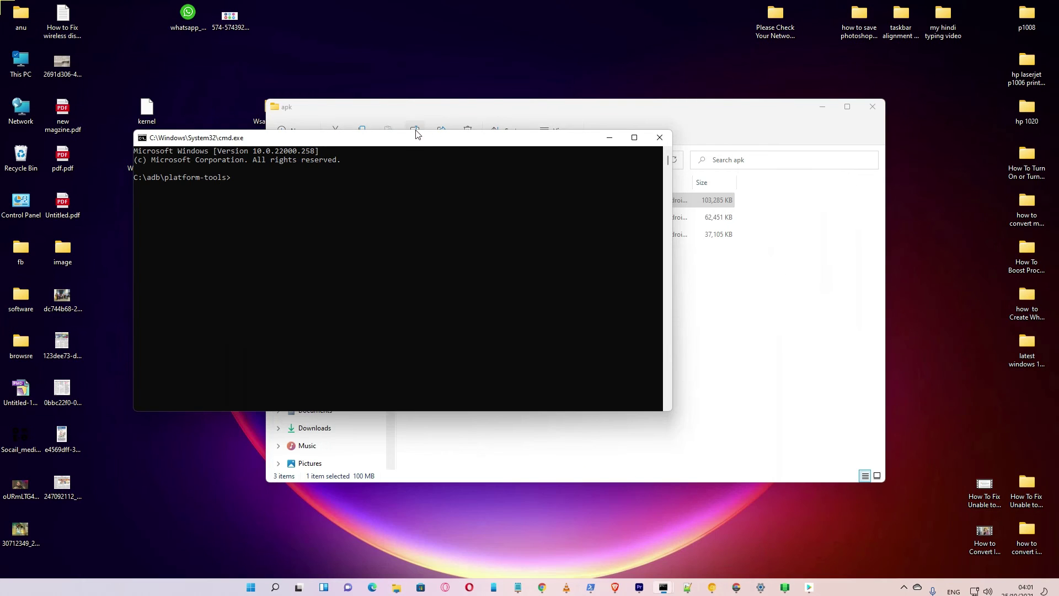
Paste and run adb connect 127.0.0.1:58526, which reports already connected.
left_click_drag(416, 132, 573, 221)
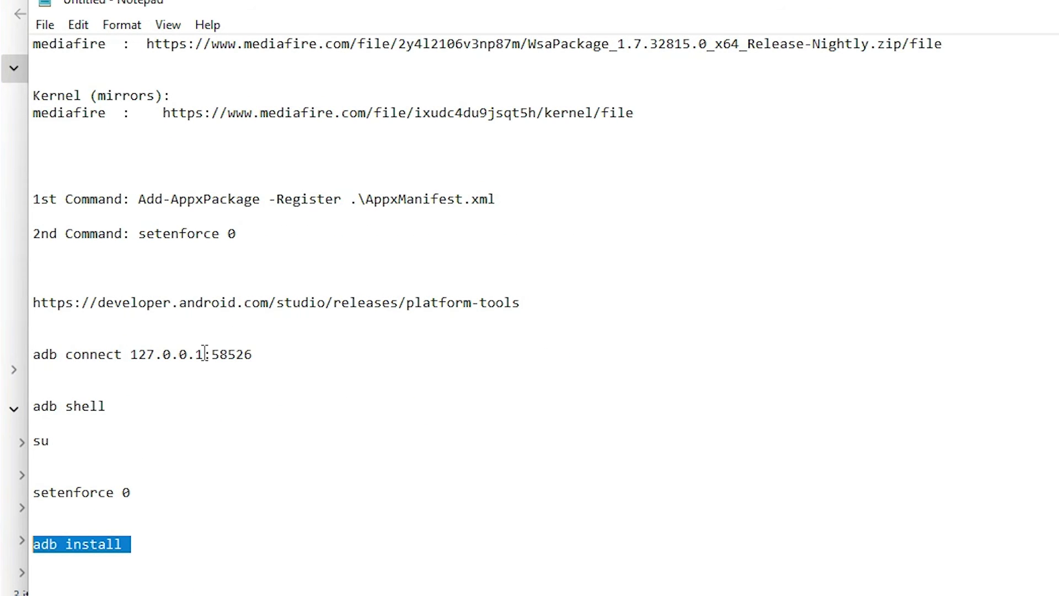
left_click(257, 353)
key("shift+Home")
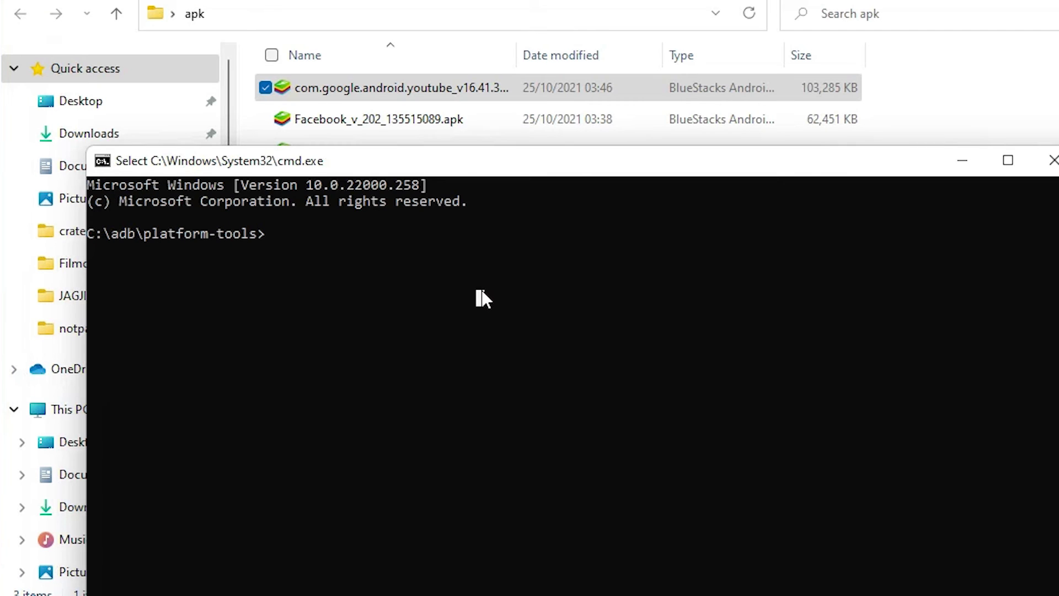
right_click(482, 290)
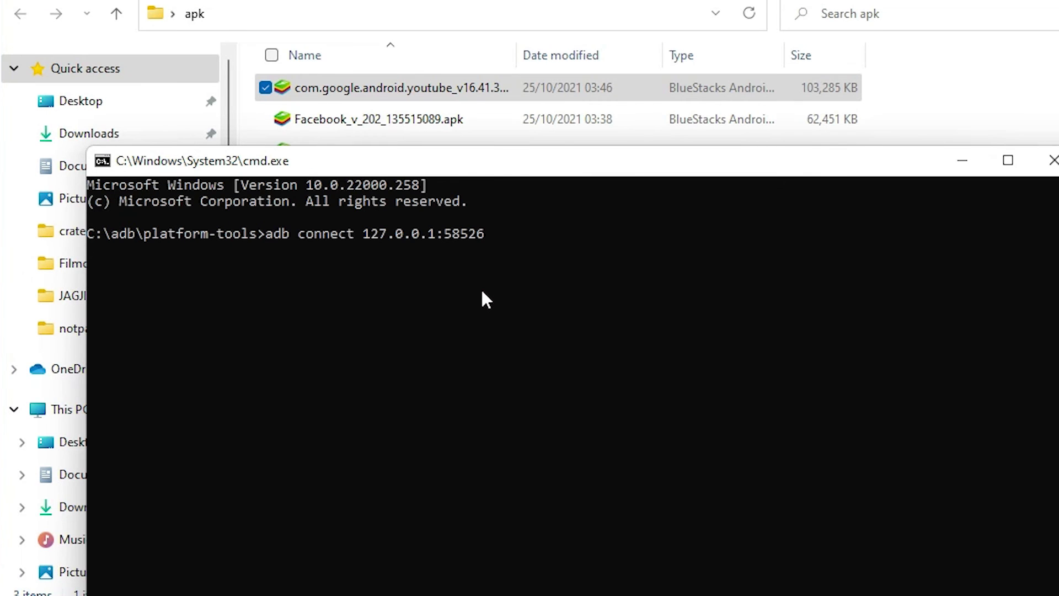
key("Return")
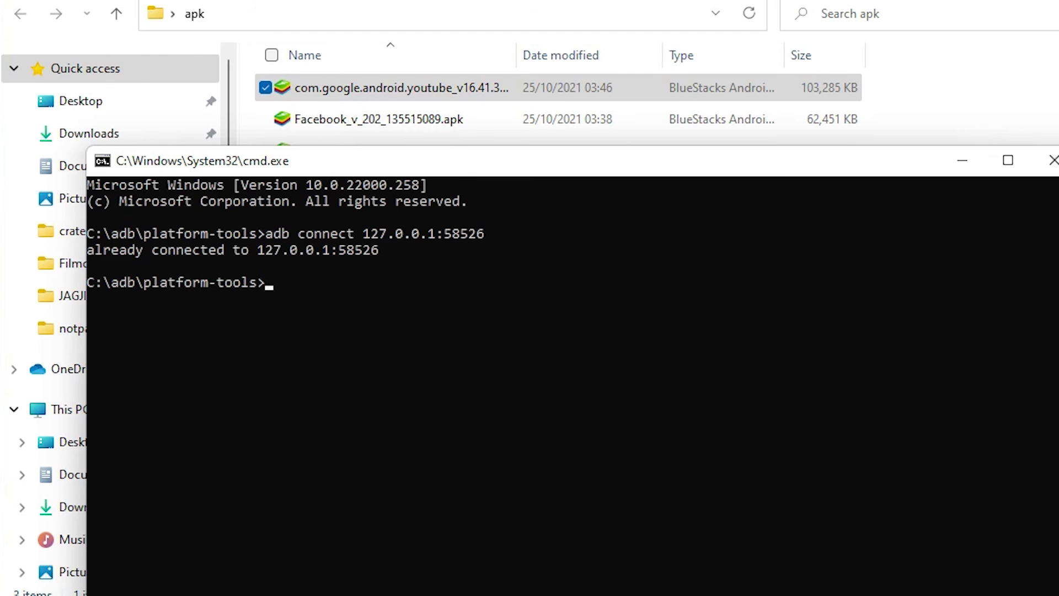
Copy the 'adb install' line from Notepad.
key("alt+Tab")
left_click_drag(133, 545, 5, 549)
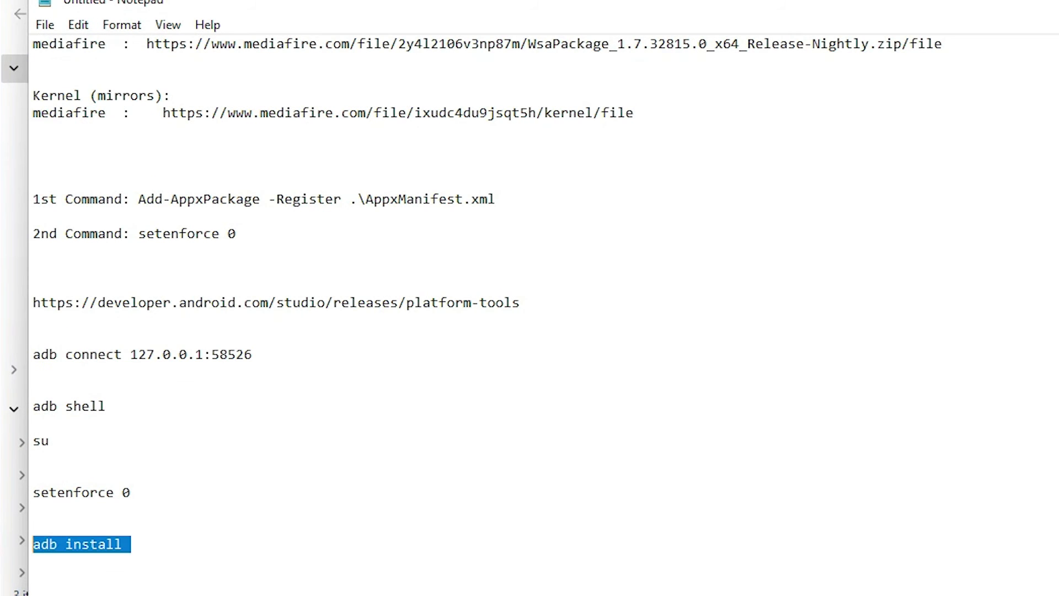
key("ctrl+c")
key("alt+Tab")
Paste adb install at the prompt and copy the Facebook apk's path.
right_click(399, 418)
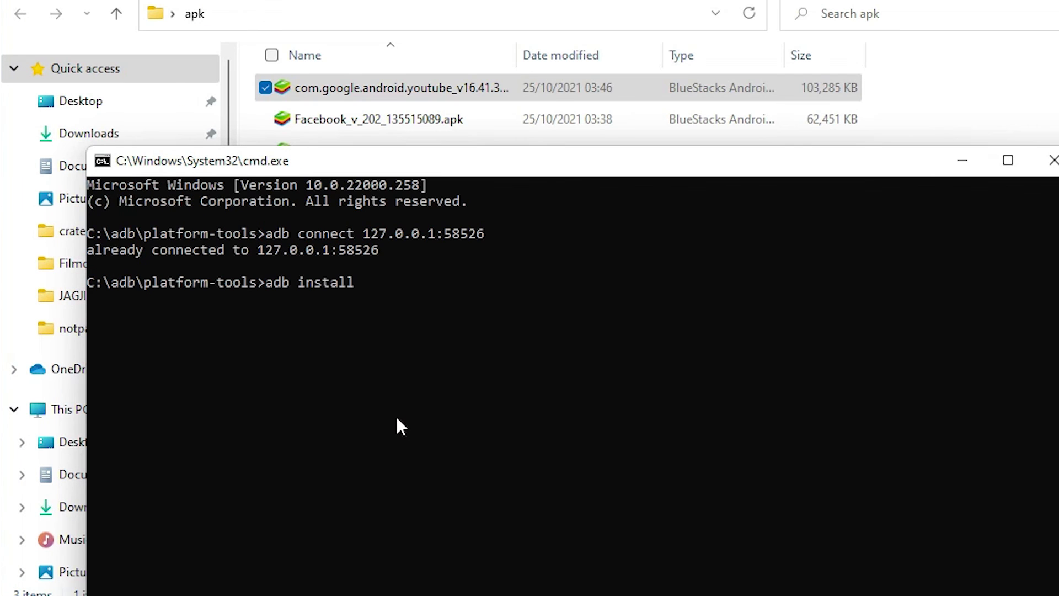
right_click(393, 119)
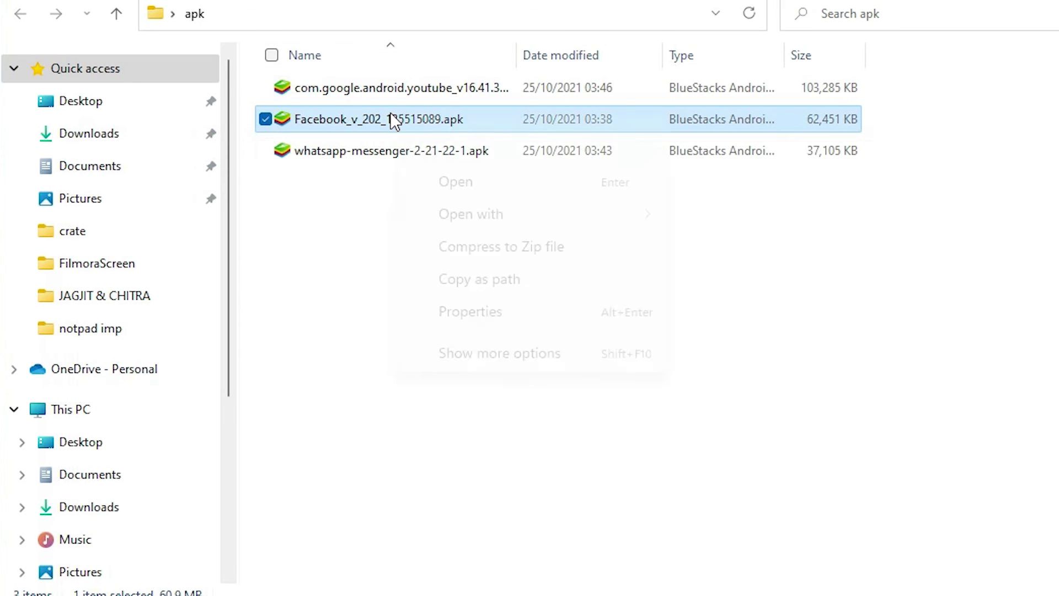
left_click(488, 395)
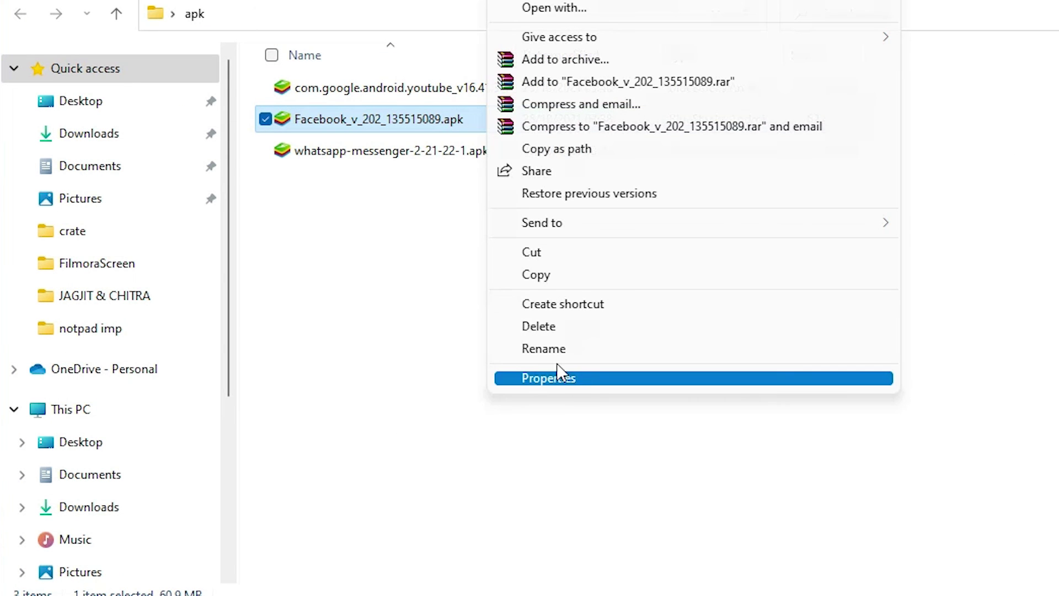
left_click(368, 336)
right_click(417, 133)
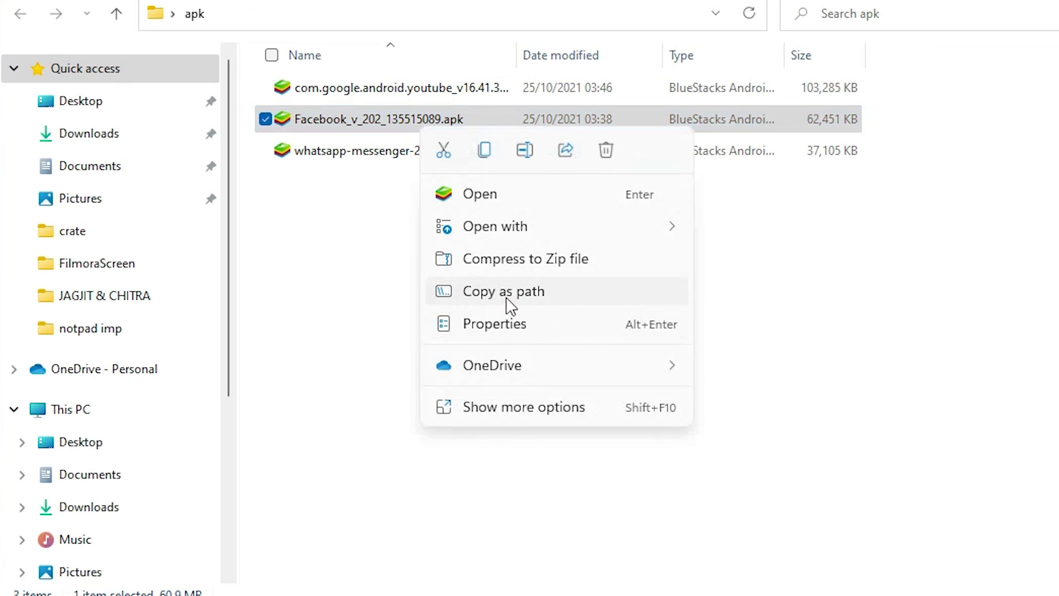
left_click(506, 292)
Append the Facebook_v_202_135515089.apk path and run the install, which returns Success.
key("alt+Tab")
left_click(472, 510)
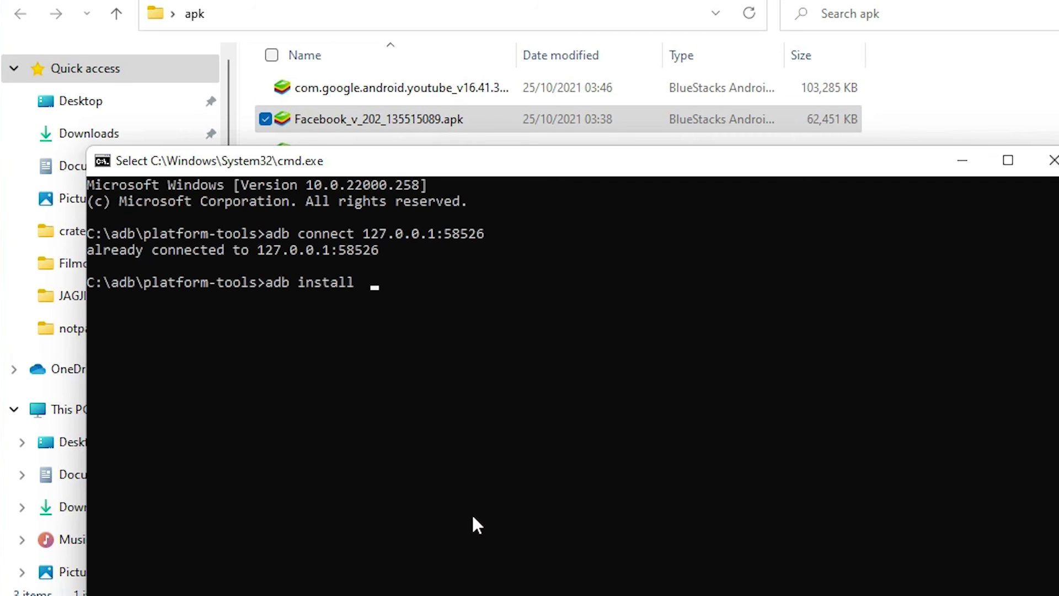
right_click(473, 516)
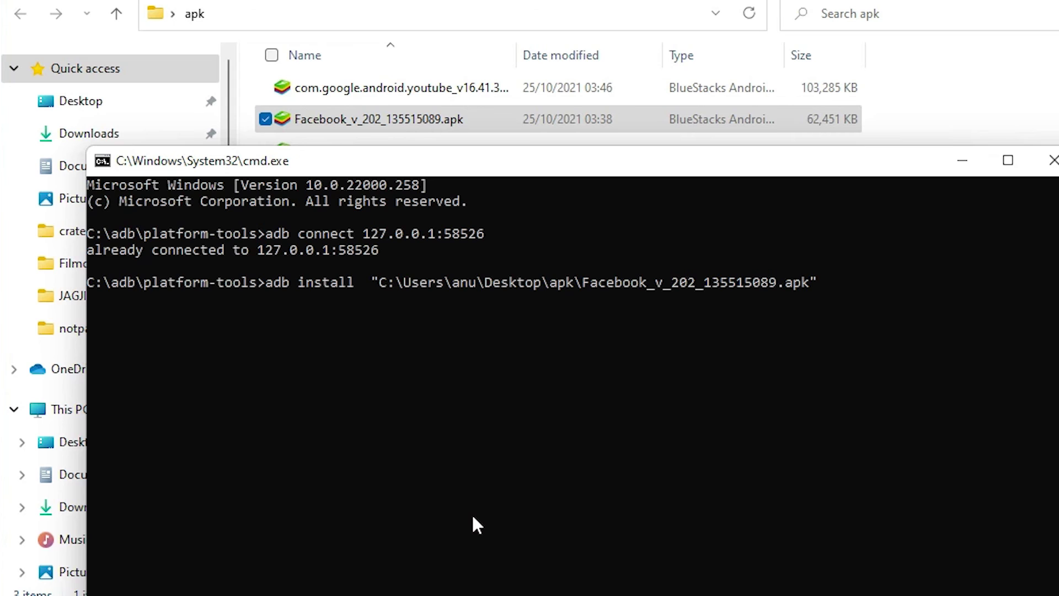
key("Return")
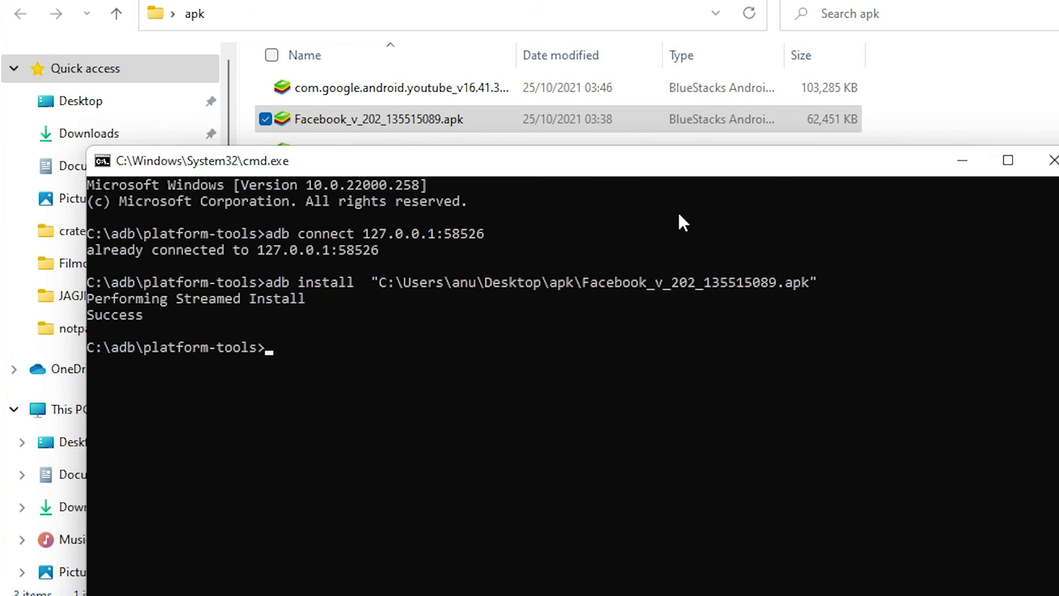
left_click(630, 127)
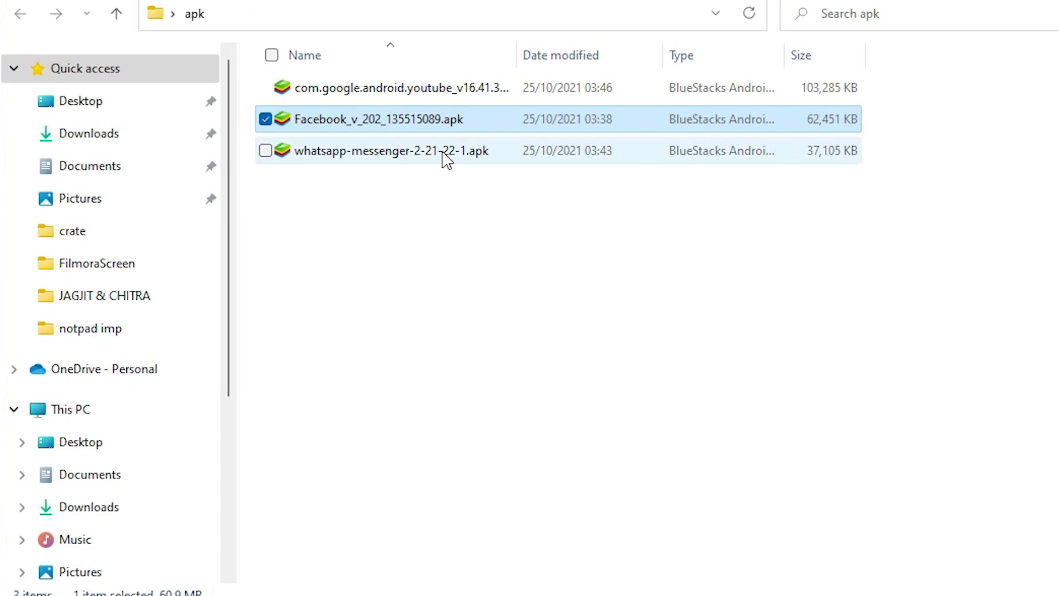
Rerun adb install with the whatsapp-messenger-2-21-22-1.apk path instead, returning Success.
left_click(443, 155)
right_click(443, 156)
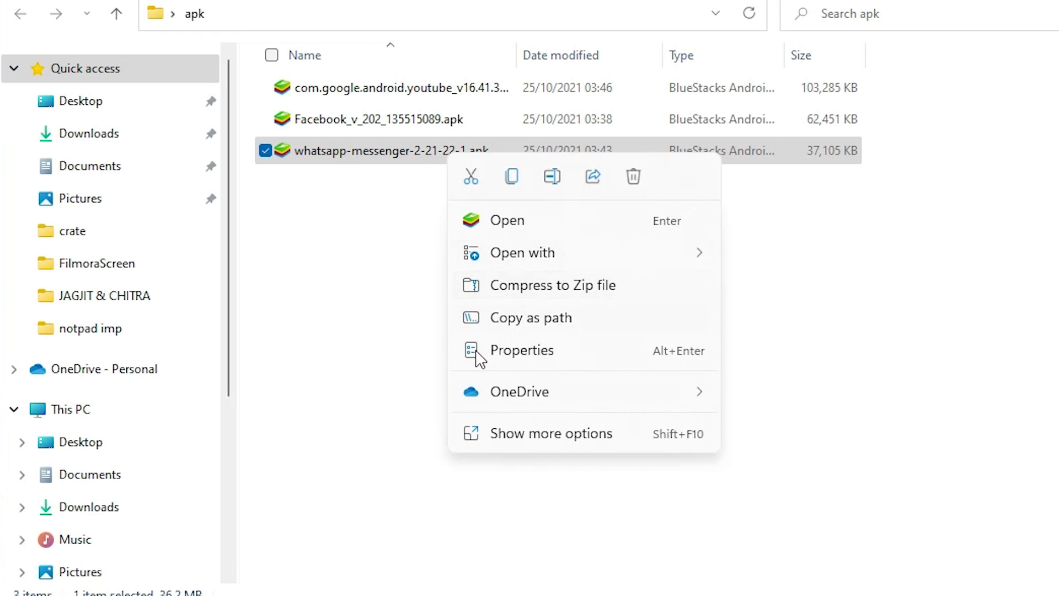
left_click(546, 323)
key("alt+Tab")
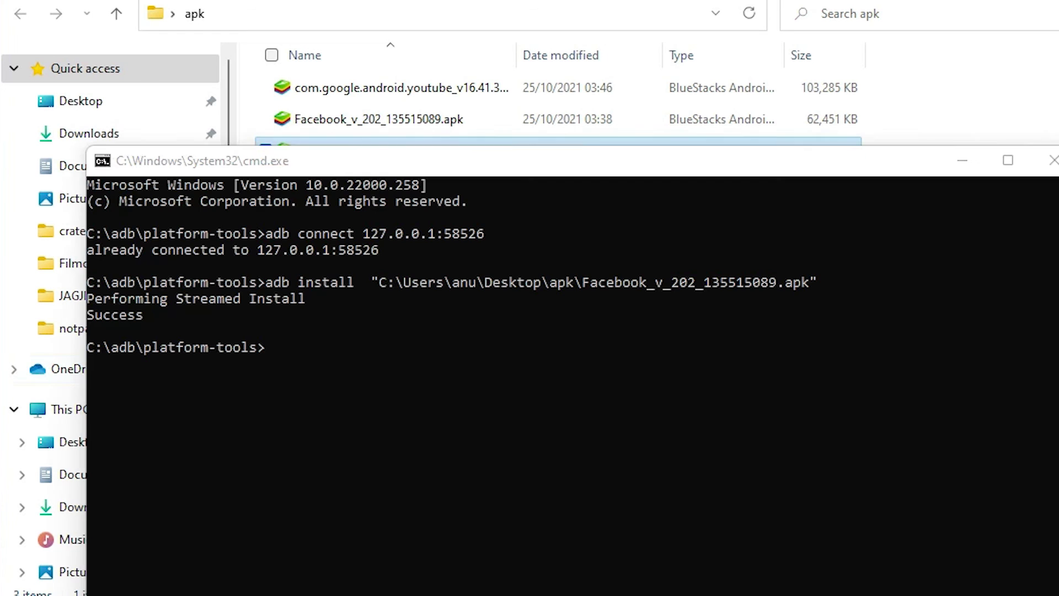
key("Up")
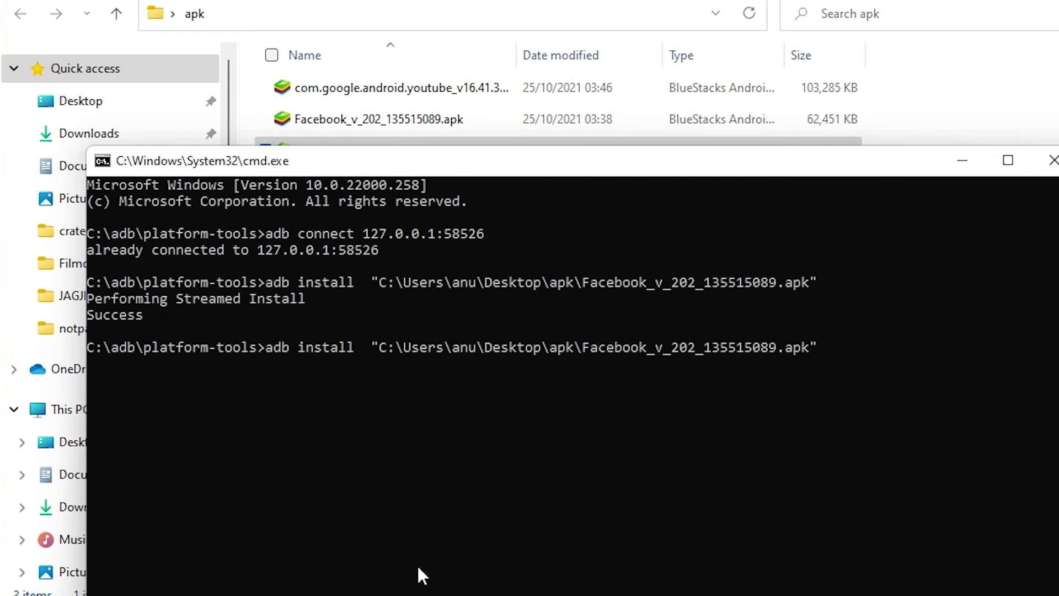
key("BackSpace")
key("BackSpace")
key("BackSpace")
key("BackSpace")
key("BackSpace")
key("BackSpace")
key("BackSpace")
key("BackSpace")
key("BackSpace")
key("BackSpace")
key("BackSpace")
key("BackSpace")
key("BackSpace")
key("BackSpace")
key("BackSpace")
key("BackSpace")
key("BackSpace")
key("BackSpace")
key("BackSpace")
key("BackSpace")
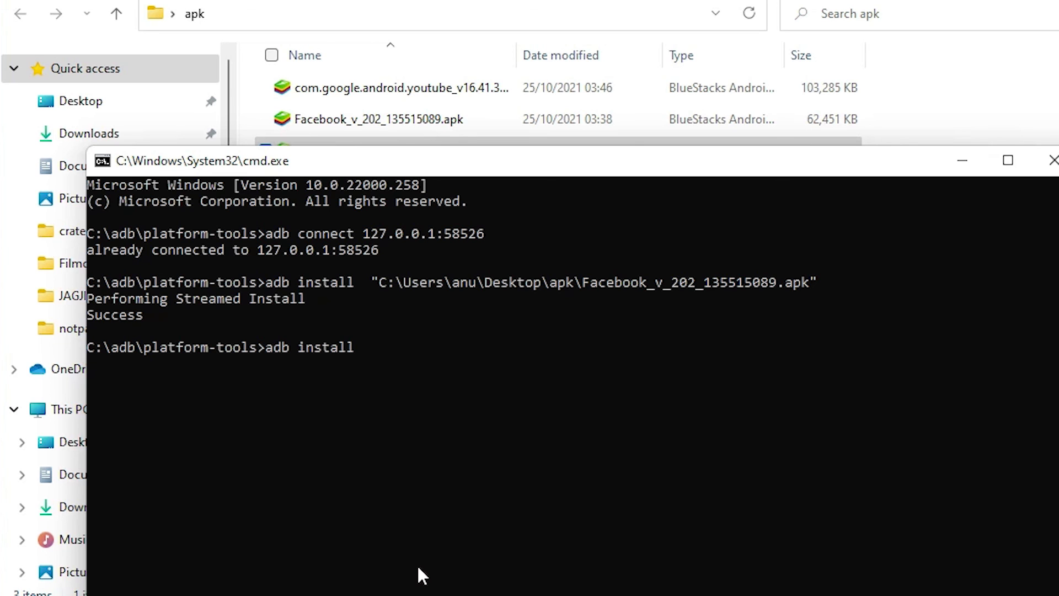
key("ctrl+v")
key("Return")
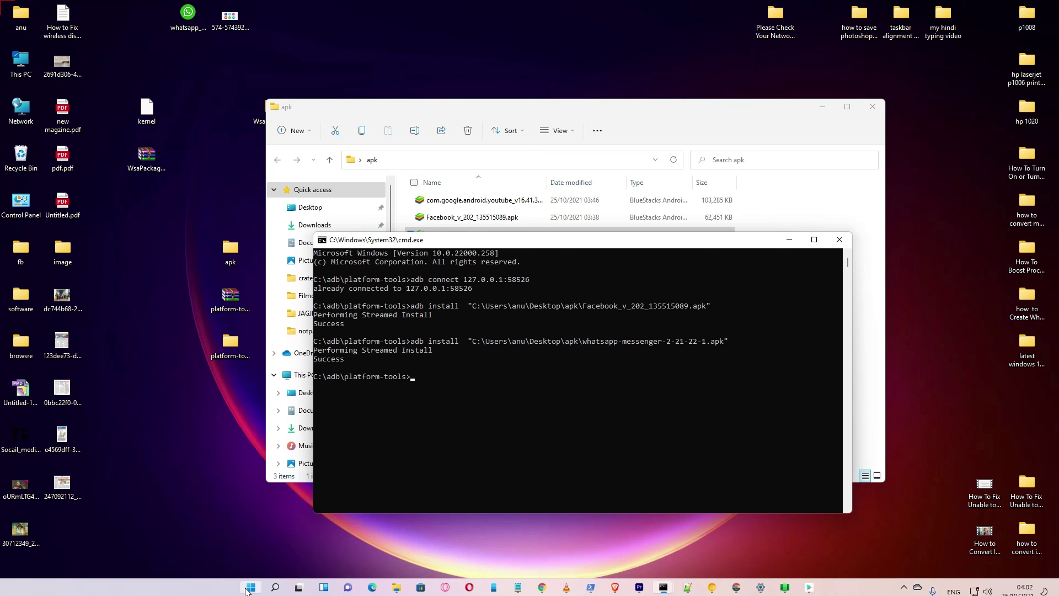
Launch WhatsApp from a Start search for 'wh' and choose AGREE AND CONTINUE.
left_click(247, 588)
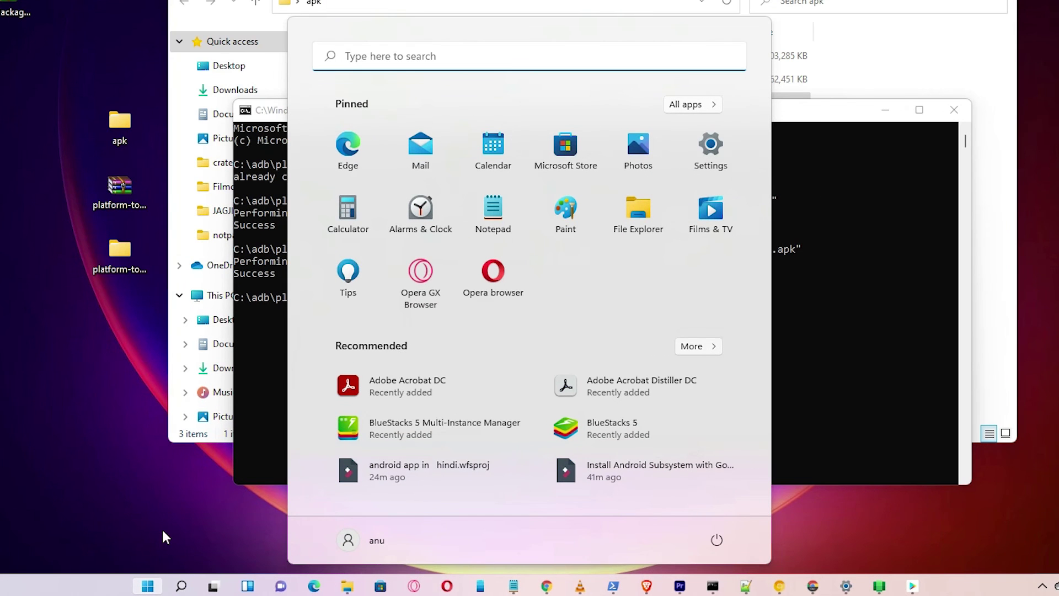
type("wh")
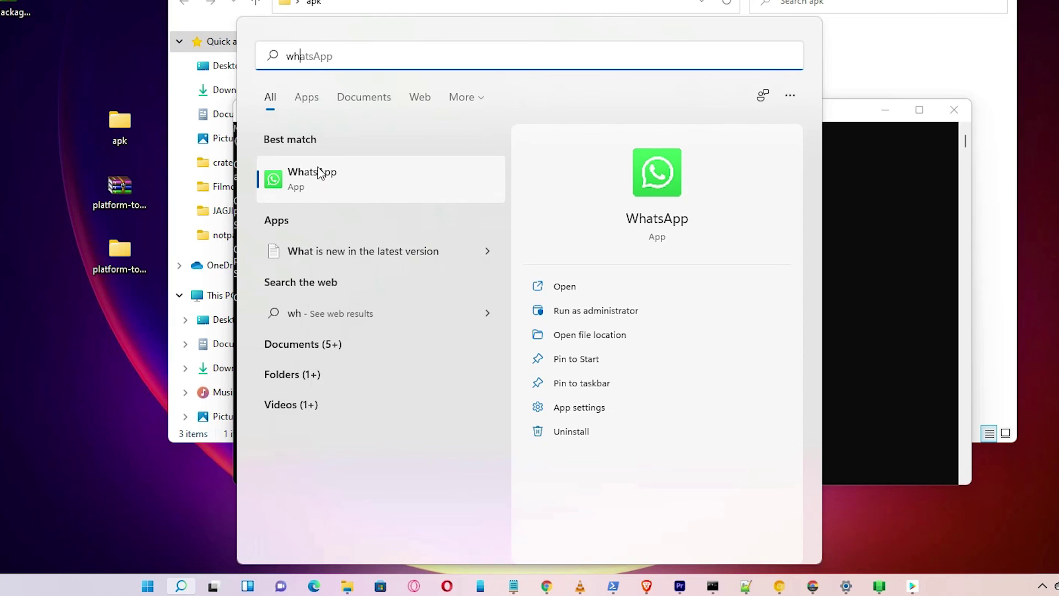
left_click(319, 172)
left_click_drag(300, 16, 508, 103)
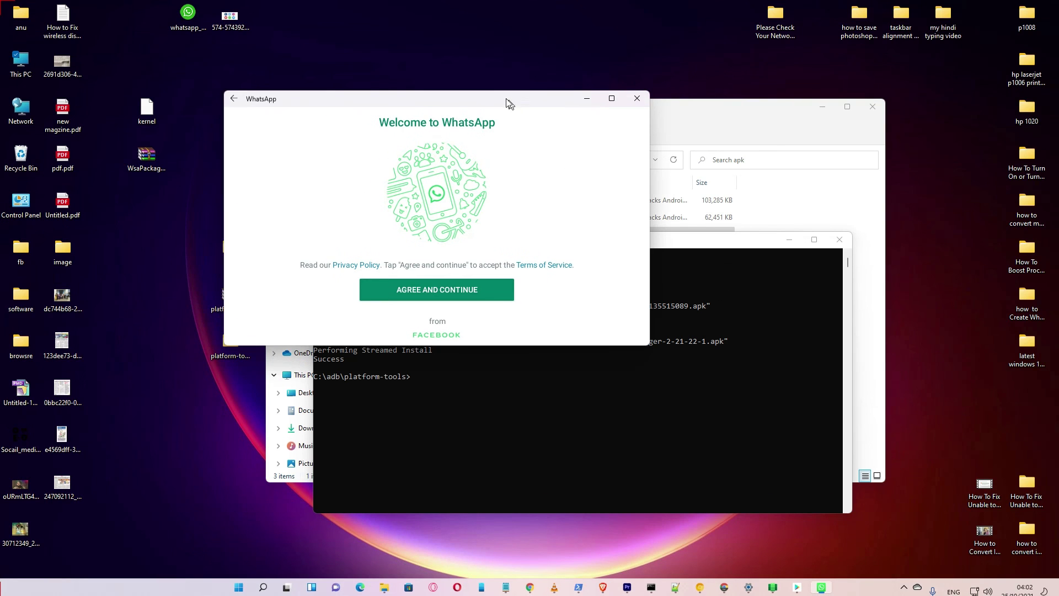
left_click(417, 293)
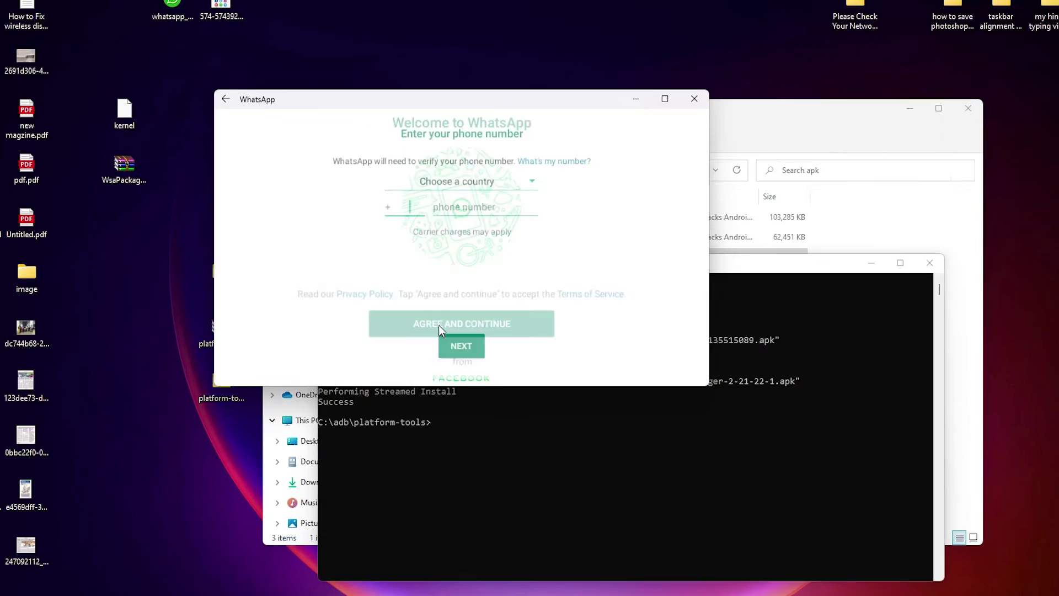